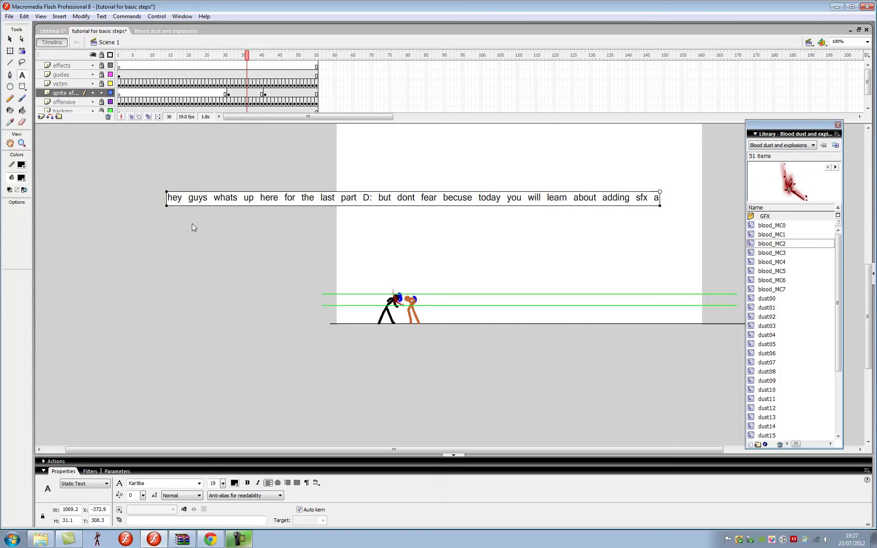
# Step: Continue the canvas note with "vcam and the way i export my videos and the editor i use!" and clear all its text
pyautogui.press('Return')
pyautogui.press('BackSpace')
pyautogui.press('BackSpace')
pyautogui.press('BackSpace')
pyautogui.press('BackSpace')
pyautogui.press('BackSpace')
pyautogui.press('BackSpace')
pyautogui.press('BackSpace')
pyautogui.press('BackSpace')
pyautogui.press('BackSpace')
pyautogui.press('BackSpace')
pyautogui.press('BackSpace')
pyautogui.press('BackSpace')
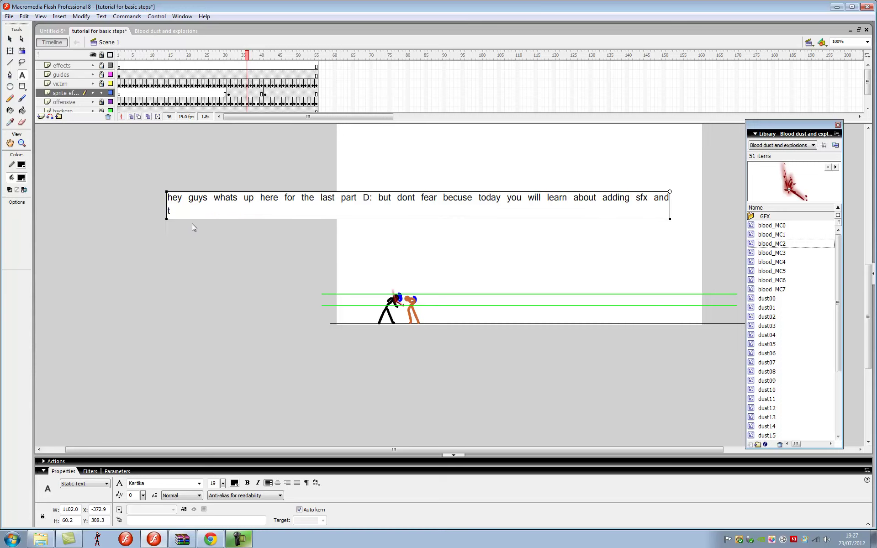
pyautogui.write('vcam and the')
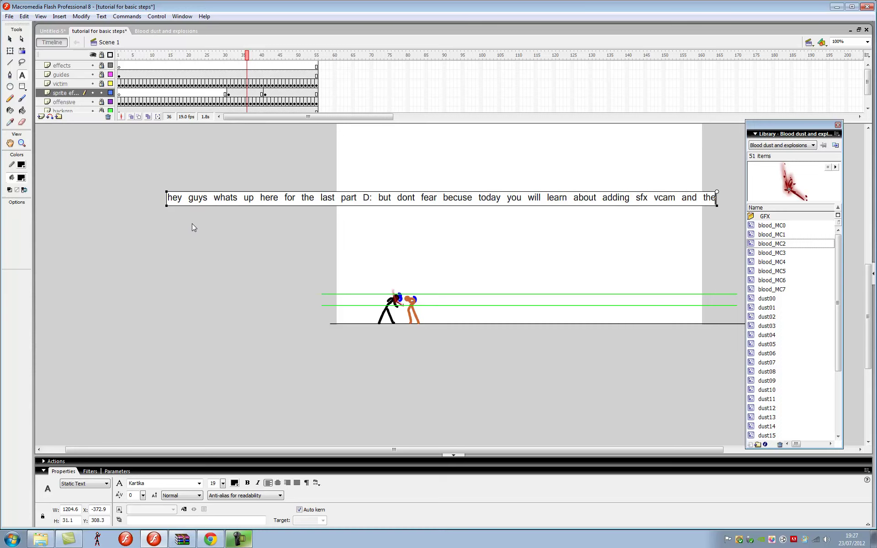
pyautogui.press('Return')
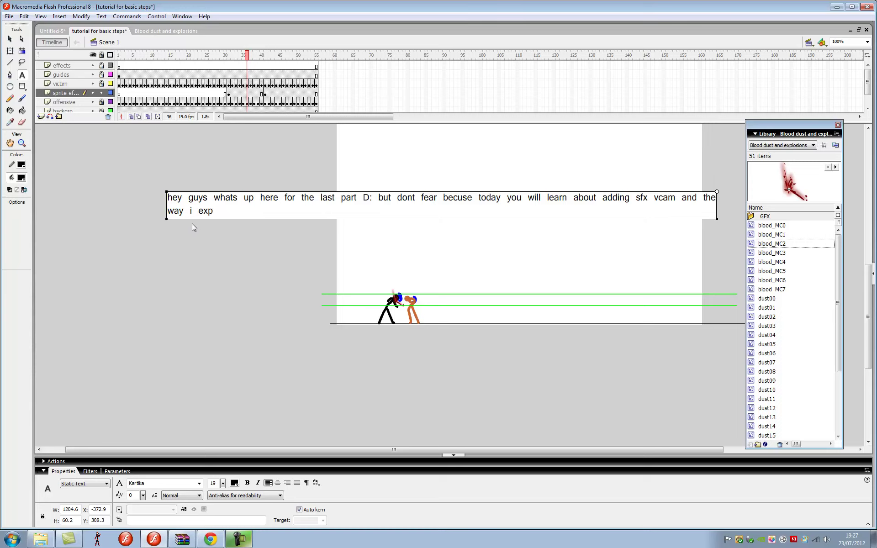
pyautogui.write('way i export my videos and the editor i use!')
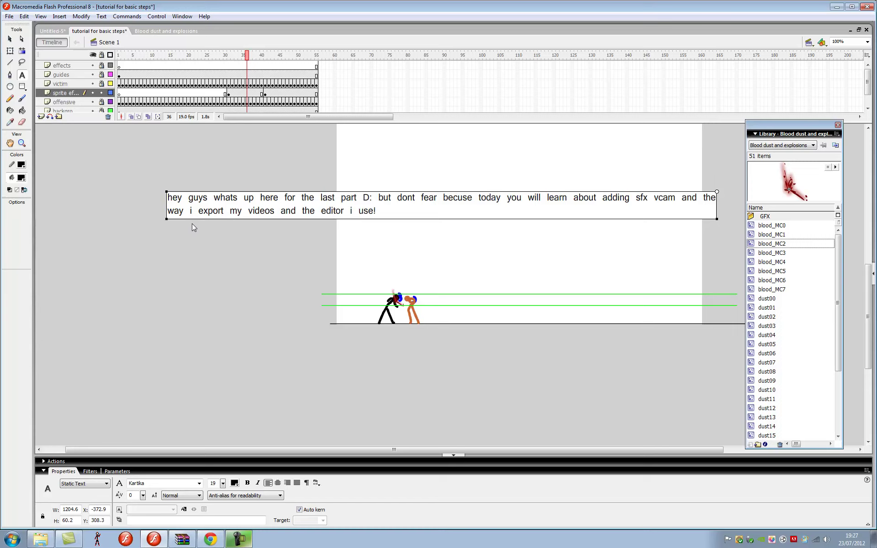
pyautogui.write('!!!!!')
pyautogui.hotkey('ctrl', 'a')
pyautogui.press('BackSpace')
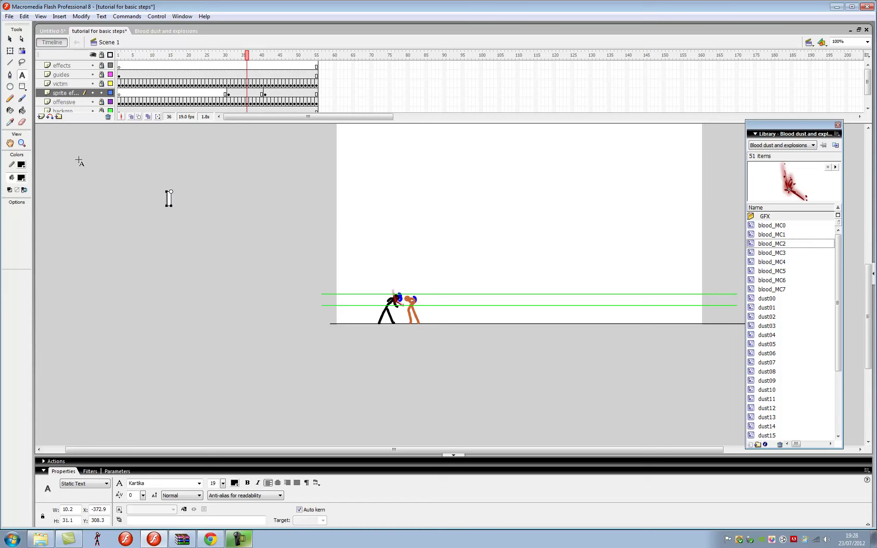
# Step: Write a canvas note reading "right what i normally do is go onto preview and record my videos", add that a vcam is needed, and delete it
pyautogui.write('right what i norma')
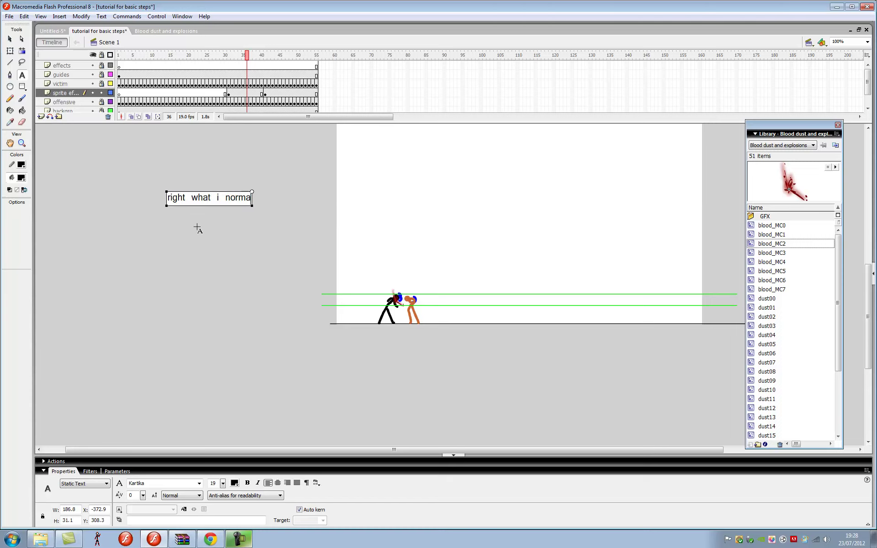
pyautogui.write('lly do is go on')
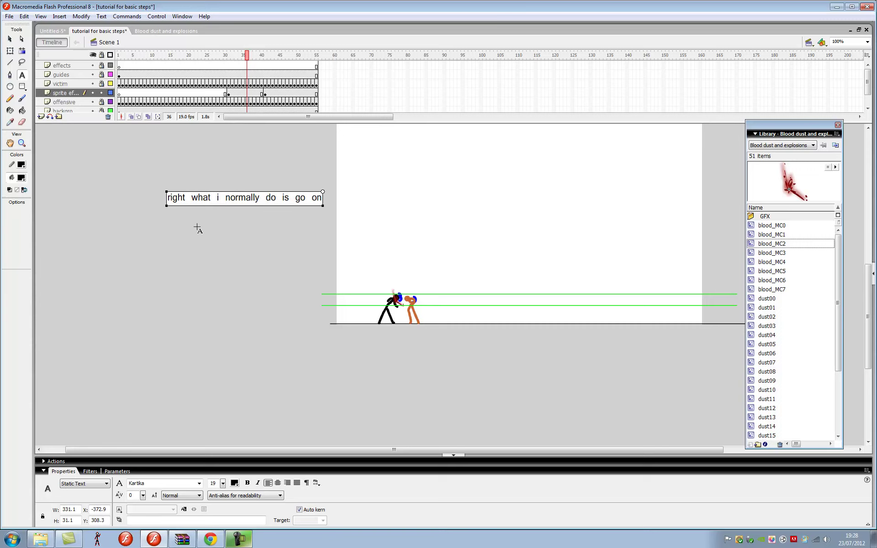
pyautogui.write('to preview and rec')
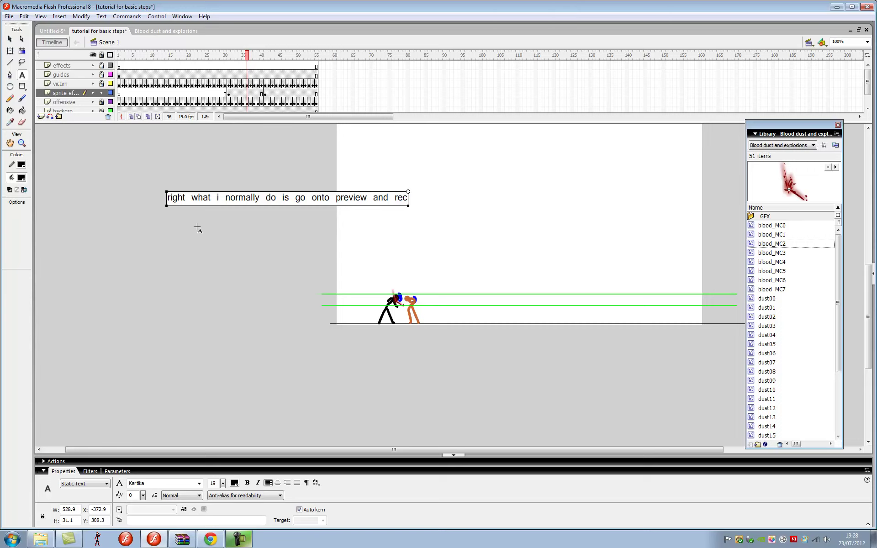
pyautogui.write('oord my videos')
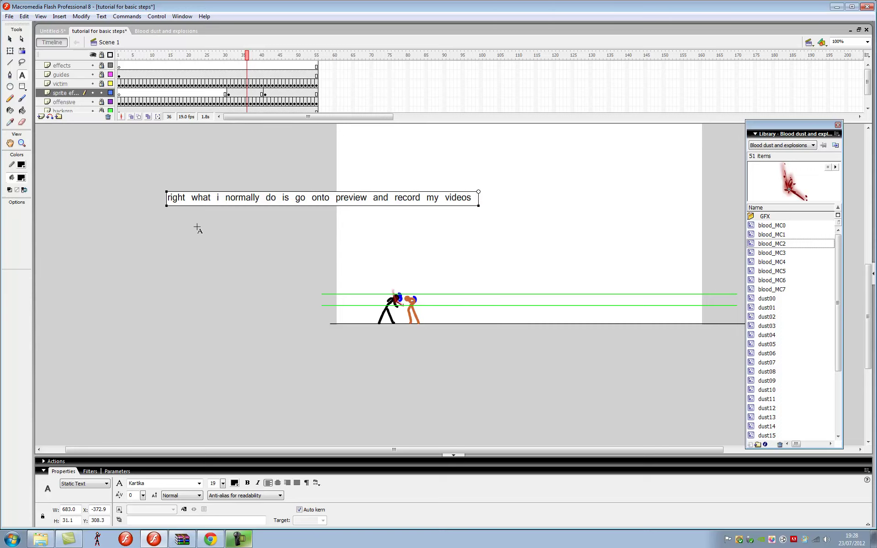
pyautogui.write(' from there put ')
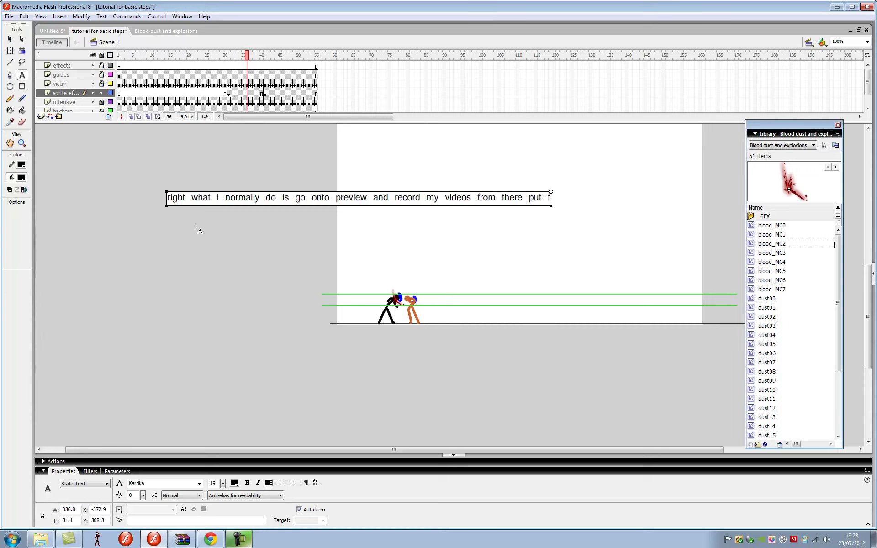
pyautogui.write('first we need a vcam')
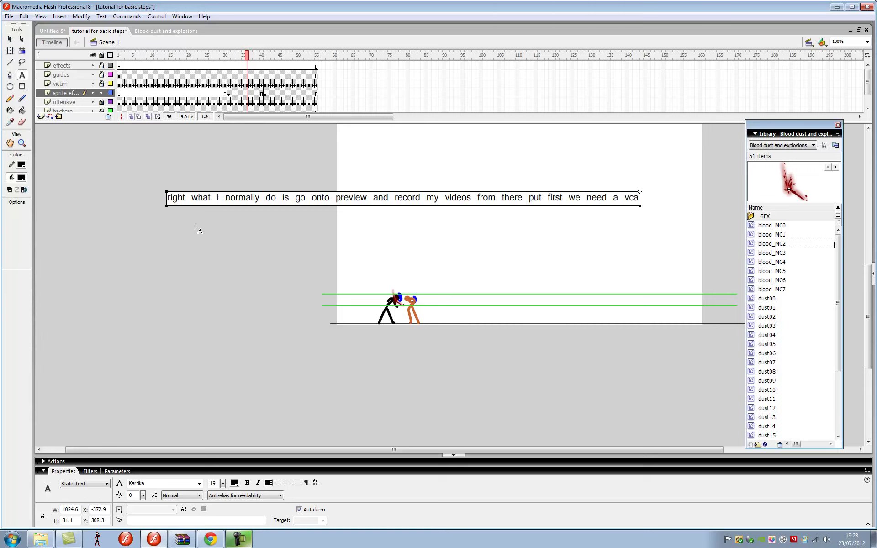
pyautogui.press('BackSpace')
pyautogui.press('BackSpace')
pyautogui.hotkey('ctrl', 'a')
pyautogui.press('Delete')
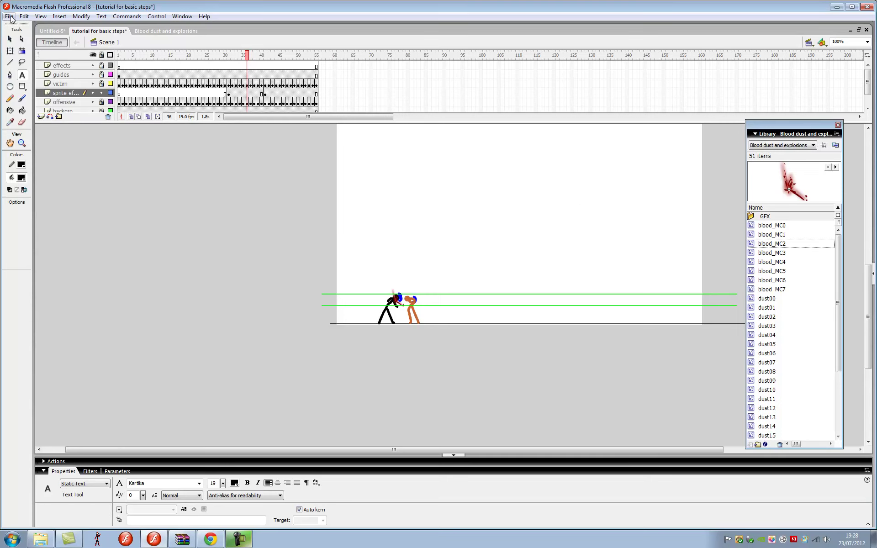
# Step: Open the V-CAM Flash document from the Downloads folder
pyautogui.click(9, 17)
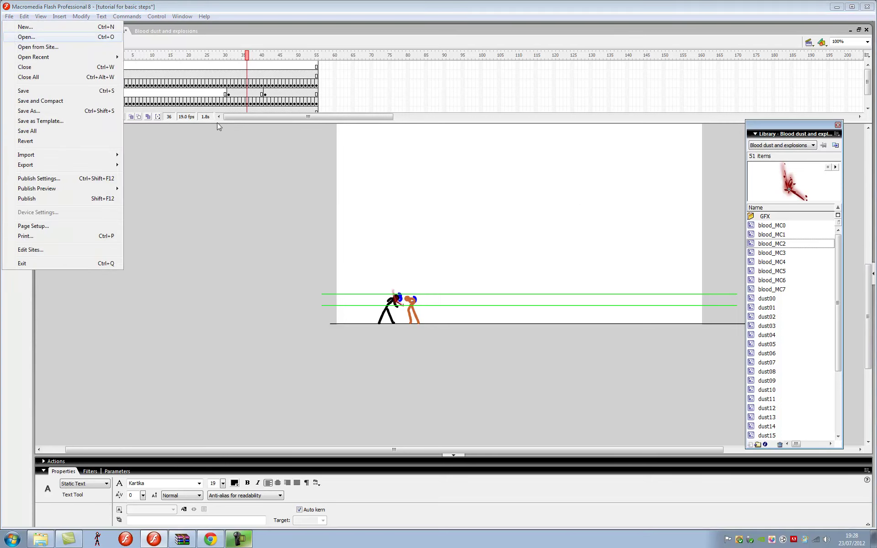
pyautogui.press('Return')
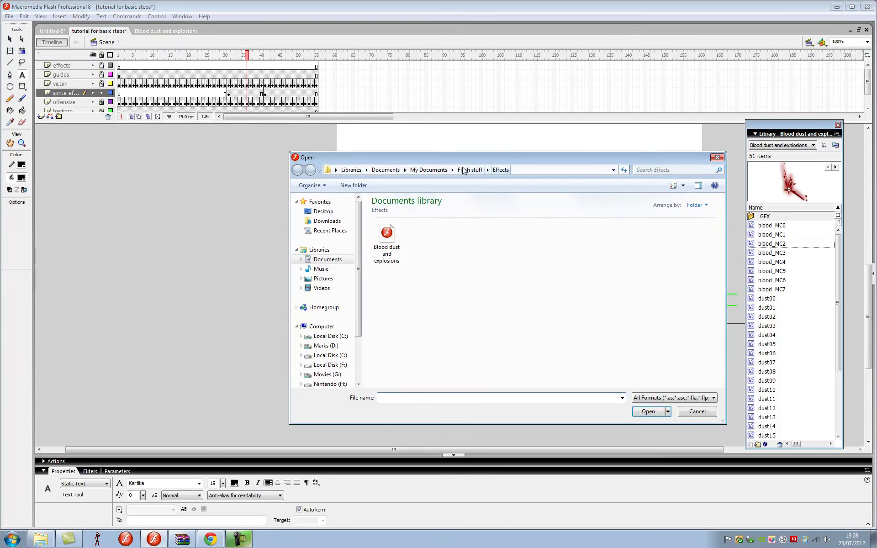
pyautogui.click(327, 220)
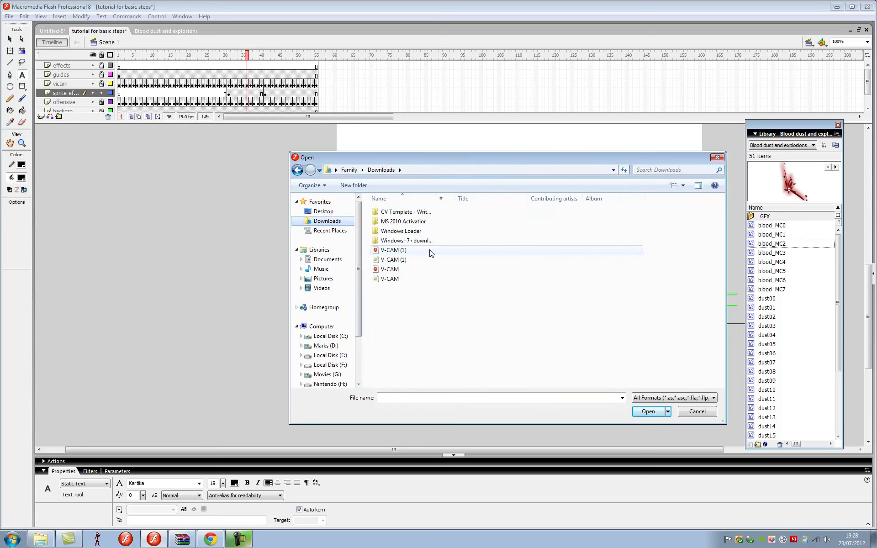
pyautogui.doubleClick(419, 270)
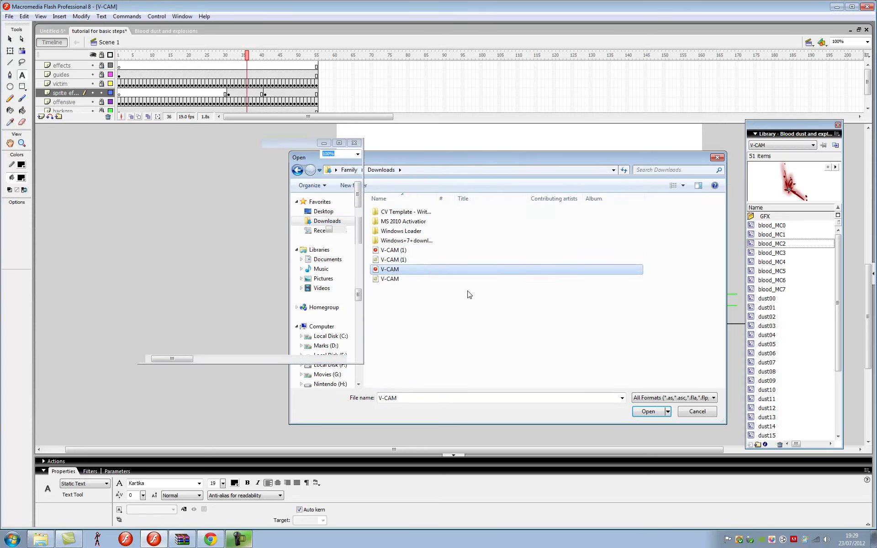
# Step: Delete the layer below vCam_AS2 that holds the stick figure and the welcome text
pyautogui.click(63, 76)
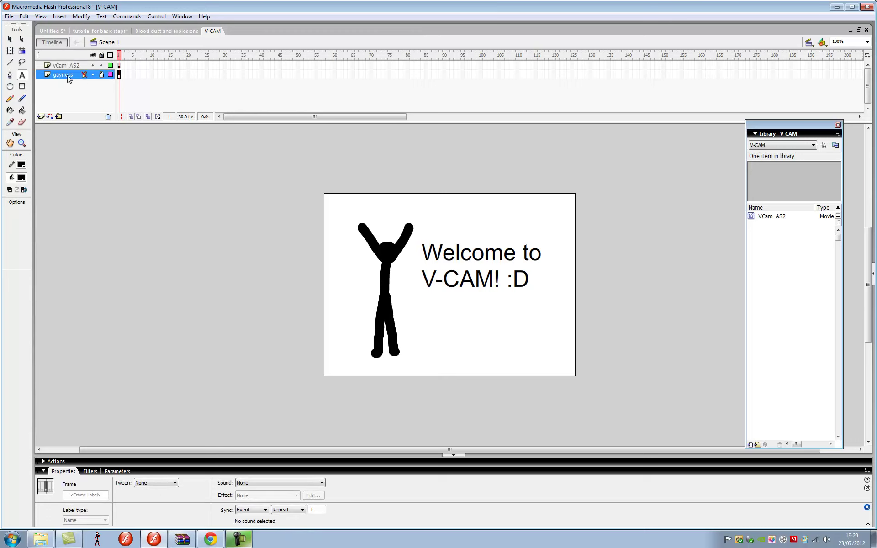
pyautogui.rightClick(56, 76)
pyautogui.click(85, 125)
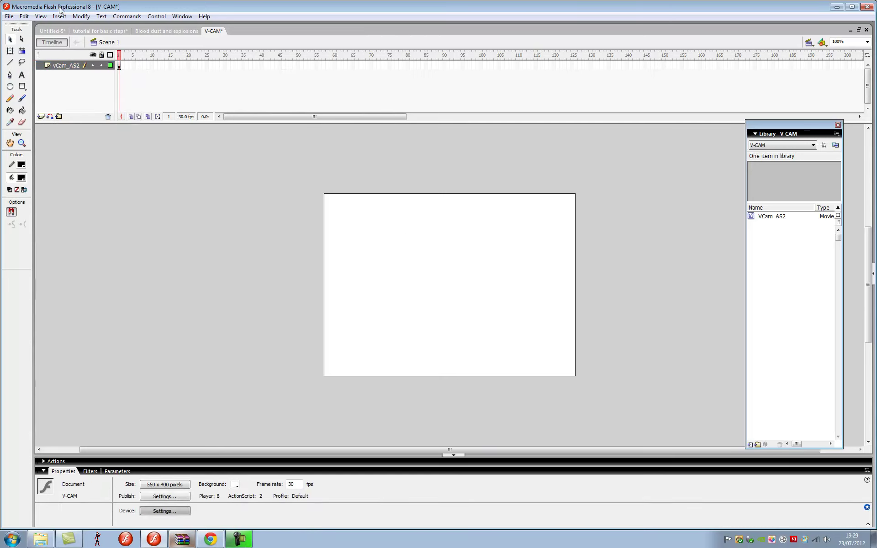
# Step: Write the note "right now speed stop now" beside the stage of the V-CAM document and erase it
pyautogui.write('tright  now')
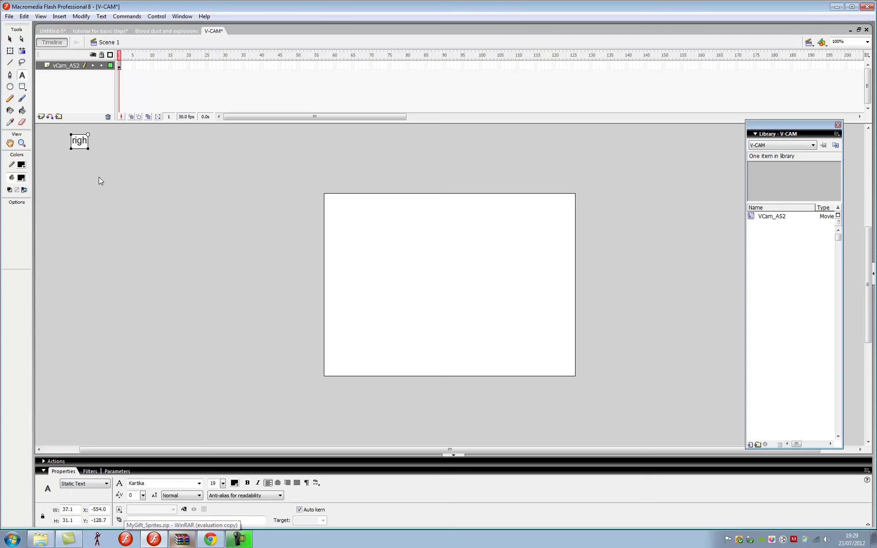
pyautogui.press('BackSpace')
pyautogui.press('BackSpace')
pyautogui.write('ow')
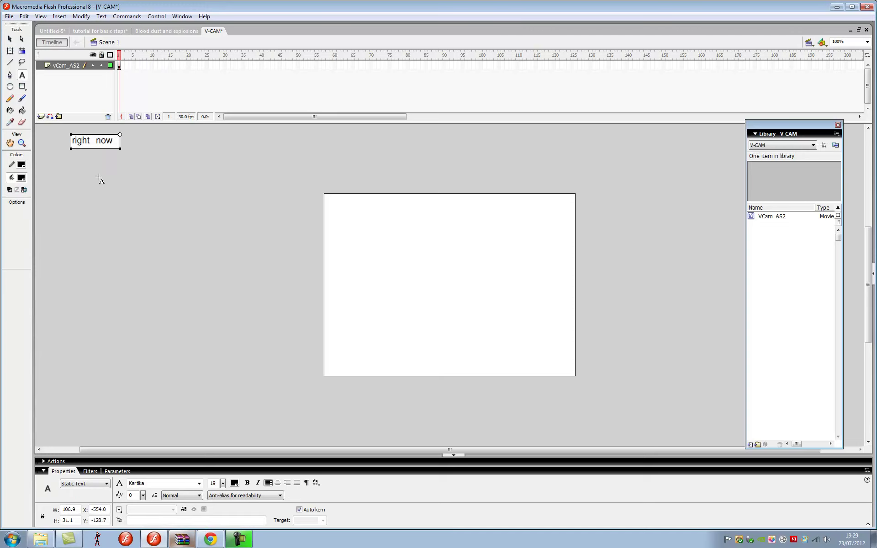
pyautogui.write('  speed  stop  now')
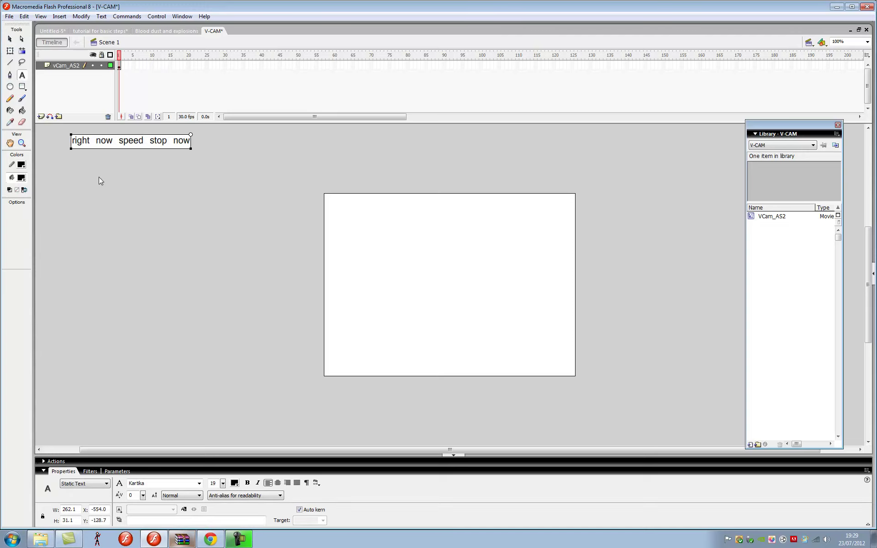
pyautogui.press('BackSpace')
pyautogui.press('BackSpace')
pyautogui.press('BackSpace')
pyautogui.press('BackSpace')
pyautogui.press('BackSpace')
pyautogui.press('BackSpace')
pyautogui.press('BackSpace')
pyautogui.press('BackSpace')
pyautogui.press('BackSpace')
pyautogui.press('BackSpace')
pyautogui.press('BackSpace')
pyautogui.press('BackSpace')
pyautogui.press('BackSpace')
pyautogui.press('BackSpace')
pyautogui.press('BackSpace')
pyautogui.press('BackSpace')
pyautogui.press('BackSpace')
pyautogui.press('BackSpace')
pyautogui.press('BackSpace')
pyautogui.press('BackSpace')
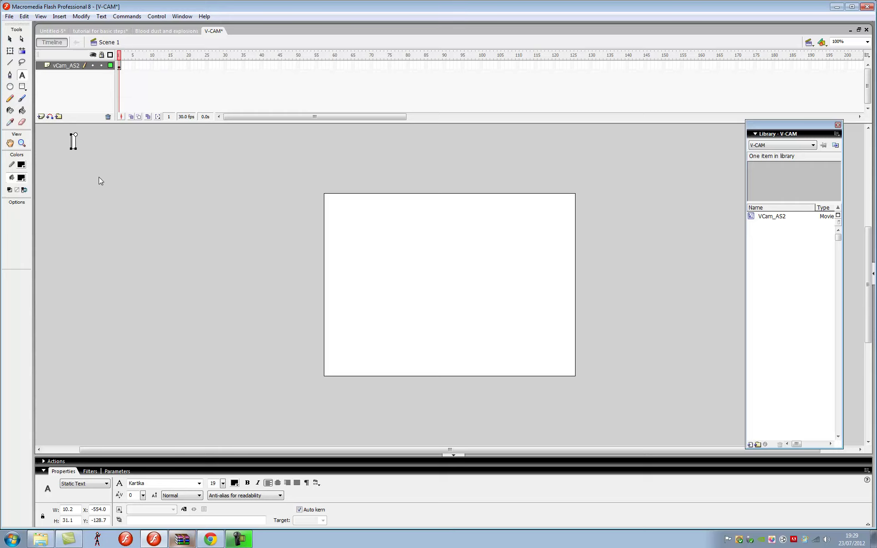
# Step: Write the note "ok watch me close" in the empty text box and remove it
pyautogui.write('ok watch')
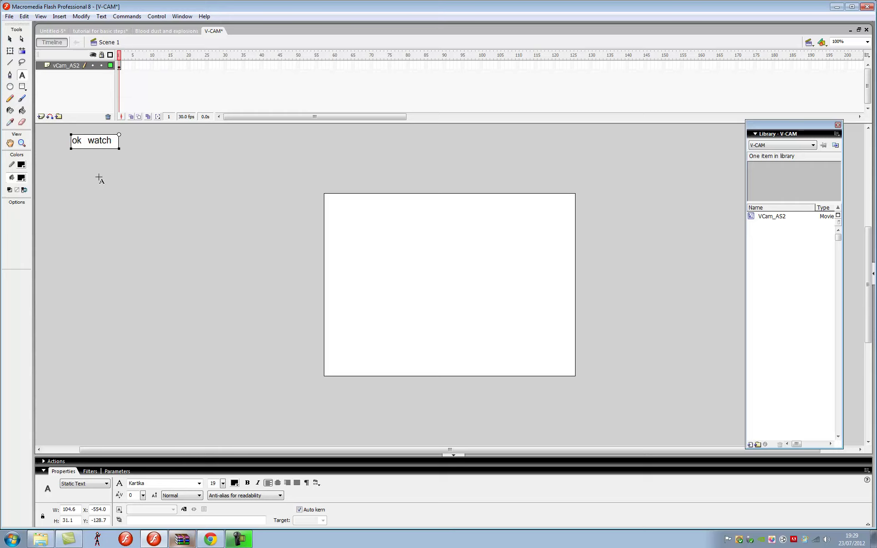
pyautogui.write(' me close')
pyautogui.press('BackSpace')
pyautogui.press('BackSpace')
pyautogui.press('BackSpace')
pyautogui.press('BackSpace')
pyautogui.press('BackSpace')
pyautogui.press('BackSpace')
pyautogui.press('BackSpace')
pyautogui.press('BackSpace')
pyautogui.press('BackSpace')
pyautogui.press('BackSpace')
pyautogui.press('BackSpace')
pyautogui.press('BackSpace')
pyautogui.press('BackSpace')
pyautogui.press('BackSpace')
pyautogui.press('BackSpace')
pyautogui.press('BackSpace')
pyautogui.press('BackSpace')
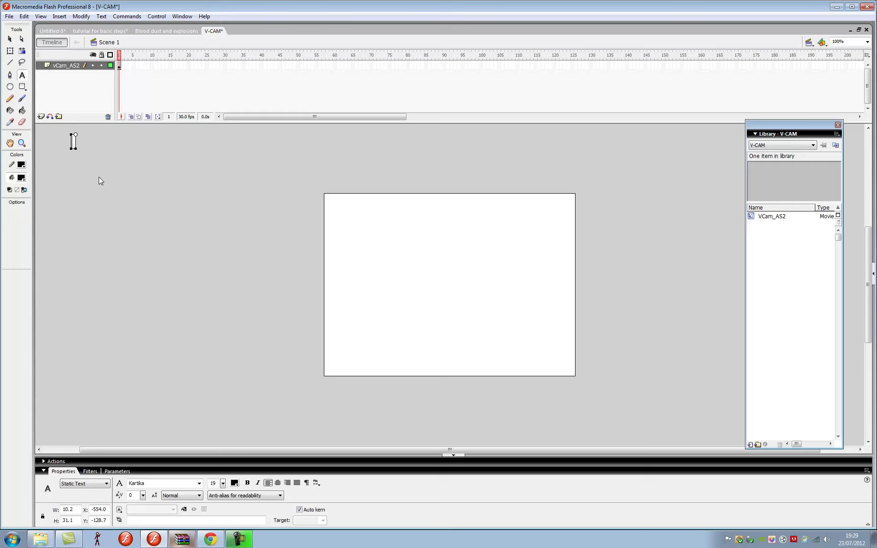
pyautogui.press('Escape')
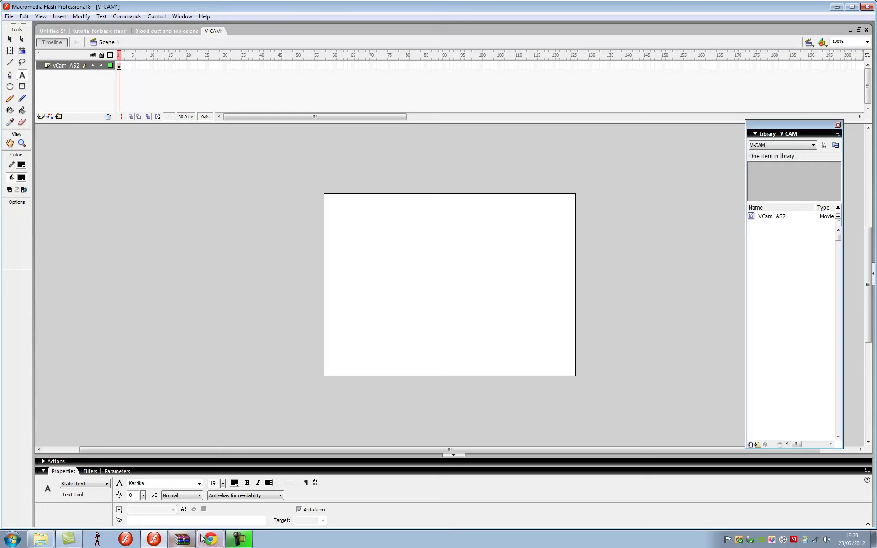
# Step: Return to the "tutorial for basic steps" document and show the V-CAM document's library
pyautogui.click(166, 31)
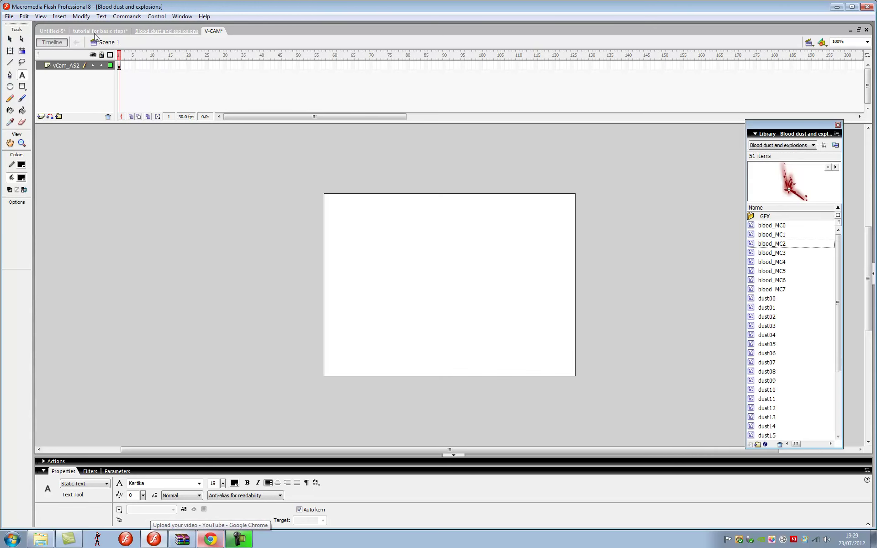
pyautogui.click(109, 31)
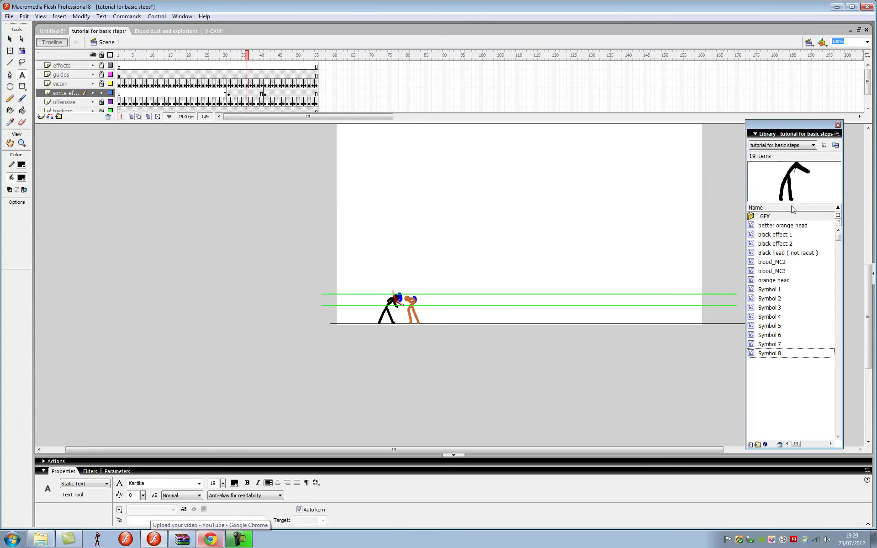
pyautogui.click(795, 146)
pyautogui.click(794, 174)
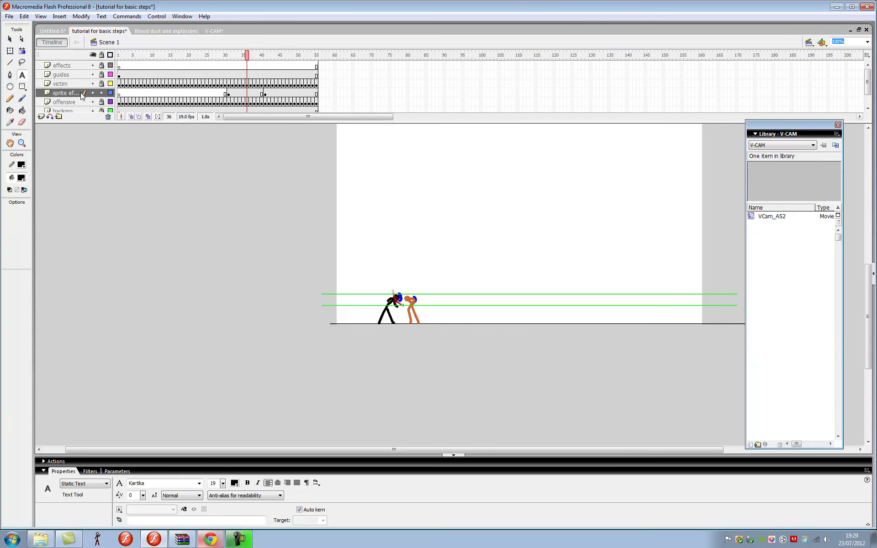
# Step: Write the note "new layer call it vcam" beside the stage and erase it
pyautogui.click(79, 147)
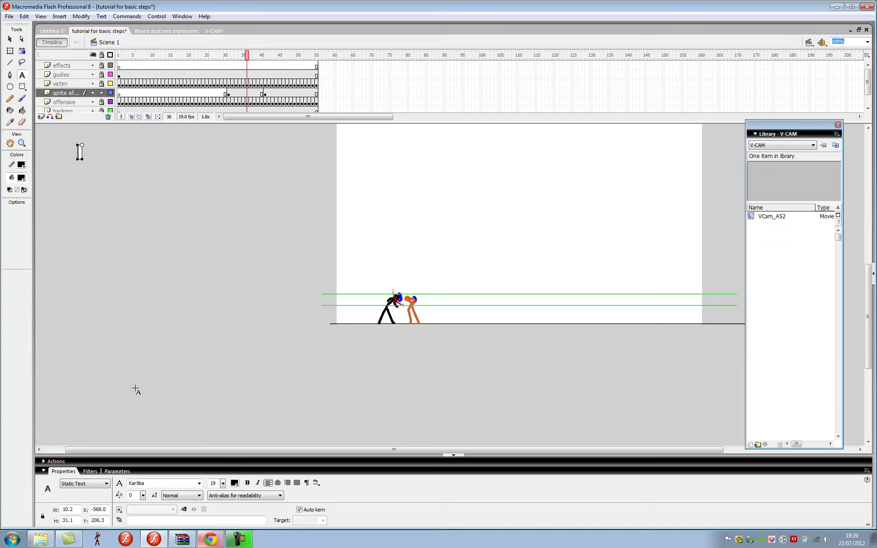
pyautogui.write('new layer c')
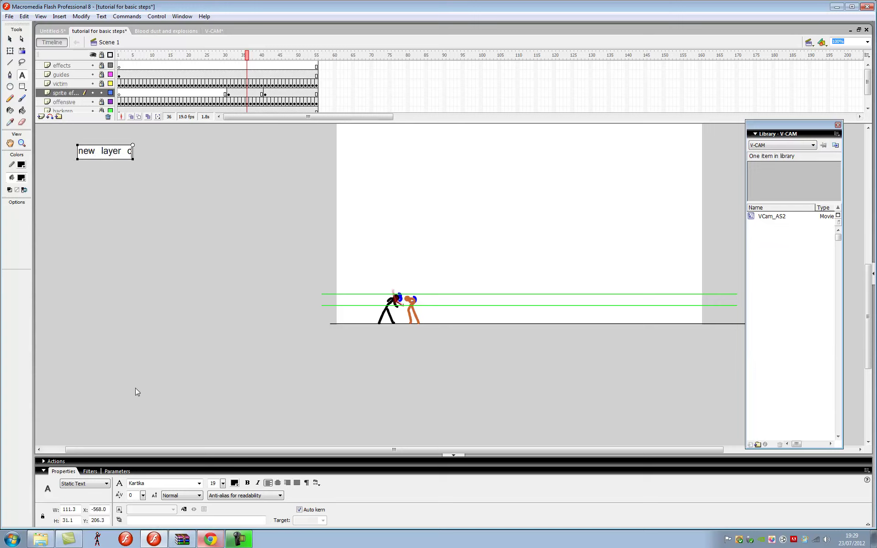
pyautogui.write('all it vcam')
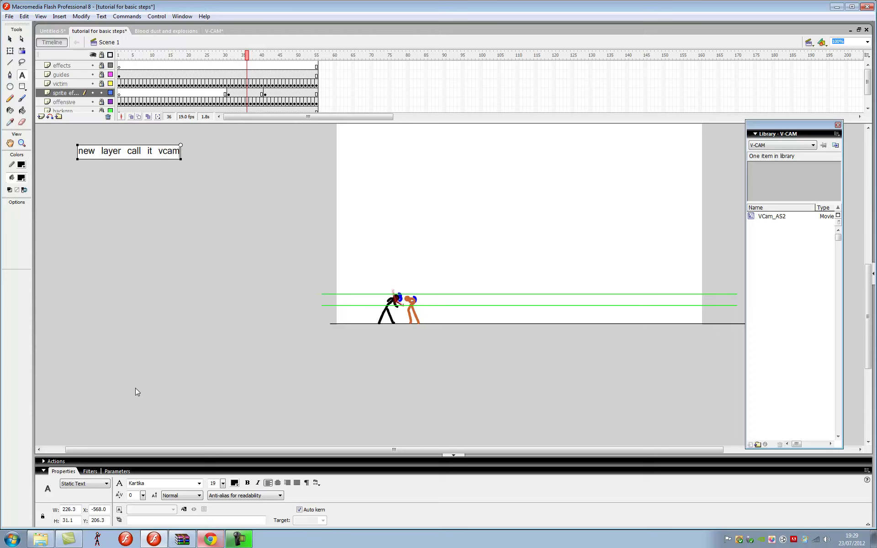
pyautogui.press('BackSpace')
pyautogui.press('BackSpace')
pyautogui.press('BackSpace')
pyautogui.press('BackSpace')
pyautogui.press('BackSpace')
pyautogui.press('BackSpace')
pyautogui.press('BackSpace')
pyautogui.press('BackSpace')
pyautogui.press('BackSpace')
pyautogui.press('BackSpace')
pyautogui.press('BackSpace')
pyautogui.press('BackSpace')
pyautogui.press('BackSpace')
pyautogui.press('BackSpace')
pyautogui.press('BackSpace')
pyautogui.press('BackSpace')
pyautogui.press('BackSpace')
pyautogui.press('BackSpace')
pyautogui.press('BackSpace')
pyautogui.press('BackSpace')
pyautogui.press('BackSpace')
pyautogui.press('BackSpace')
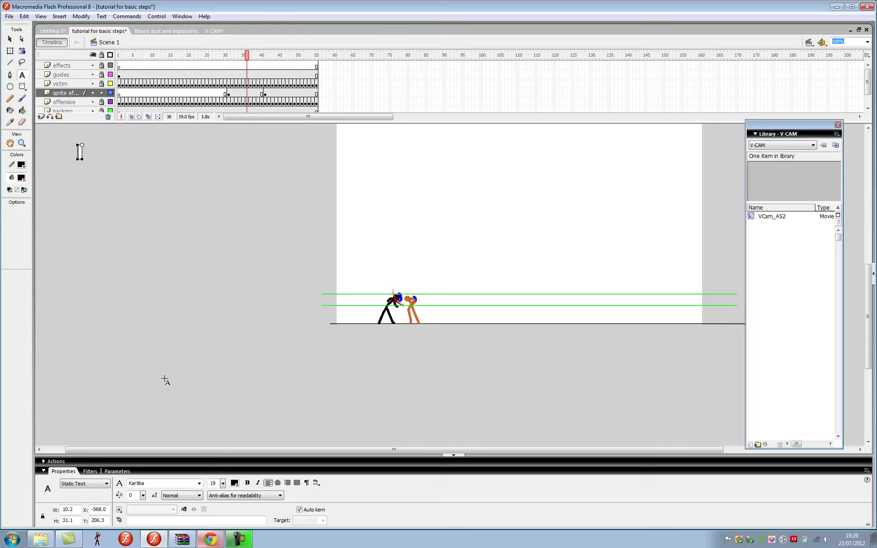
pyautogui.press('Escape')
# Step: Add a new layer above the sprite effects layer and name it VCAM
pyautogui.click(40, 117)
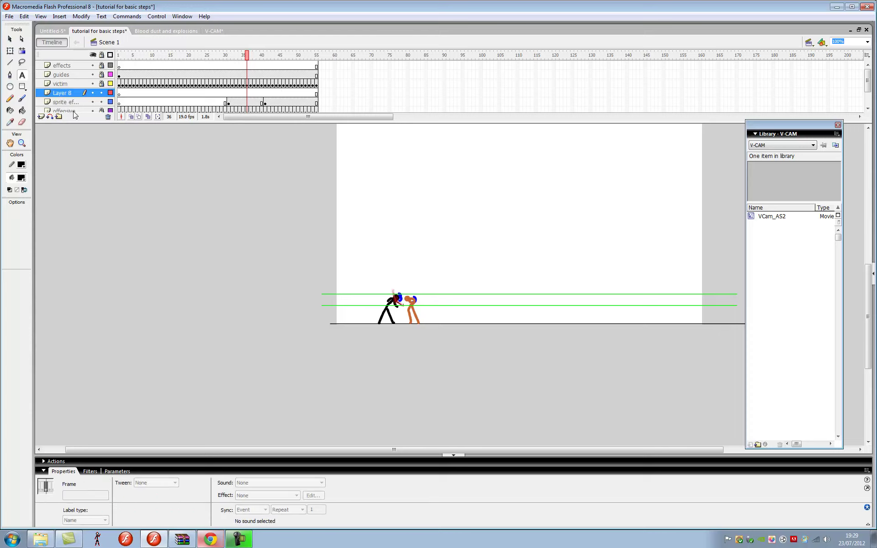
pyautogui.click(9, 39)
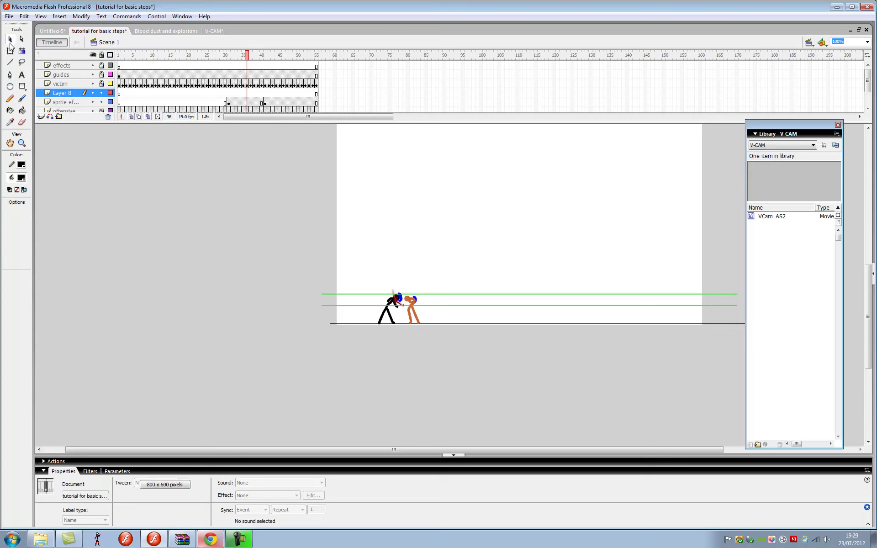
pyautogui.doubleClick(64, 93)
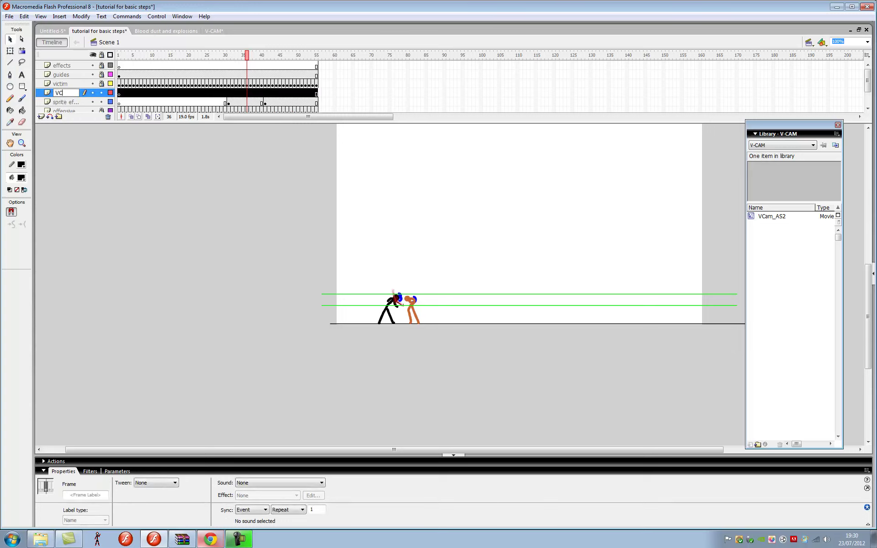
pyautogui.write('VCAM')
pyautogui.press('Return')
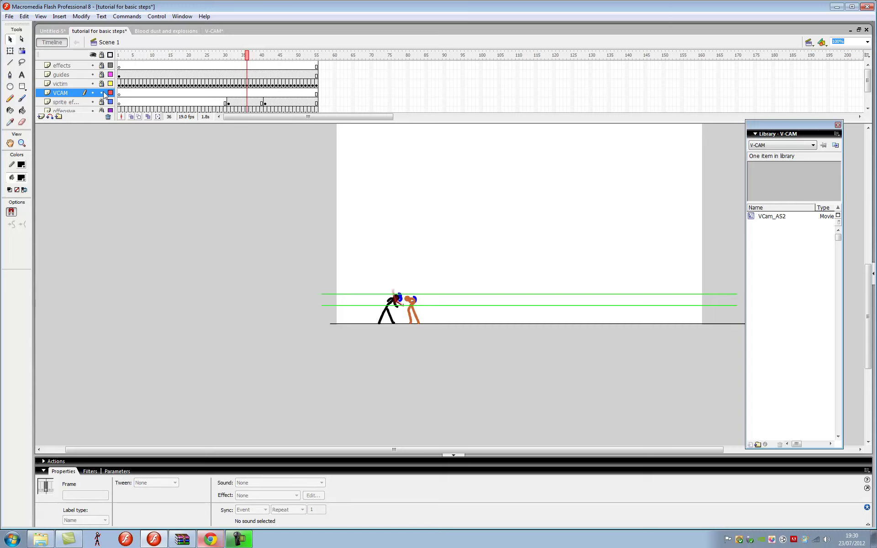
# Step: Place the VCam_AS2 symbol on the VCAM layer at frame 1, framing both fighters with its lower edge on the ground line
pyautogui.moveTo(246, 54); pyautogui.dragTo(119, 55)
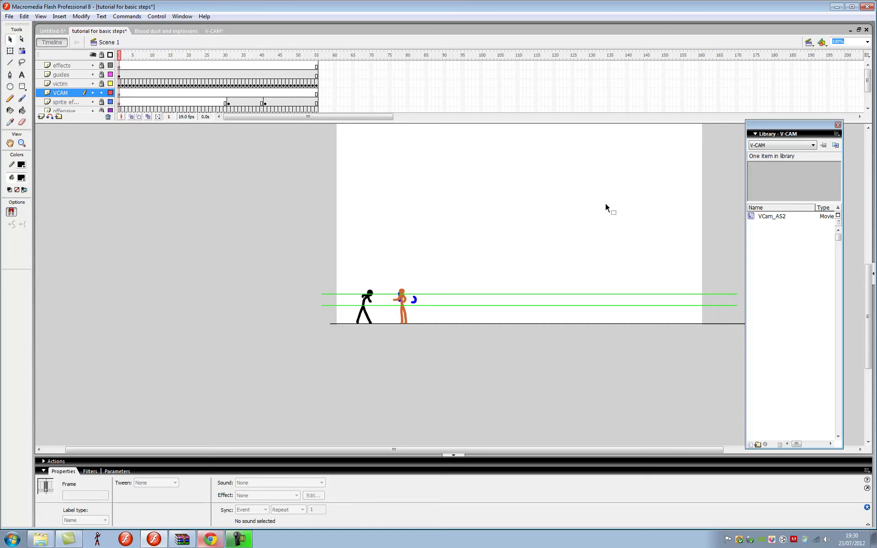
pyautogui.moveTo(771, 216); pyautogui.dragTo(461, 237)
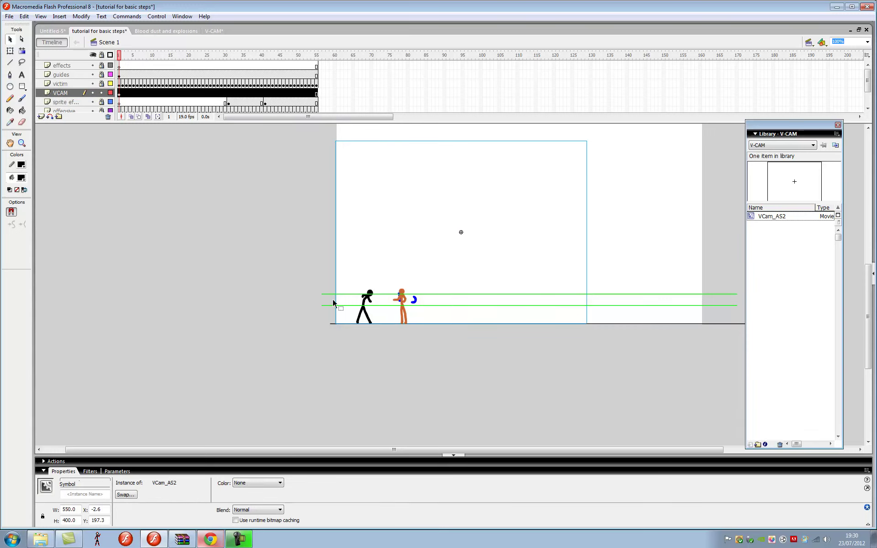
pyautogui.click(10, 52)
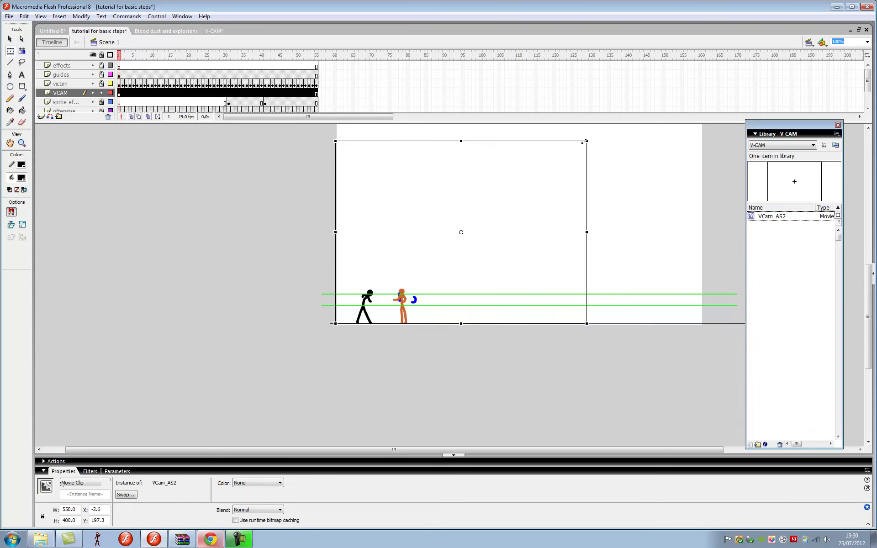
# Step: Write the note "right inside that box is where it will be shown see watch this" below the stage
pyautogui.click(22, 75)
pyautogui.click(138, 409)
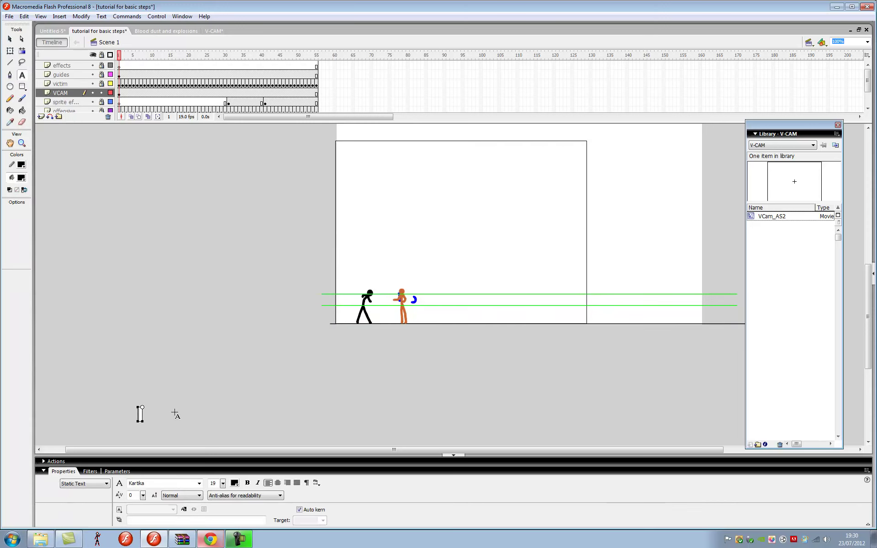
pyautogui.write('rig')
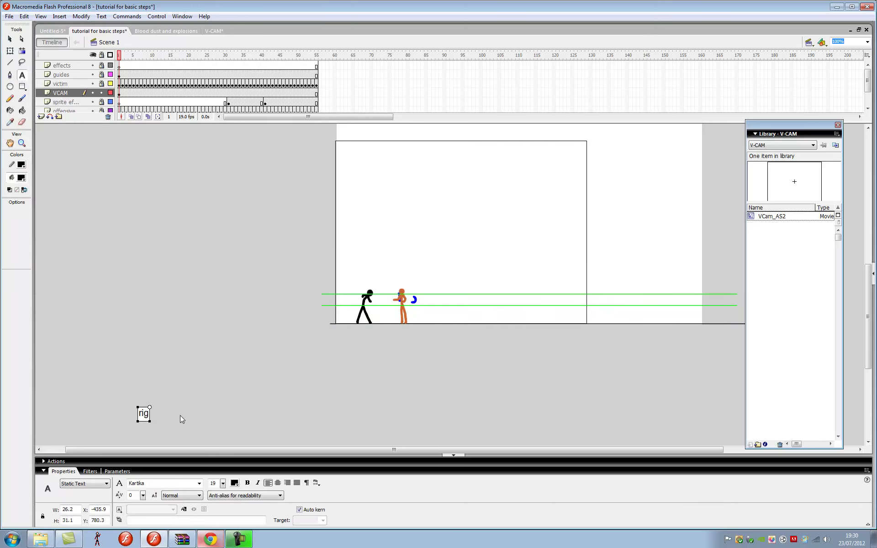
pyautogui.write('ht inside that')
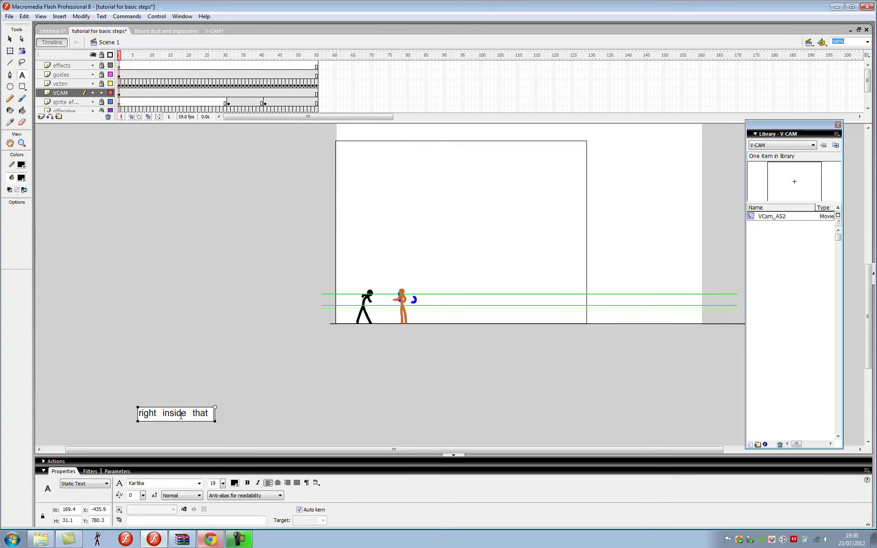
pyautogui.write(' box is where')
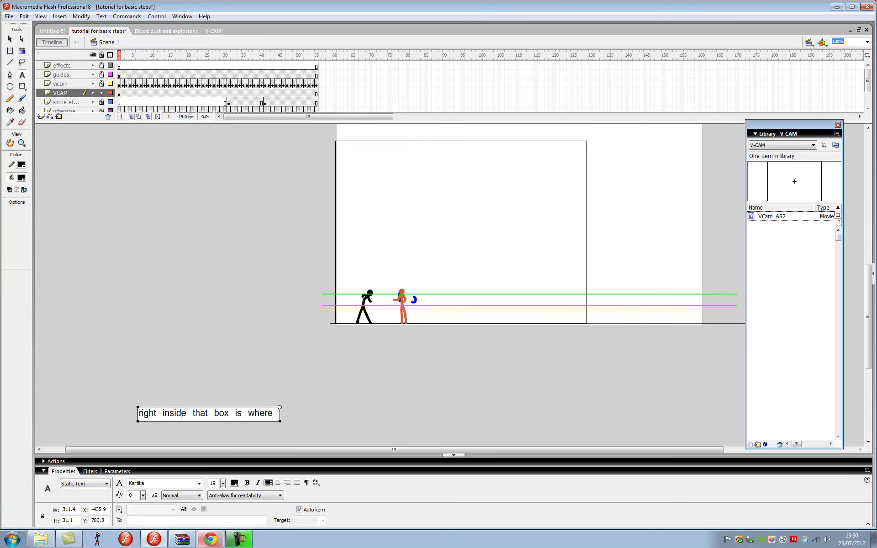
pyautogui.write(' you')
pyautogui.press('BackSpace')
pyautogui.press('BackSpace')
pyautogui.press('BackSpace')
pyautogui.press('BackSpace')
pyautogui.write('will')
pyautogui.press('BackSpace')
pyautogui.press('BackSpace')
pyautogui.write('it will be s')
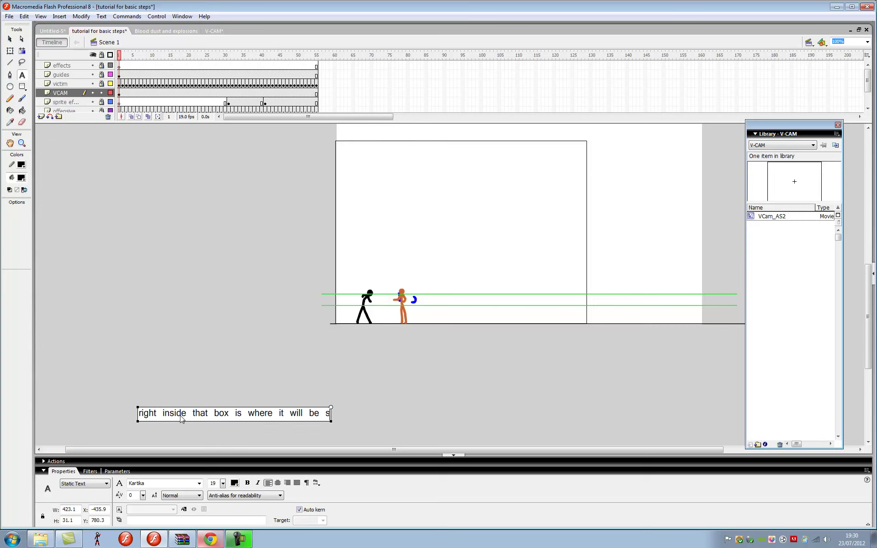
pyautogui.write('hown ')
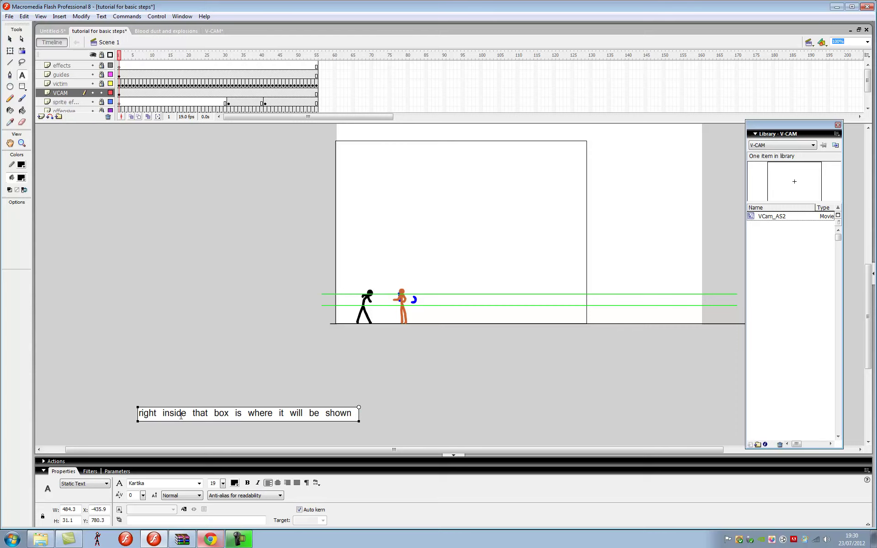
pyautogui.write('see watch t')
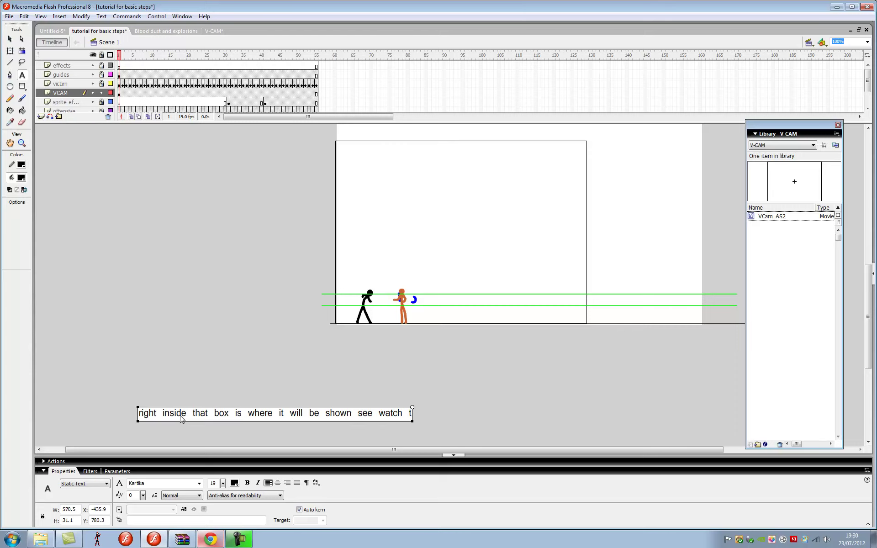
pyautogui.write('his')
pyautogui.press('Return')
pyautogui.press('Escape')
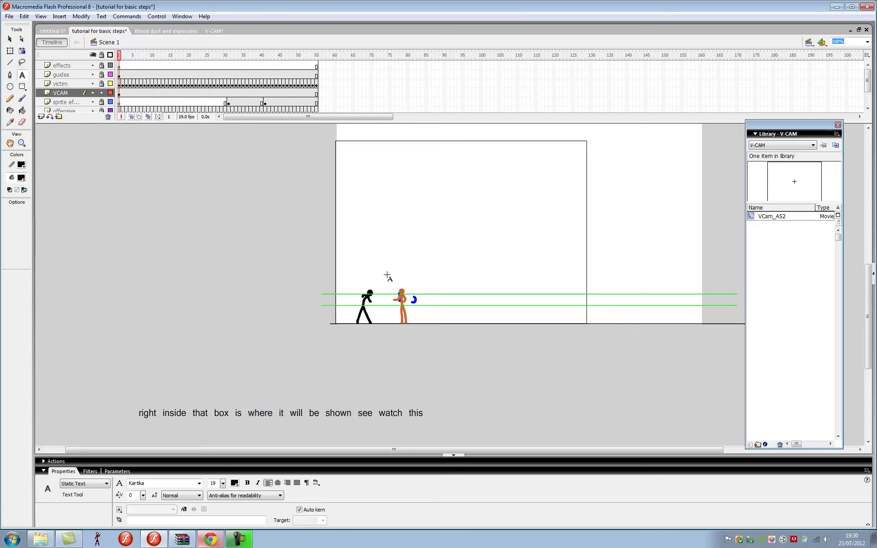
# Step: Test the movie to preview what the camera shows around the fighters, and close the preview
pyautogui.click(9, 40)
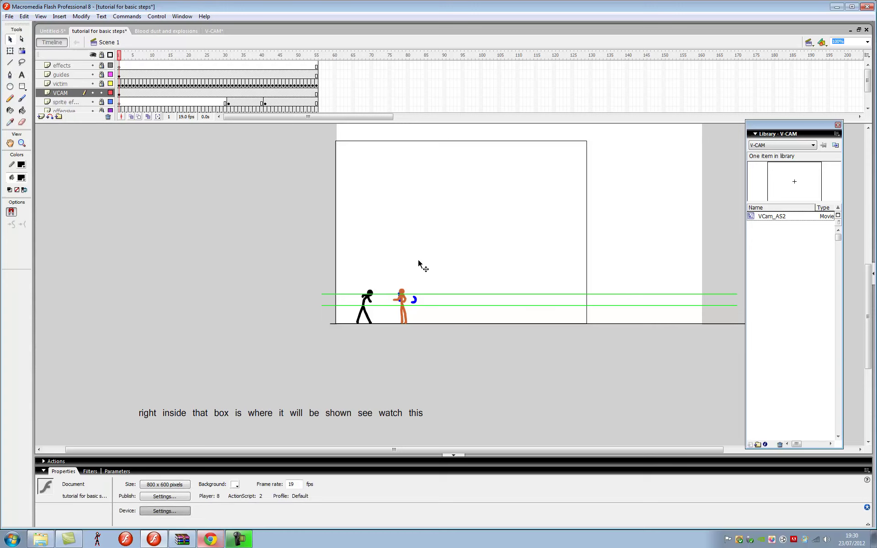
pyautogui.hotkey('ctrl', 'Return')
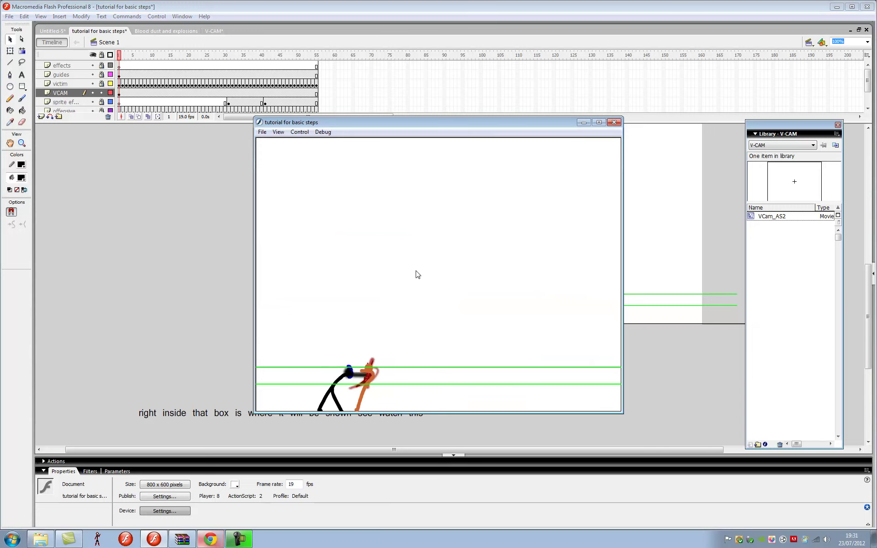
pyautogui.click(614, 122)
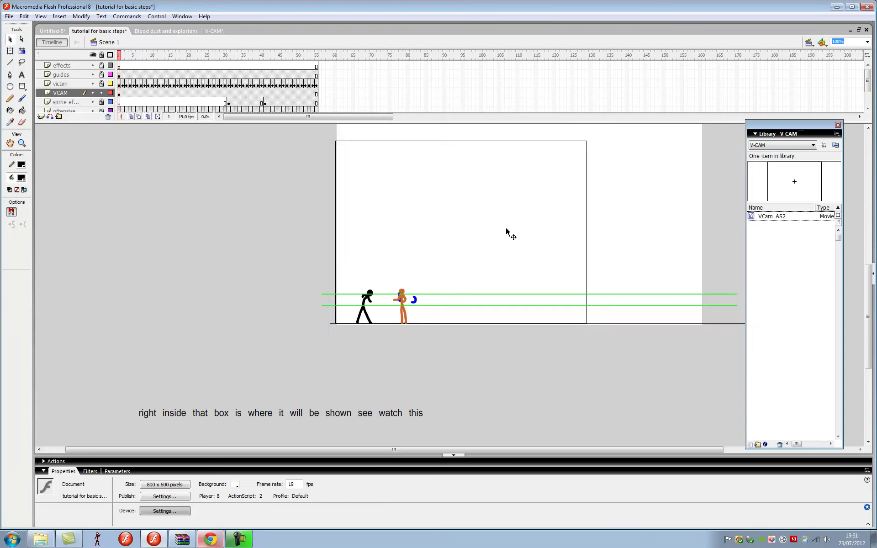
# Step: Move the camera frame over the note below the stage and test the movie in a maximized preview
pyautogui.click(494, 229)
pyautogui.moveTo(495, 229); pyautogui.dragTo(362, 421)
pyautogui.click(529, 399)
pyautogui.hotkey('ctrl', 'Return')
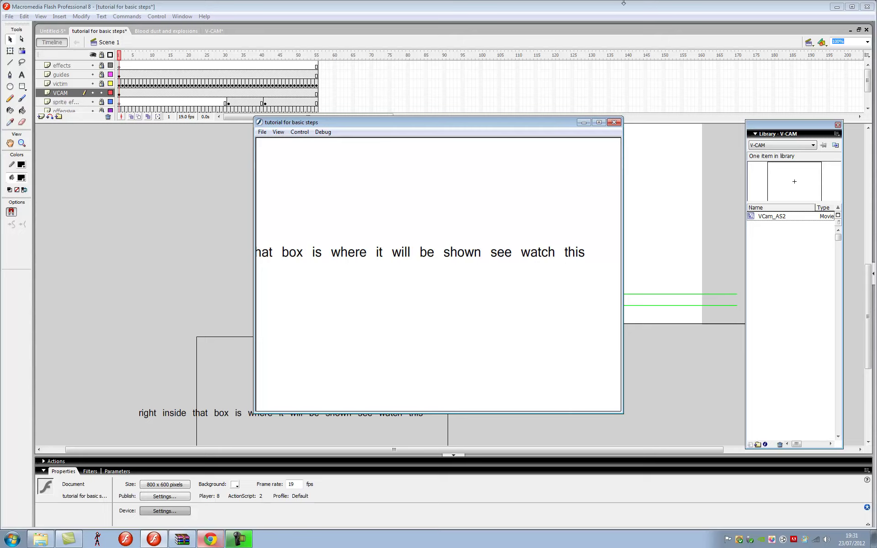
pyautogui.click(599, 122)
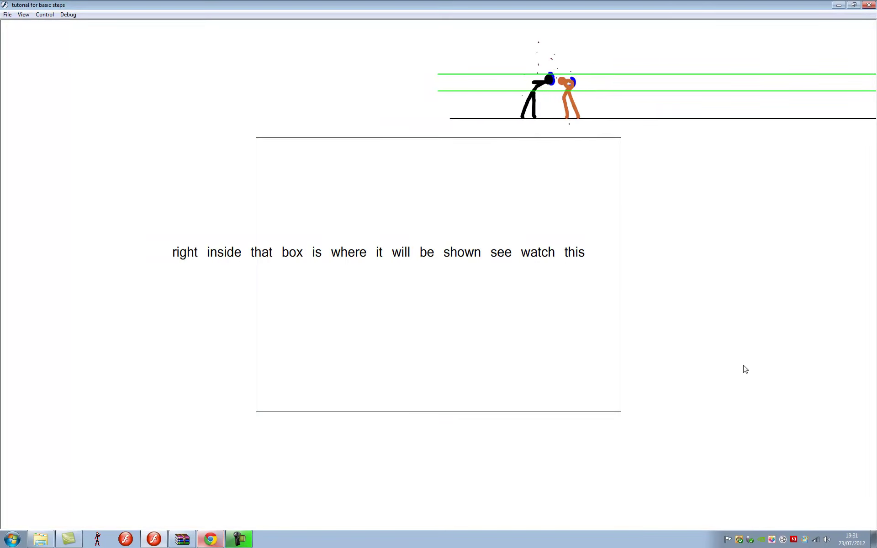
pyautogui.hotkey('ctrl', 'w')
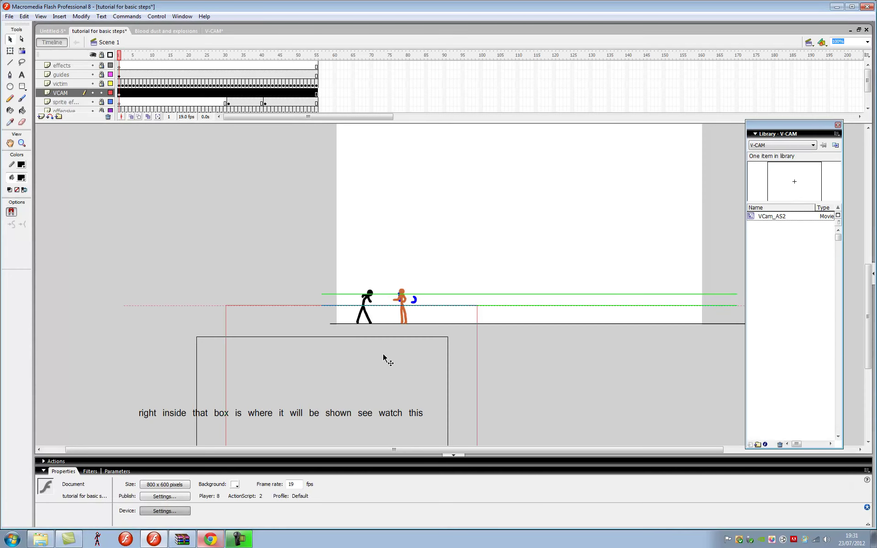
# Step: Move the camera frame back around the fighters on the ground line and delete the note below the stage
pyautogui.moveTo(384, 358); pyautogui.dragTo(480, 200)
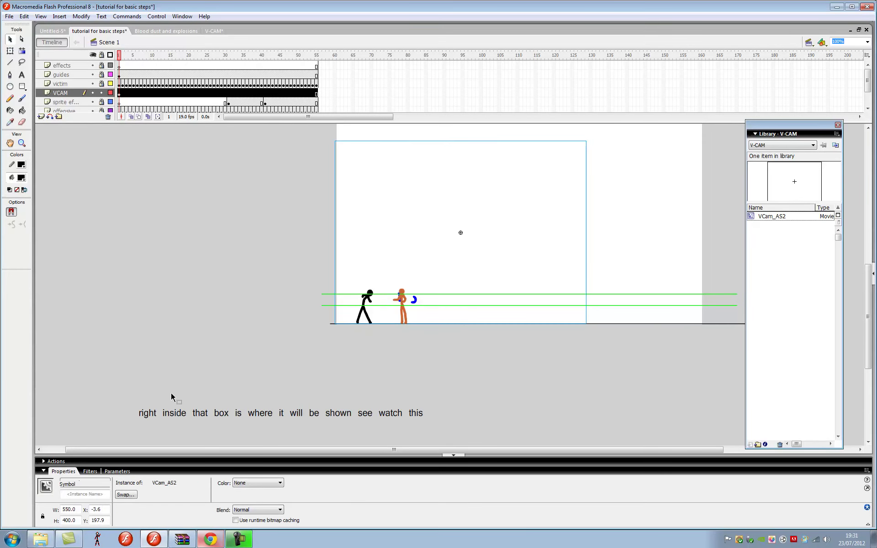
pyautogui.click(412, 435)
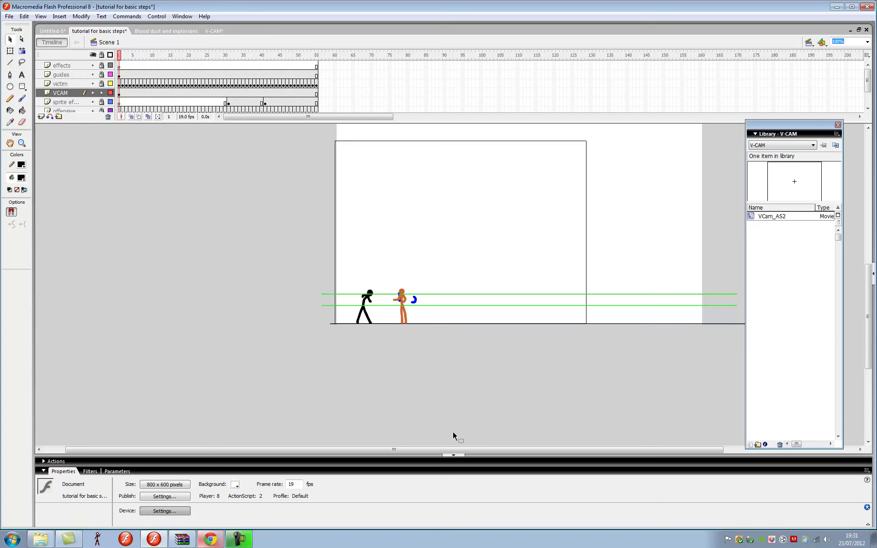
# Step: Write the note "scale it down to how you chosse it to be or scale" below the stage and erase it
pyautogui.click(22, 74)
pyautogui.click(74, 411)
pyautogui.write('sca')
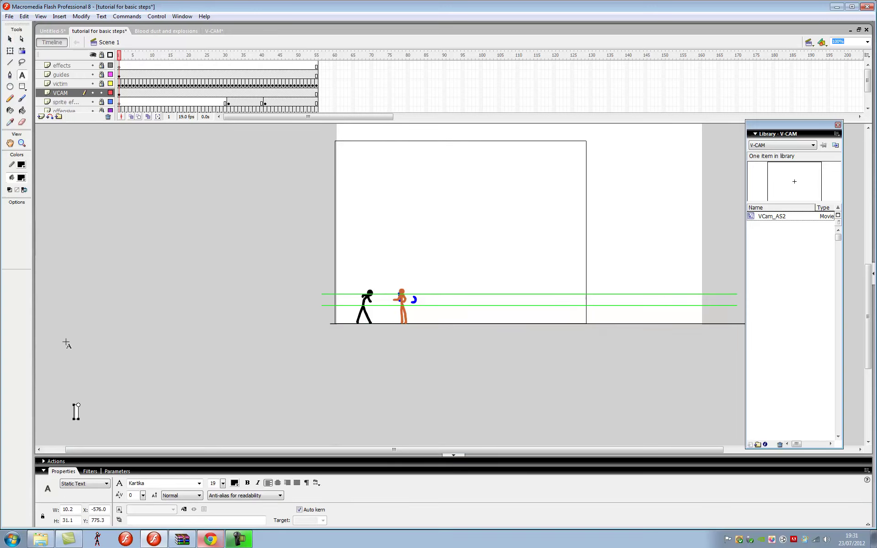
pyautogui.write('le it d')
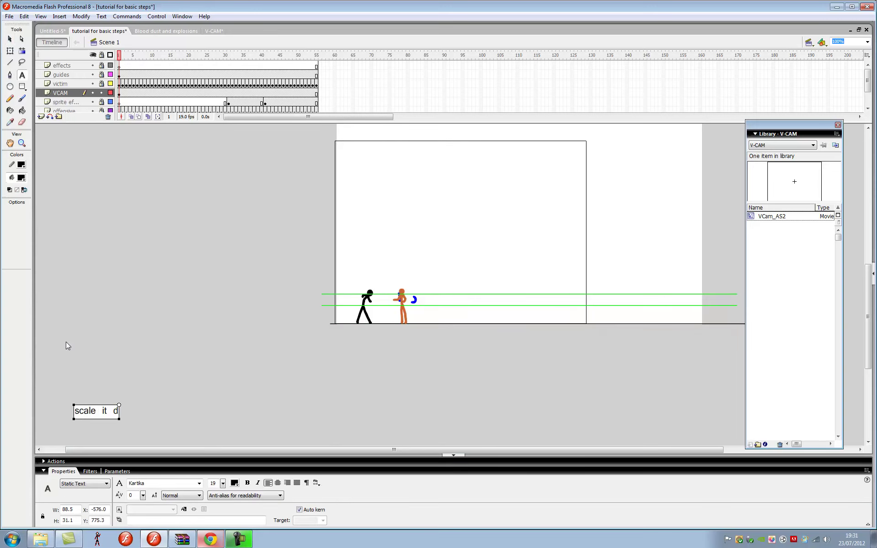
pyautogui.write('own to how')
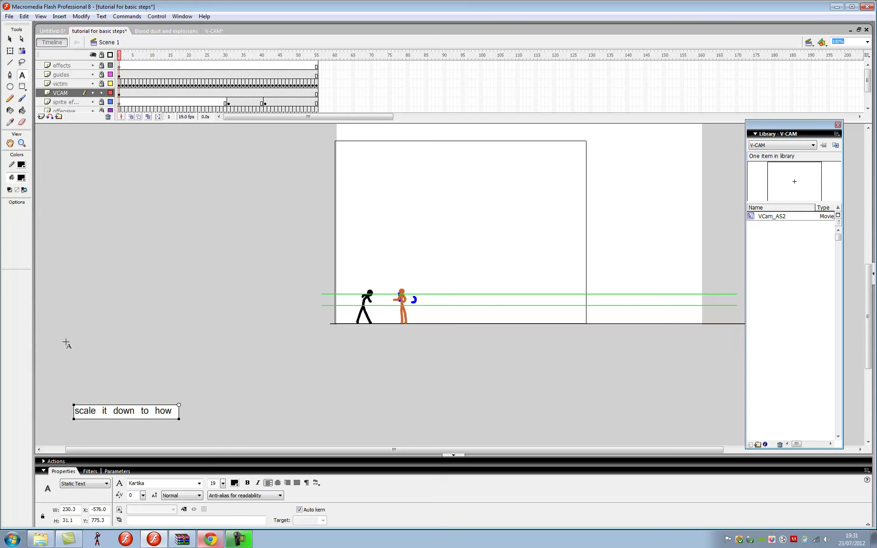
pyautogui.write(' you chosse ')
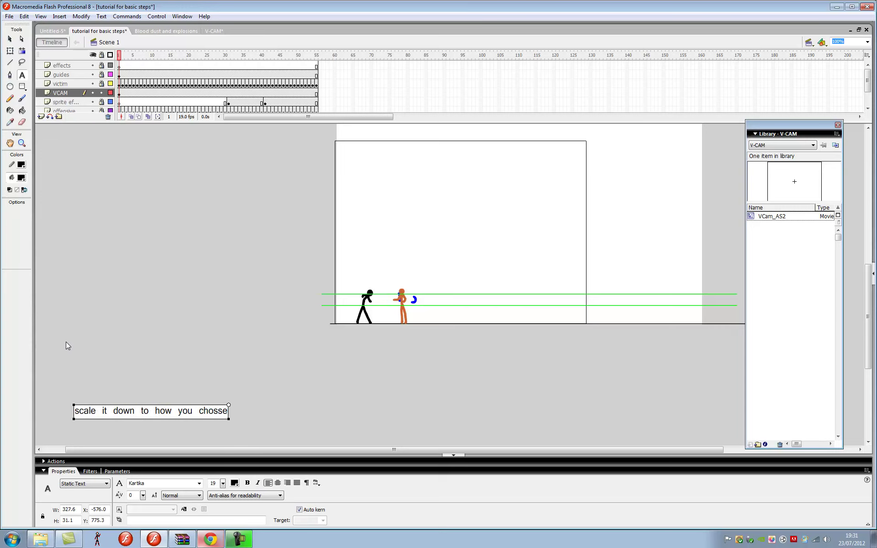
pyautogui.write('it to b')
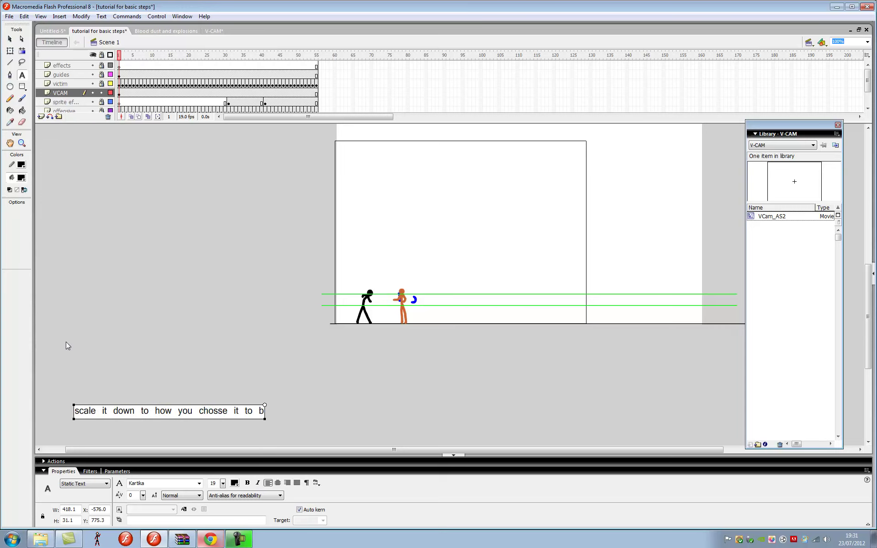
pyautogui.write('e or scale it u')
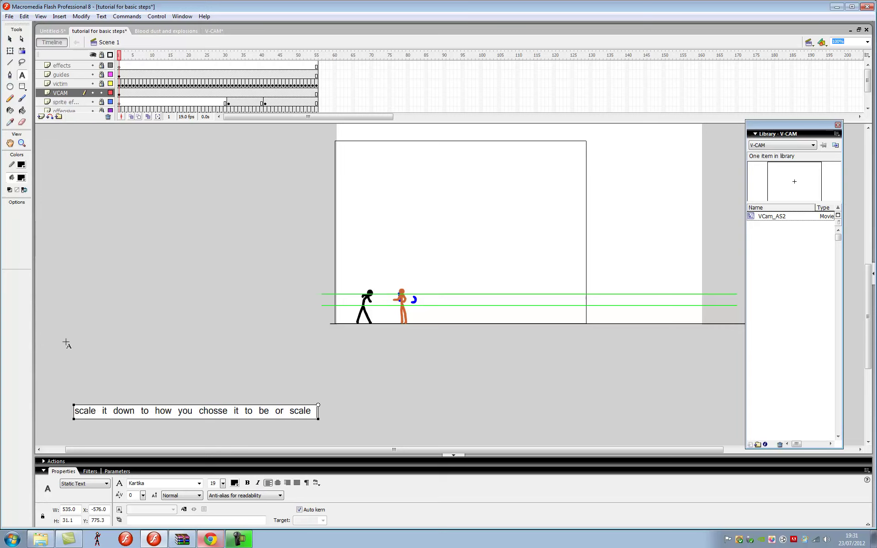
pyautogui.press('BackSpace')
pyautogui.press('BackSpace')
pyautogui.press('BackSpace')
pyautogui.press('BackSpace')
pyautogui.press('BackSpace')
pyautogui.press('BackSpace')
pyautogui.press('BackSpace')
pyautogui.press('BackSpace')
pyautogui.press('BackSpace')
pyautogui.press('BackSpace')
pyautogui.press('BackSpace')
pyautogui.press('BackSpace')
pyautogui.press('BackSpace')
pyautogui.press('BackSpace')
pyautogui.press('BackSpace')
pyautogui.press('BackSpace')
pyautogui.press('BackSpace')
pyautogui.press('BackSpace')
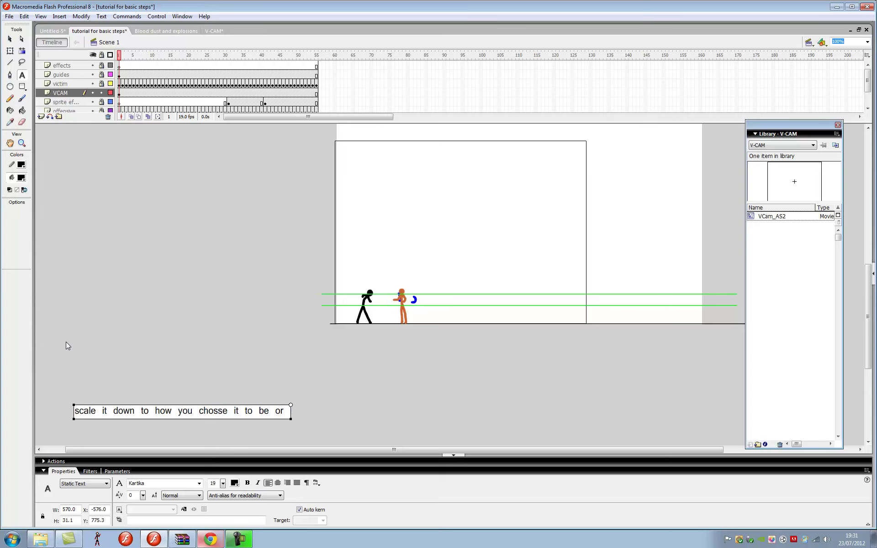
pyautogui.press('BackSpace')
pyautogui.press('BackSpace')
pyautogui.press('BackSpace')
pyautogui.press('BackSpace')
pyautogui.press('BackSpace')
pyautogui.press('BackSpace')
pyautogui.press('BackSpace')
pyautogui.press('BackSpace')
pyautogui.press('BackSpace')
pyautogui.press('BackSpace')
pyautogui.press('BackSpace')
pyautogui.press('BackSpace')
pyautogui.press('BackSpace')
pyautogui.press('BackSpace')
pyautogui.press('BackSpace')
pyautogui.press('BackSpace')
pyautogui.press('BackSpace')
pyautogui.press('BackSpace')
pyautogui.press('BackSpace')
pyautogui.press('BackSpace')
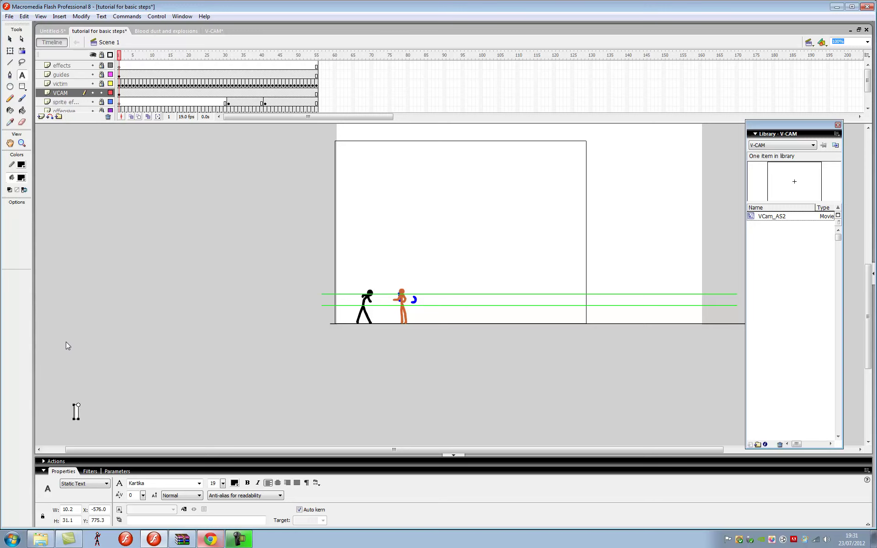
pyautogui.press('Escape')
# Step: Scale the camera frame down to about 242 by 196 pixels and position it around the two fighters on the ground line
pyautogui.click(11, 50)
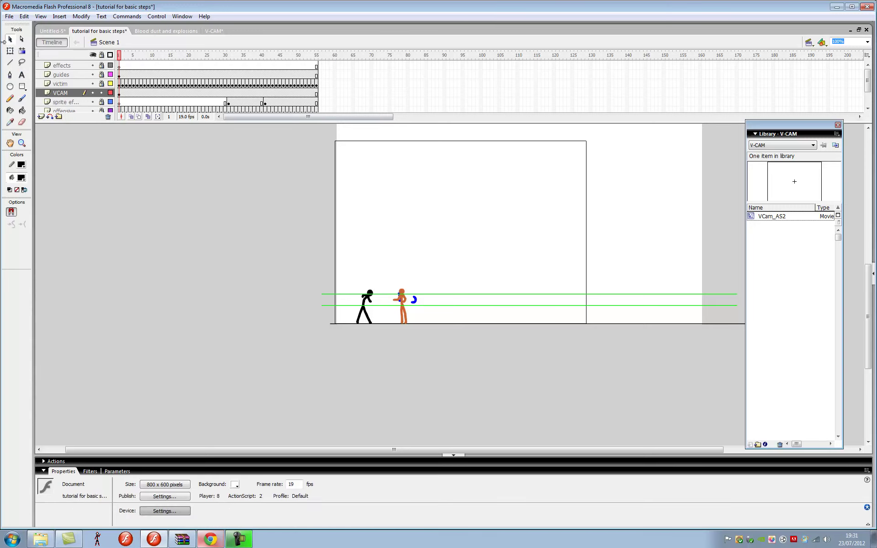
pyautogui.click(515, 233)
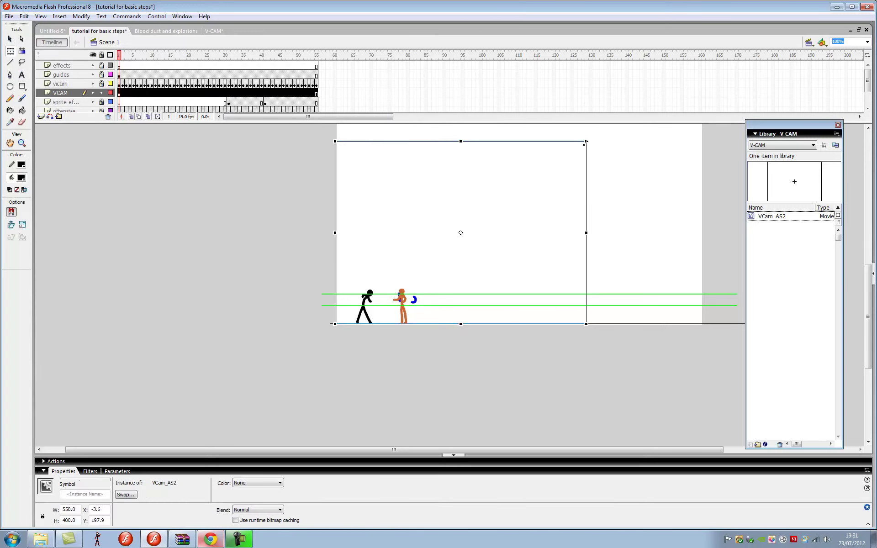
pyautogui.moveTo(585, 143); pyautogui.dragTo(511, 188)
pyautogui.click(10, 39)
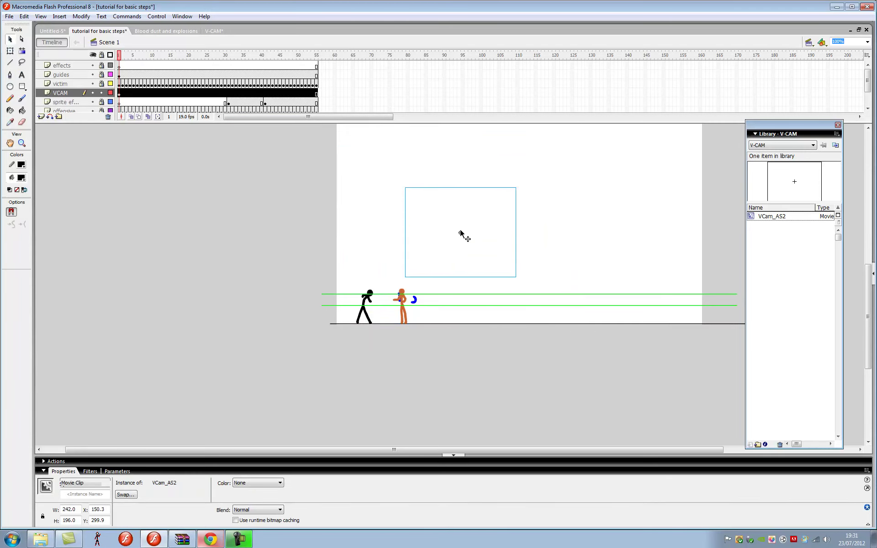
pyautogui.moveTo(460, 234); pyautogui.dragTo(391, 280)
pyautogui.click(497, 268)
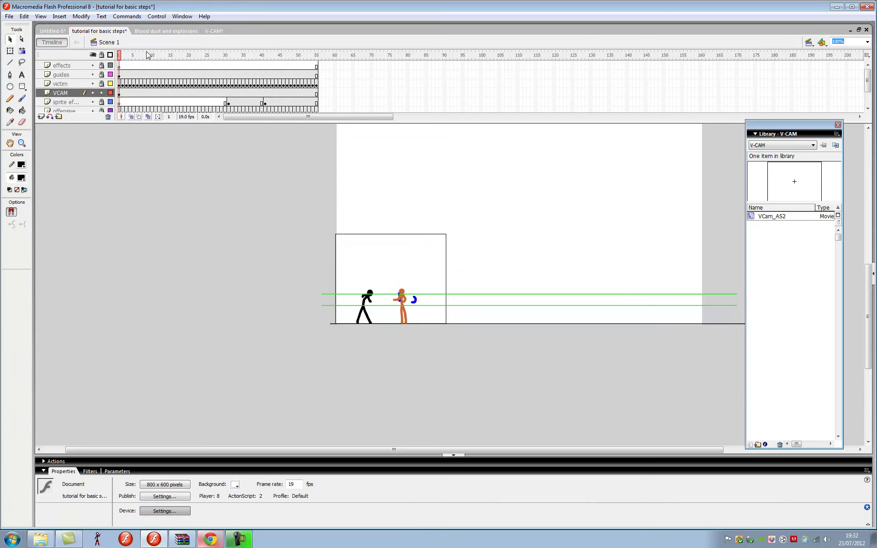
# Step: Add a new layer directly above the VCAM layer and name it "MMP text"
pyautogui.click(119, 55)
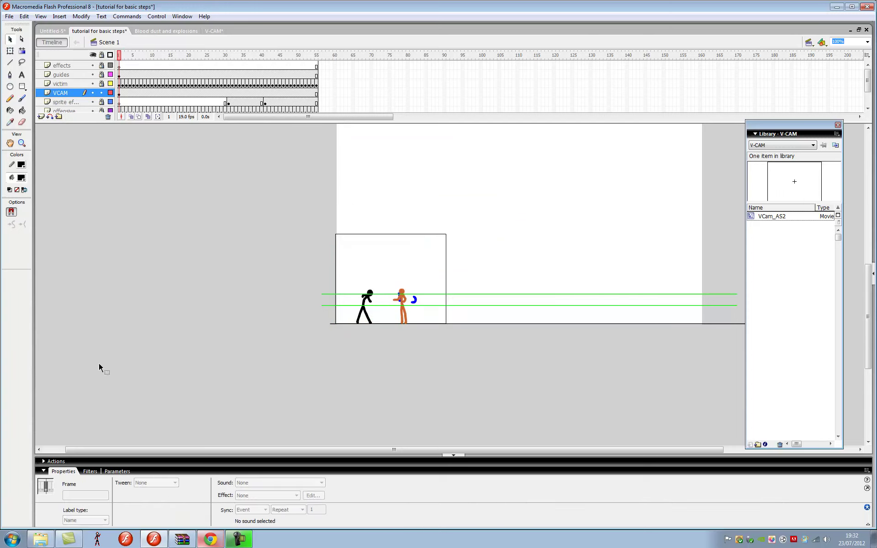
pyautogui.click(41, 116)
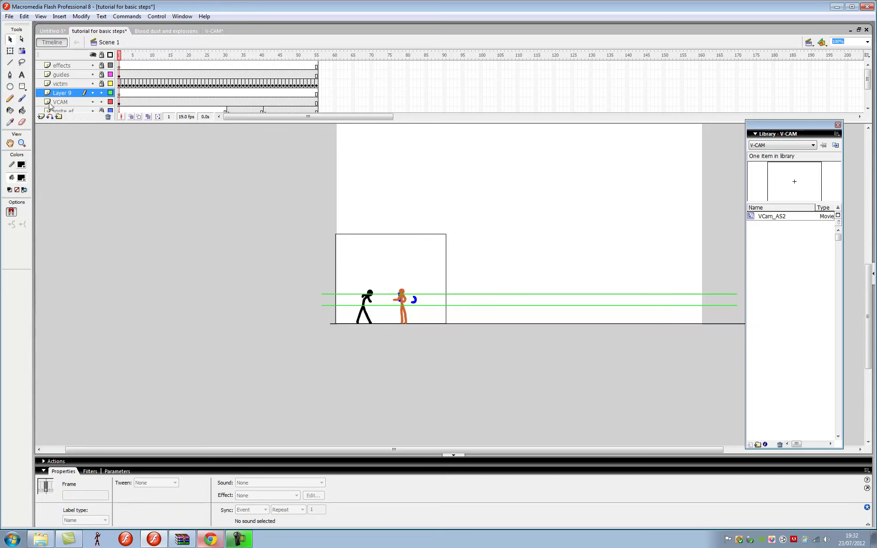
pyautogui.doubleClick(64, 93)
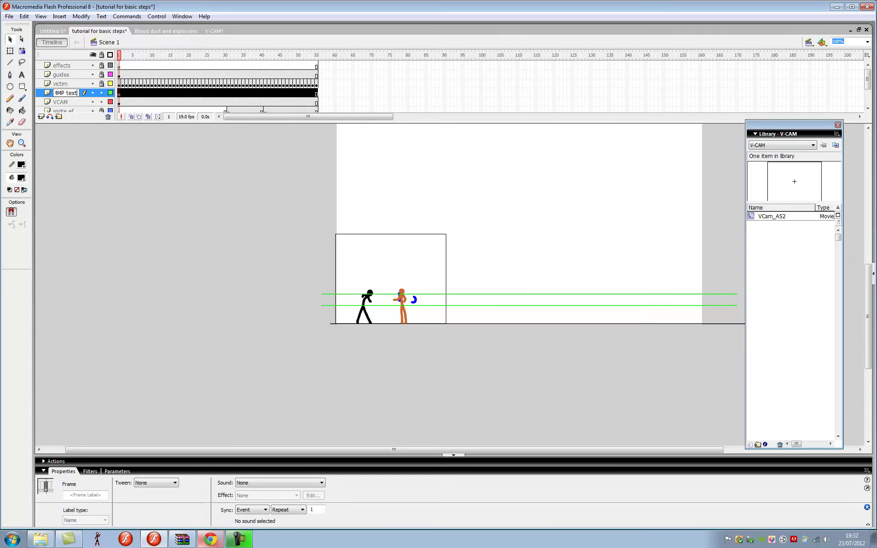
pyautogui.click(114, 128)
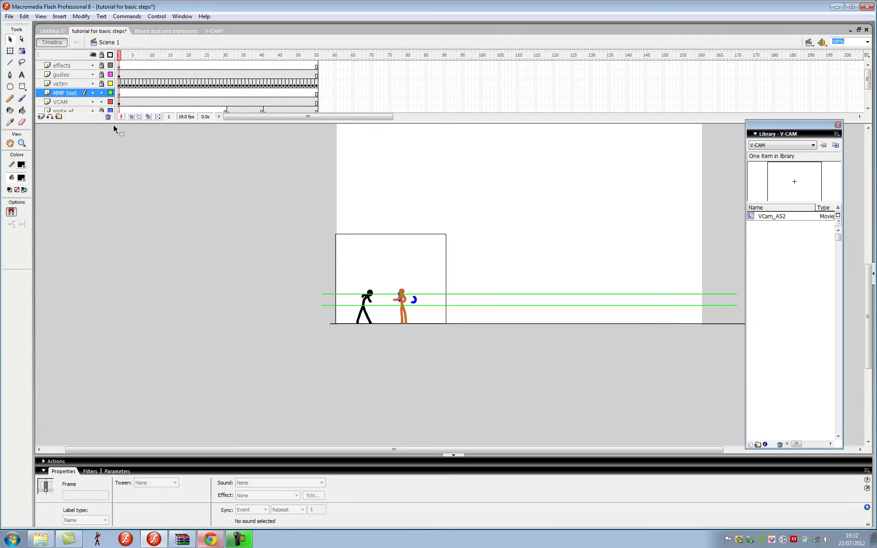
# Step: Write the note "and if you want to add a logo to it then you can speed up no" below the stage and erase it
pyautogui.click(22, 75)
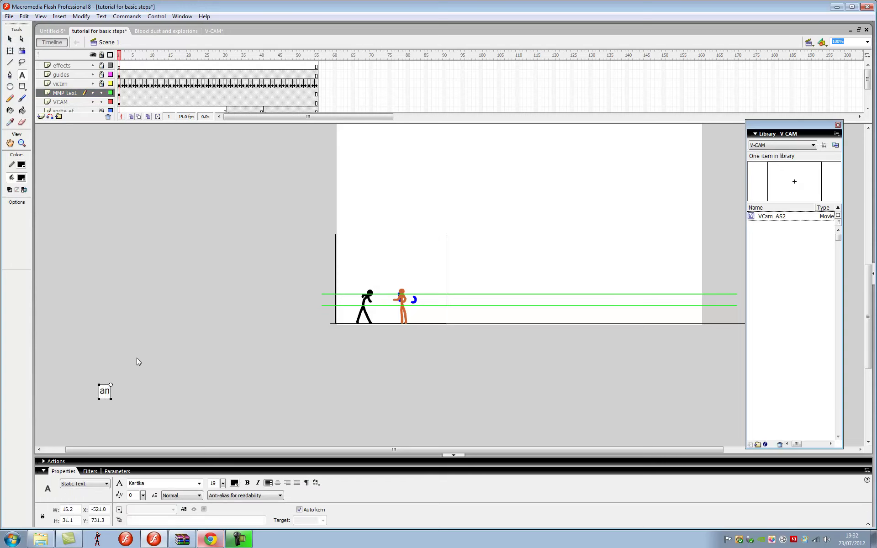
pyautogui.write('you want to')
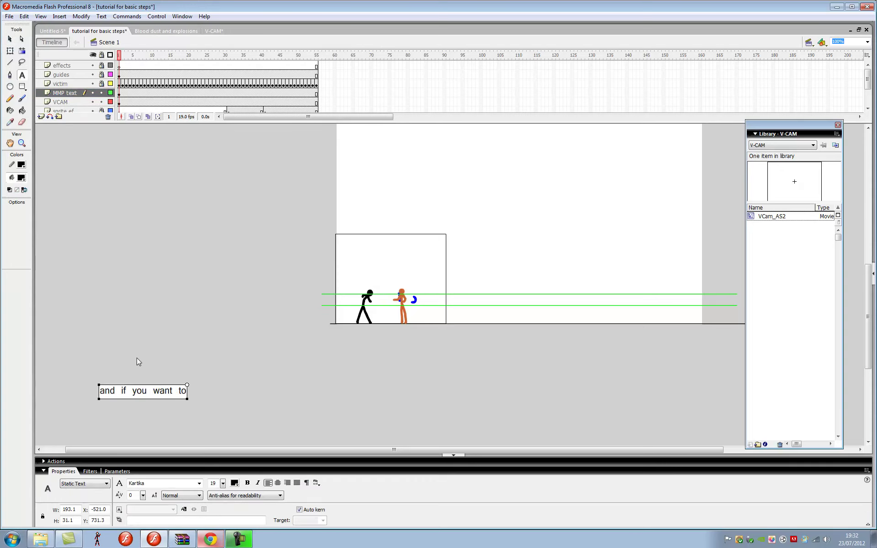
pyautogui.write(' add a logo ')
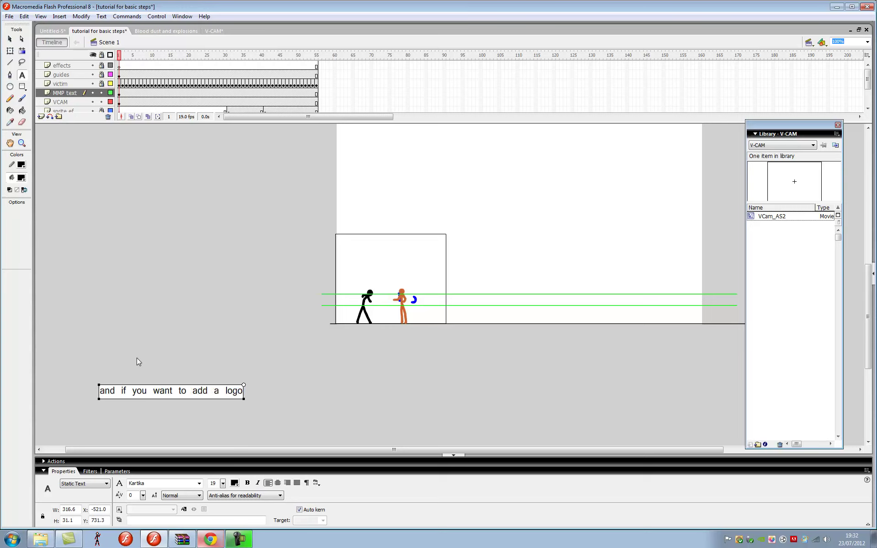
pyautogui.write('to it then you can')
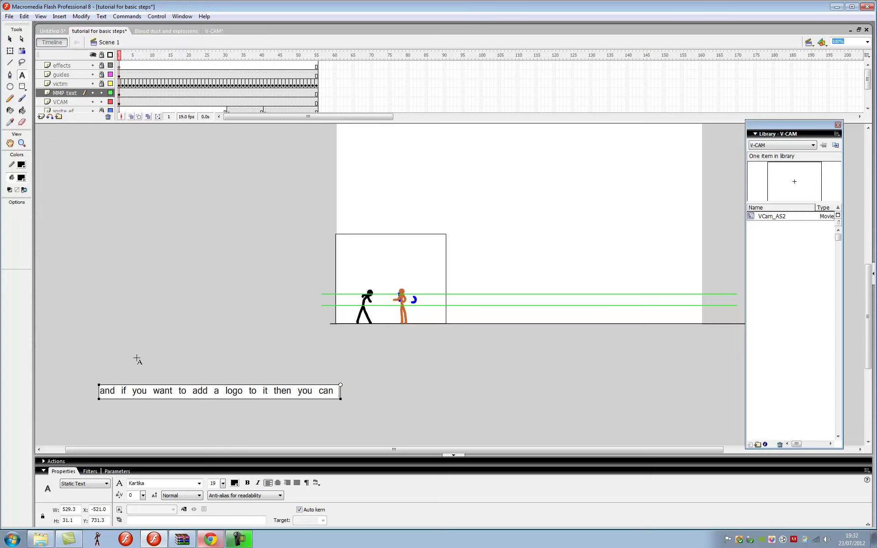
pyautogui.write(' speed up now')
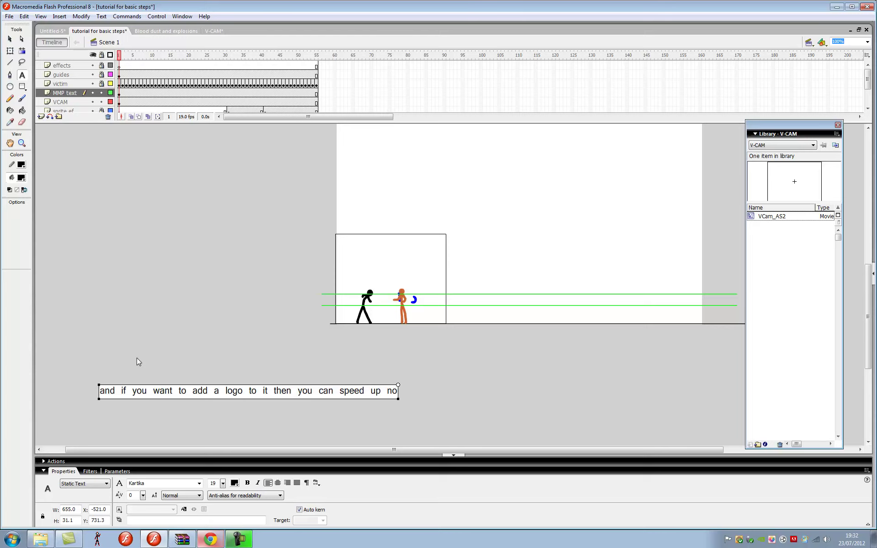
pyautogui.moveTo(397, 391); pyautogui.dragTo(49, 371)
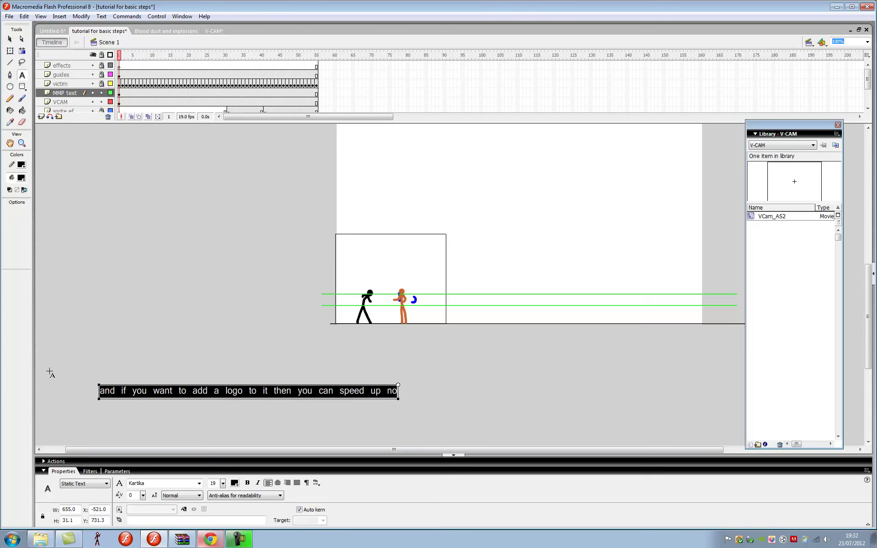
pyautogui.press('BackSpace')
# Step: Write the text "MMP" in the Jokerman font on the stage above the camera frame
pyautogui.scroll(3, 477, 242)
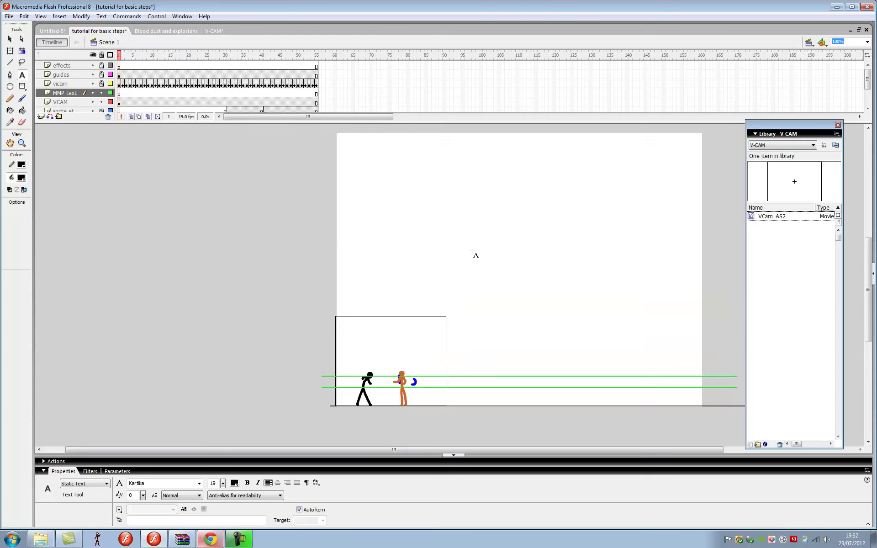
pyautogui.click(399, 235)
pyautogui.click(200, 484)
pyautogui.click(169, 470)
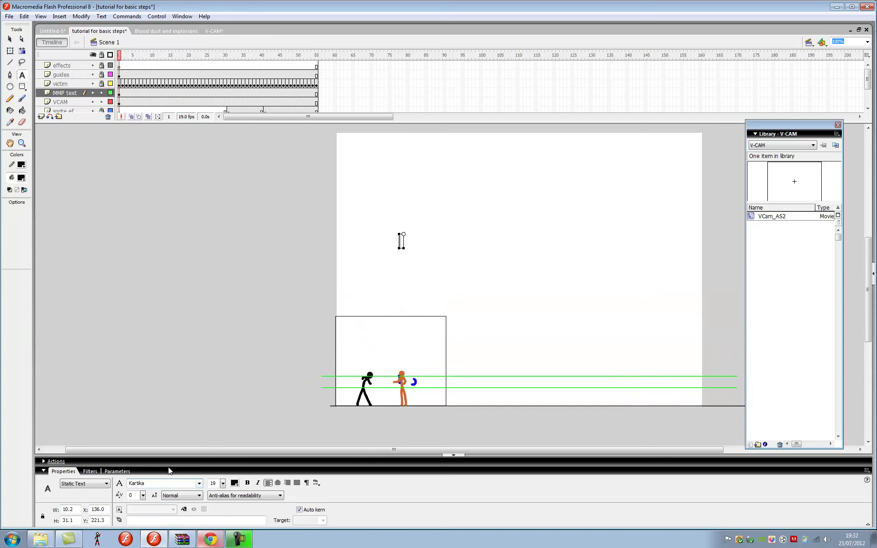
pyautogui.click(198, 485)
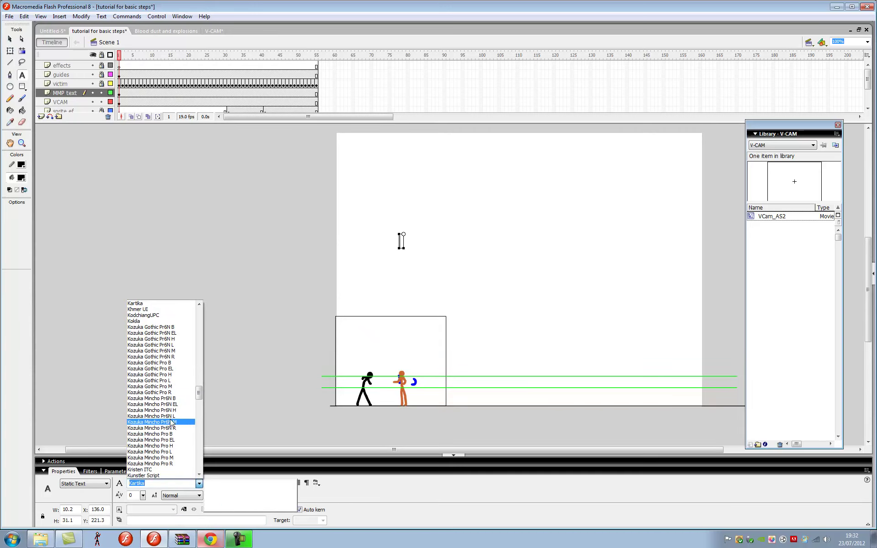
pyautogui.scroll(5, 165, 363)
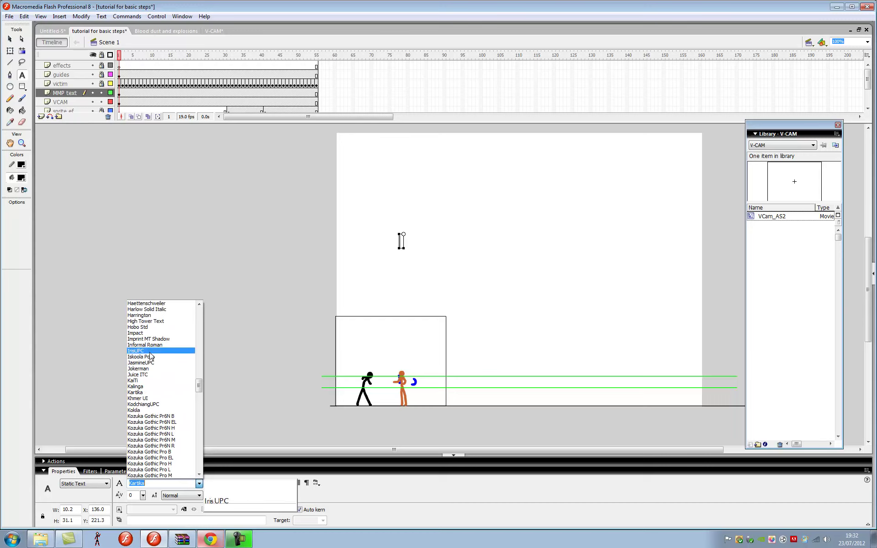
pyautogui.scroll(3, 150, 369)
pyautogui.click(151, 417)
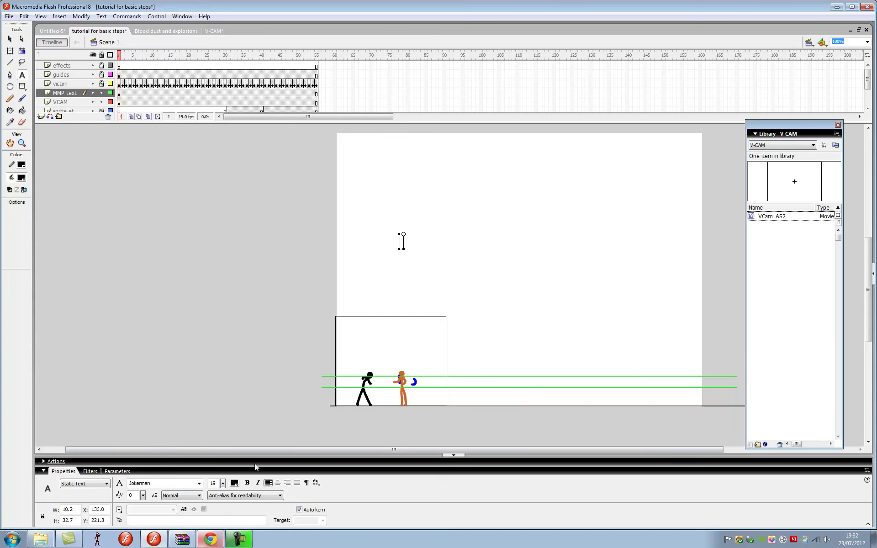
pyautogui.write('MMP')
# Step: Convert the MMP text into a movie clip symbol named "MMP" and show the library of the "tutorial for basic steps" document
pyautogui.moveTo(422, 247); pyautogui.dragTo(389, 247)
pyautogui.rightClick(411, 238)
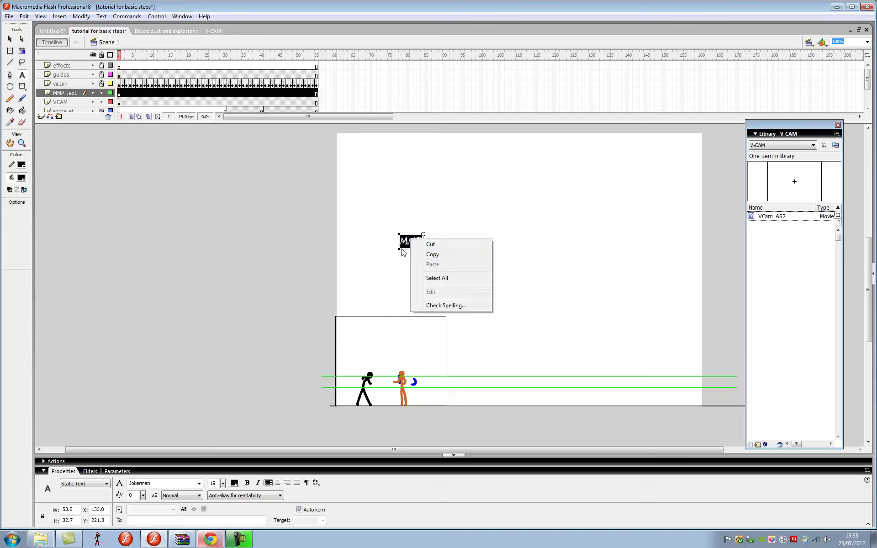
pyautogui.rightClick(400, 243)
pyautogui.click(9, 39)
pyautogui.click(543, 251)
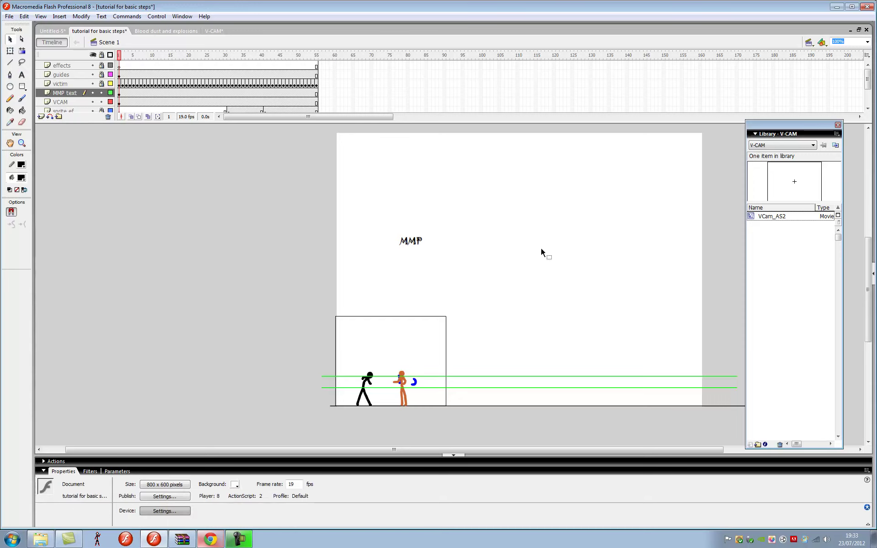
pyautogui.click(411, 241)
pyautogui.rightClick(407, 240)
pyautogui.click(450, 360)
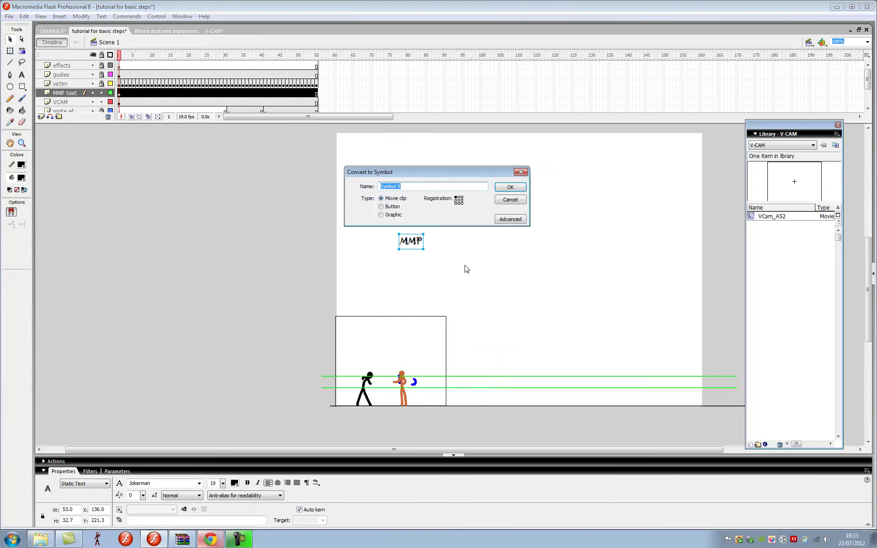
pyautogui.write('MMP')
pyautogui.press('Return')
pyautogui.click(784, 146)
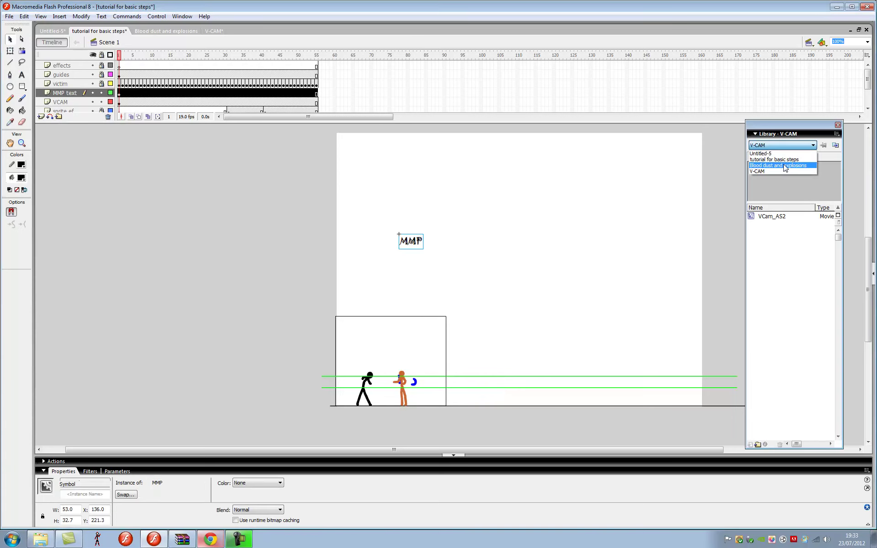
pyautogui.click(776, 165)
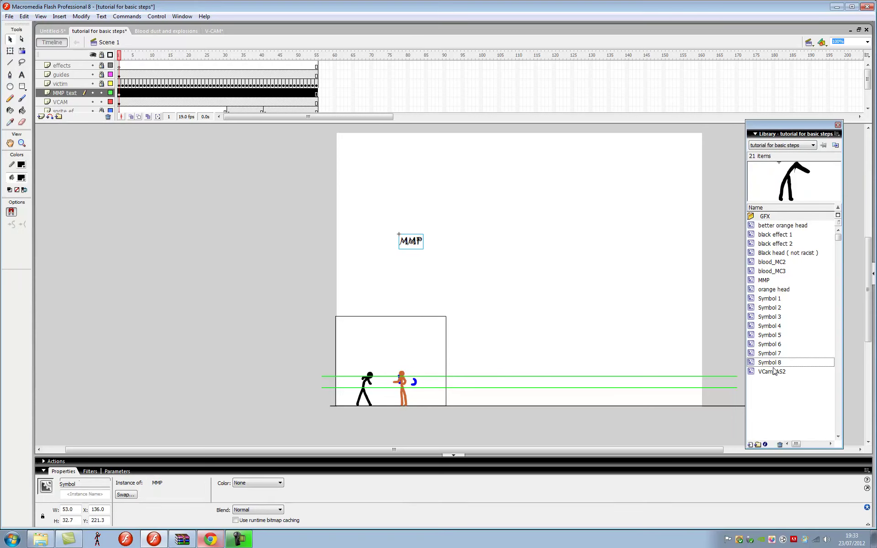
# Step: Apply a Glow filter with blur 4, strength 1000% and Knockout to the MMP symbol
pyautogui.click(90, 471)
pyautogui.click(43, 479)
pyautogui.click(68, 436)
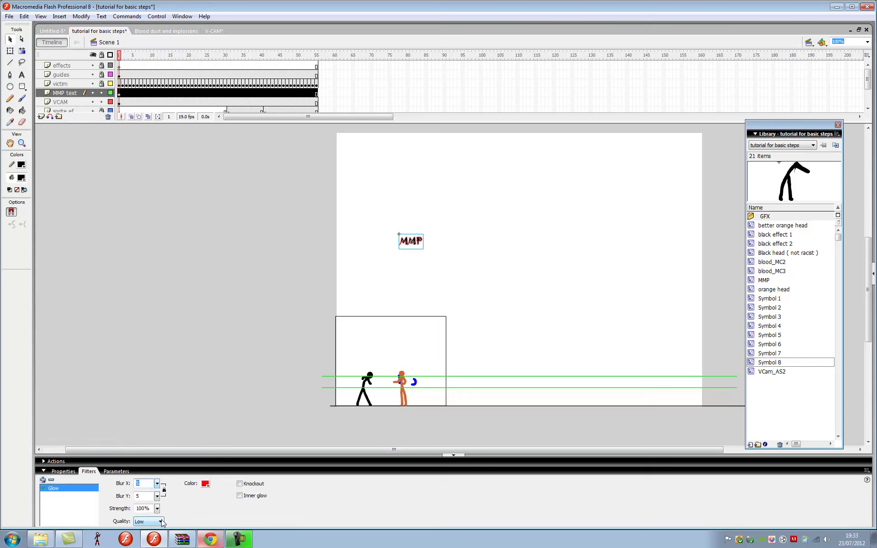
pyautogui.moveTo(156, 508); pyautogui.dragTo(157, 485)
pyautogui.click(239, 483)
# Step: Try different glow colours on the MMP symbol and settle on red
pyautogui.click(205, 483)
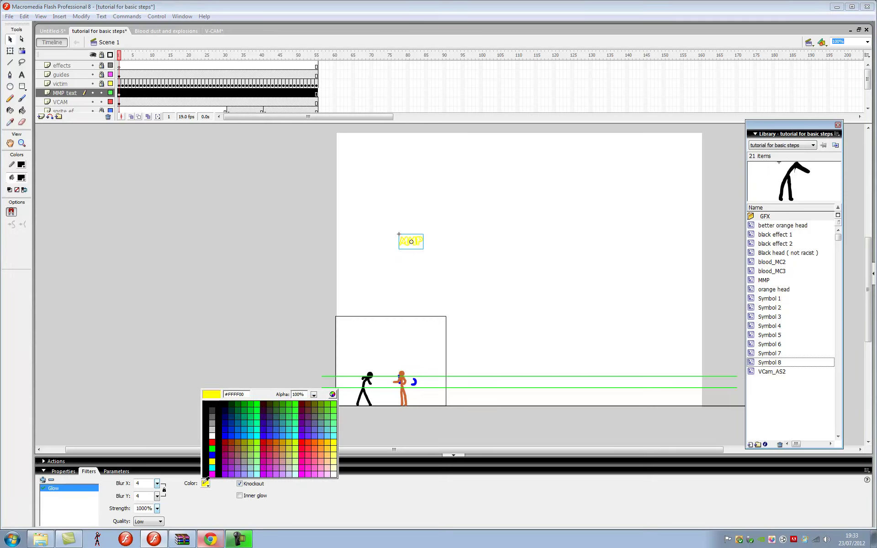
pyautogui.click(212, 437)
pyautogui.click(205, 483)
pyautogui.click(212, 416)
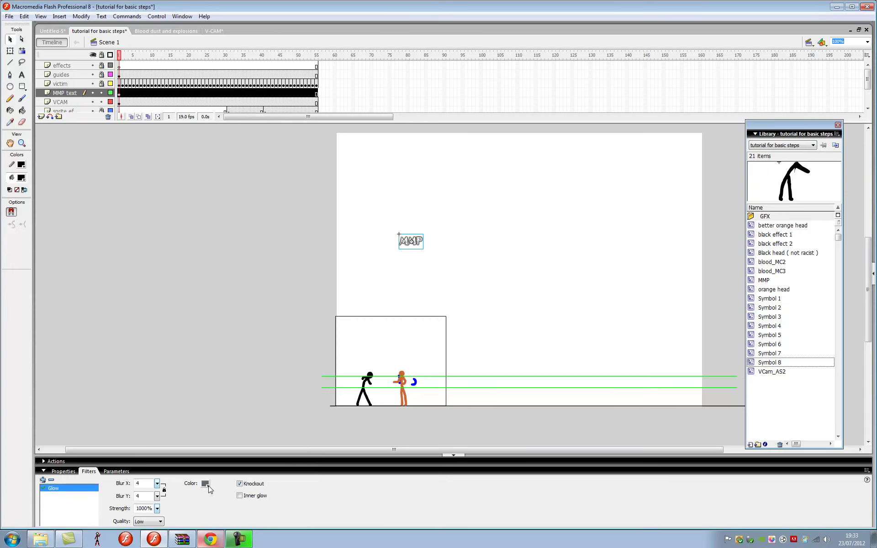
pyautogui.click(205, 483)
pyautogui.click(212, 442)
# Step: Enlarge the MMP logo to about 87 by 59 pixels and fit it into the upper-right corner of the camera frame
pyautogui.press('q')
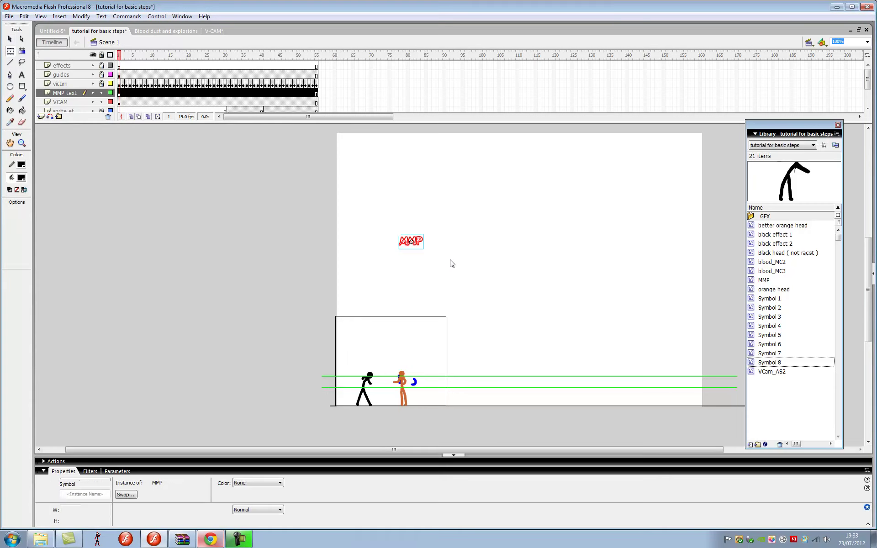
pyautogui.moveTo(430, 256); pyautogui.dragTo(425, 334)
pyautogui.press('v')
pyautogui.click(471, 315)
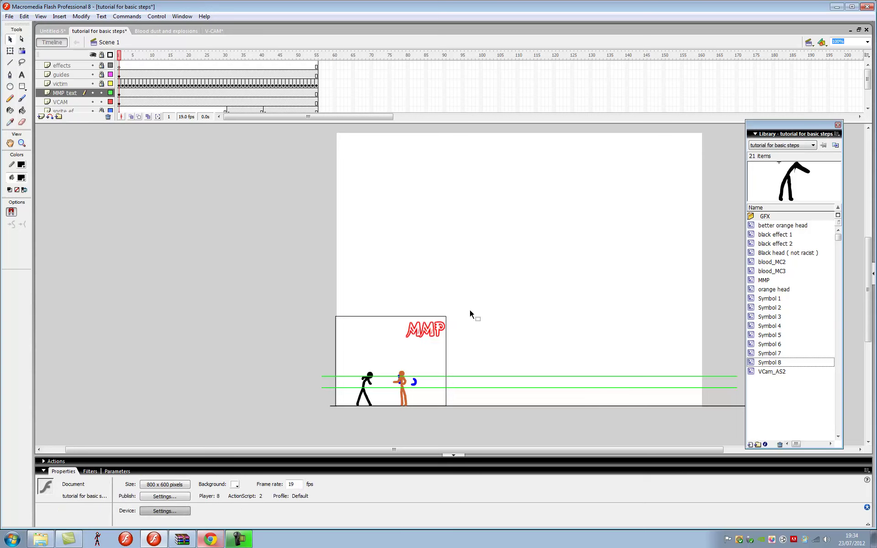
# Step: Keyframe the VCAM layer on every frame up to frame 15 and shift the camera frame and MMP logo slightly right with the fighters
pyautogui.click(118, 102)
pyautogui.click(464, 341)
pyautogui.press('Return')
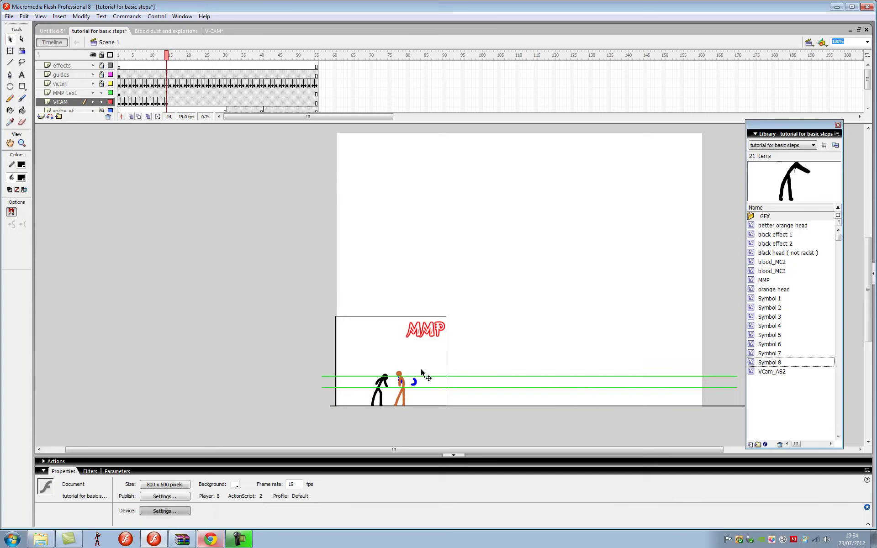
pyautogui.click(420, 352)
pyautogui.click(424, 335)
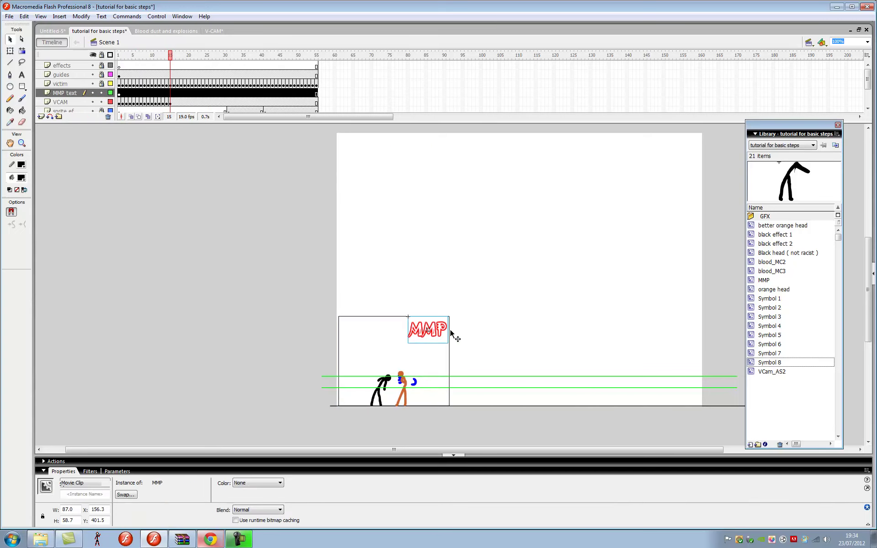
# Step: Keyframe the MMP text layer from frame 15 to 56, moving the logo right with the camera frame, and test the movie
pyautogui.press('Return')
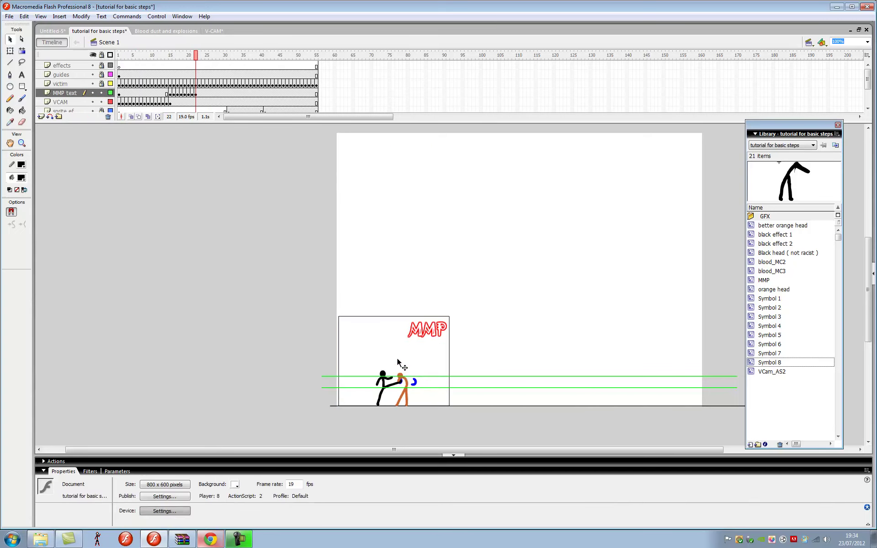
pyautogui.click(397, 357)
pyautogui.click(445, 343)
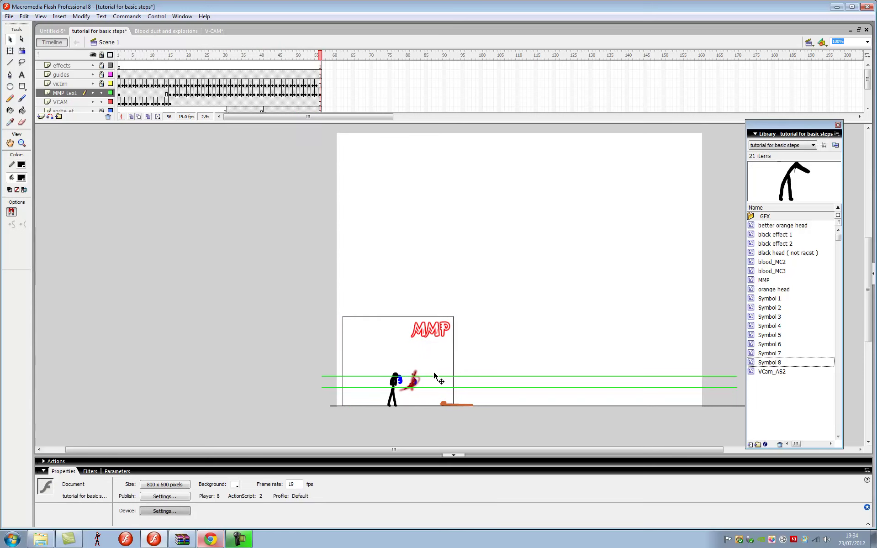
pyautogui.hotkey('ctrl', 'Return')
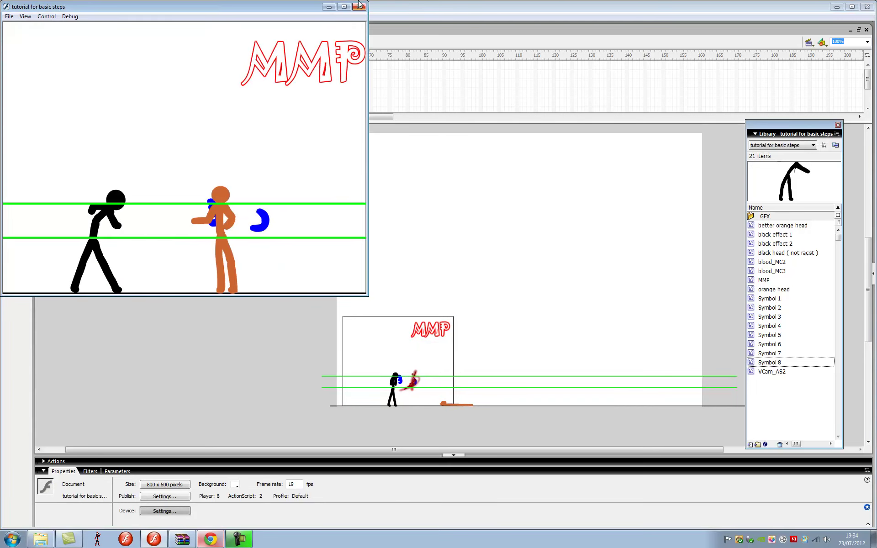
pyautogui.click(360, 6)
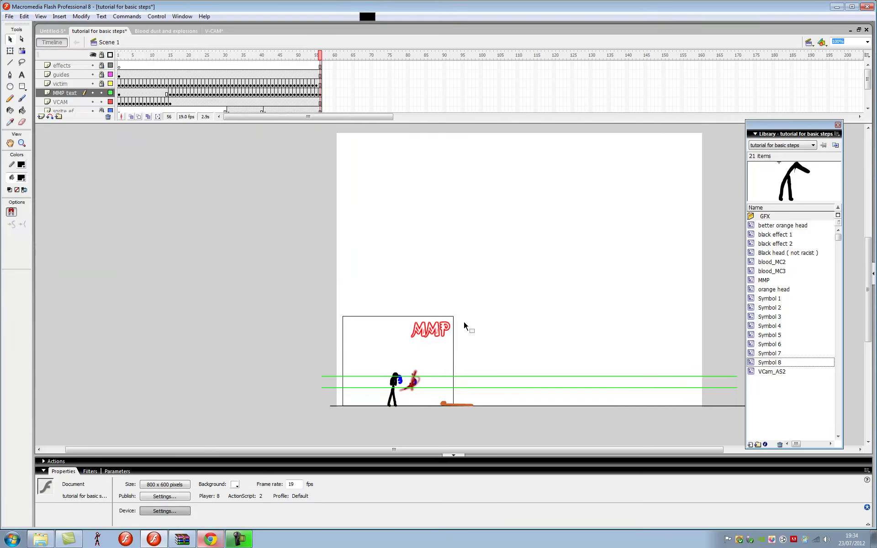
# Step: Step the MMP text layer back from frame 56 to frame 1 with onion skinning to check the logo against the camera frame
pyautogui.click(76, 96)
pyautogui.press(',')
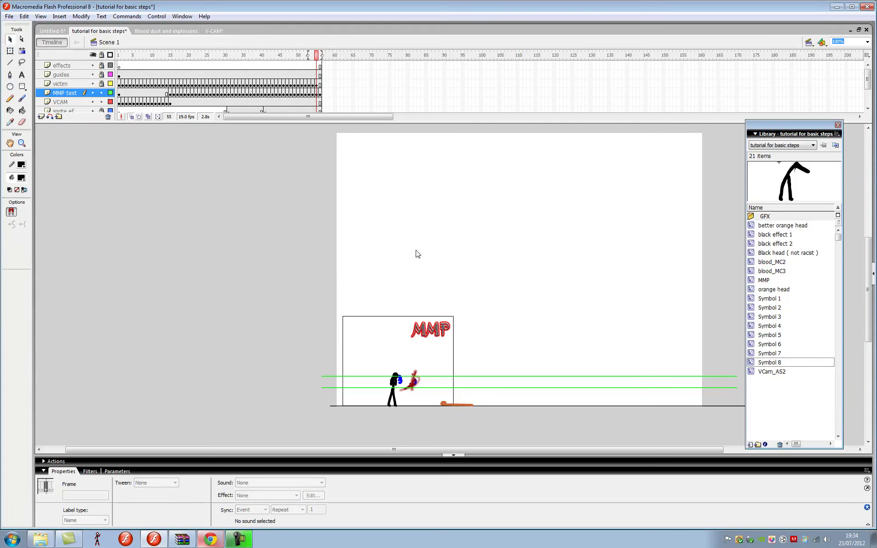
pyautogui.press(',')
pyautogui.press(',')
pyautogui.press(',')
pyautogui.press(',')
pyautogui.press(',')
pyautogui.press(',')
pyautogui.press(',')
pyautogui.press(',')
pyautogui.press(',')
pyautogui.press(',')
pyautogui.press(',')
pyautogui.press(',')
pyautogui.press(',')
pyautogui.press(',')
pyautogui.press(',')
pyautogui.press(',')
pyautogui.press(',')
pyautogui.press(',')
pyautogui.press(',')
pyautogui.press(',')
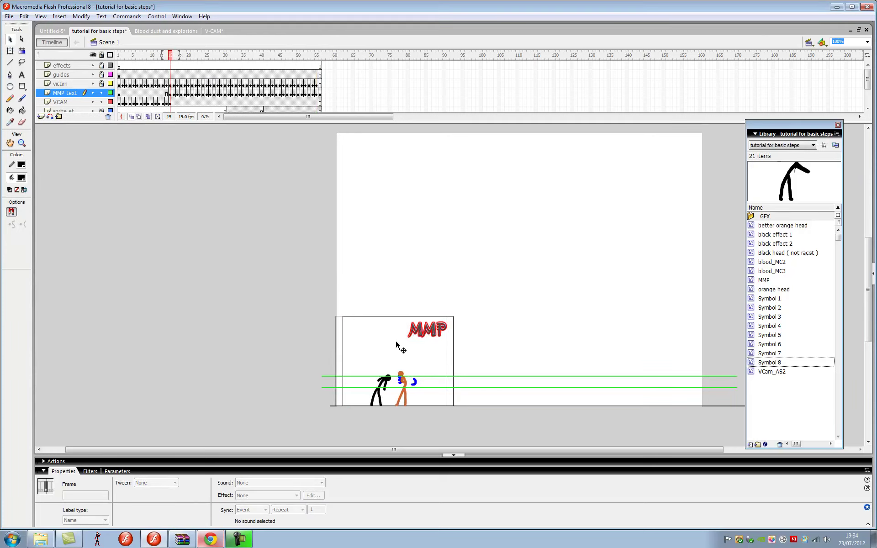
pyautogui.press(',')
pyautogui.press(',')
pyautogui.press(',')
pyautogui.press(',')
pyautogui.press(',')
pyautogui.press(',')
pyautogui.press(',')
pyautogui.press(',')
pyautogui.press(',')
pyautogui.press(',')
pyautogui.press(',')
pyautogui.press(',')
pyautogui.press(',')
pyautogui.press(',')
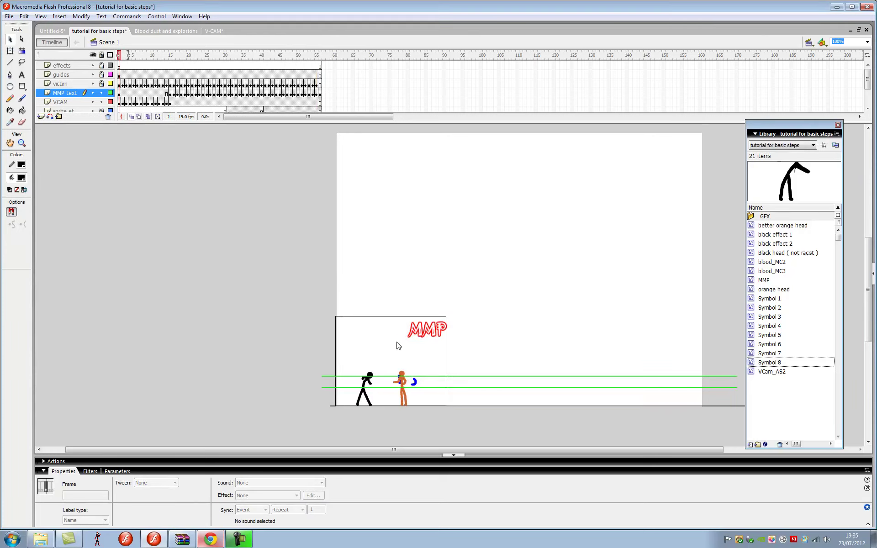
# Step: Step forward to frame 18 on the MMP text layer, comparing the logo's position with the camera frame
pyautogui.press('.')
pyautogui.press('.')
pyautogui.press('.')
pyautogui.press('.')
pyautogui.press('.')
pyautogui.press('.')
pyautogui.press('.')
pyautogui.press('.')
pyautogui.press('.')
pyautogui.press('.')
pyautogui.press('.')
pyautogui.press('.')
pyautogui.press('.')
pyautogui.press('.')
pyautogui.press('.')
pyautogui.press('.')
pyautogui.press('.')
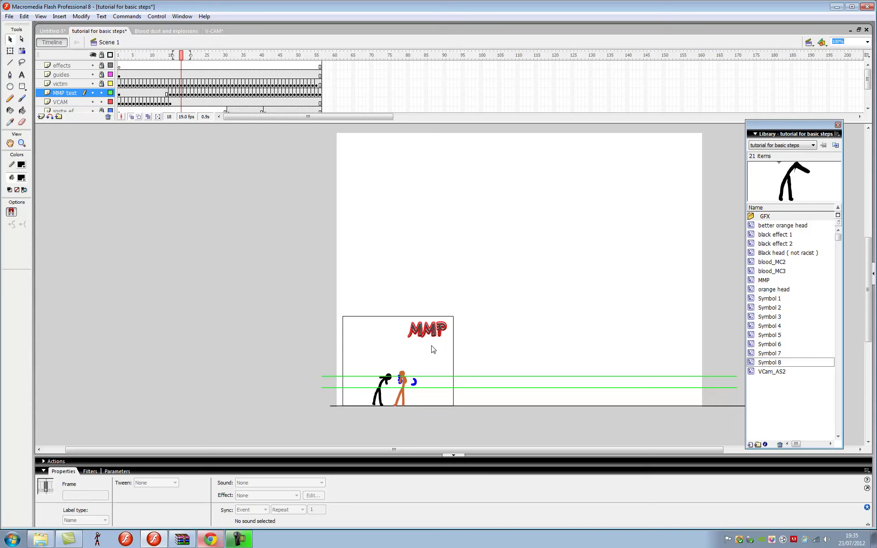
# Step: Shift the MMP logo on frame 21 slightly right to align with the onion-skinned neighbouring frames, and test the movie
pyautogui.press('.')
pyautogui.press('.')
pyautogui.press('.')
pyautogui.click(867, 42)
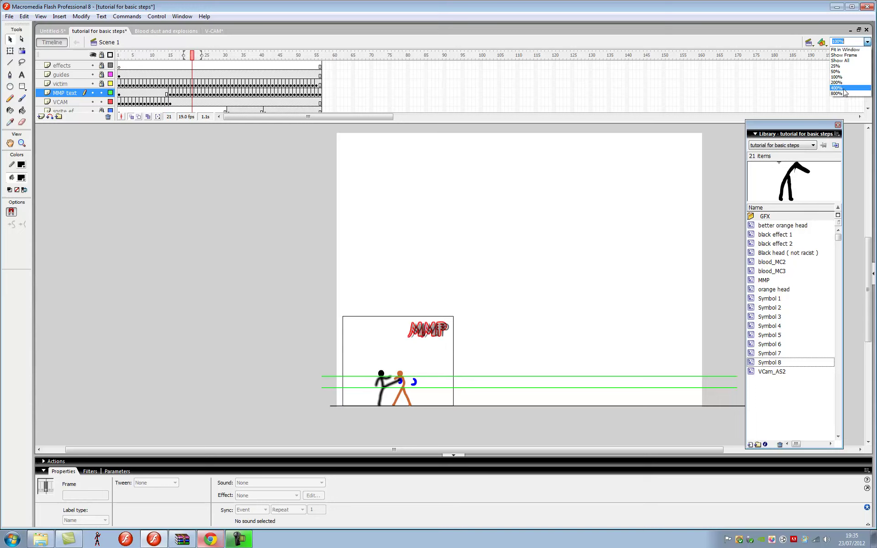
pyautogui.click(836, 94)
pyautogui.moveTo(437, 450); pyautogui.dragTo(375, 450)
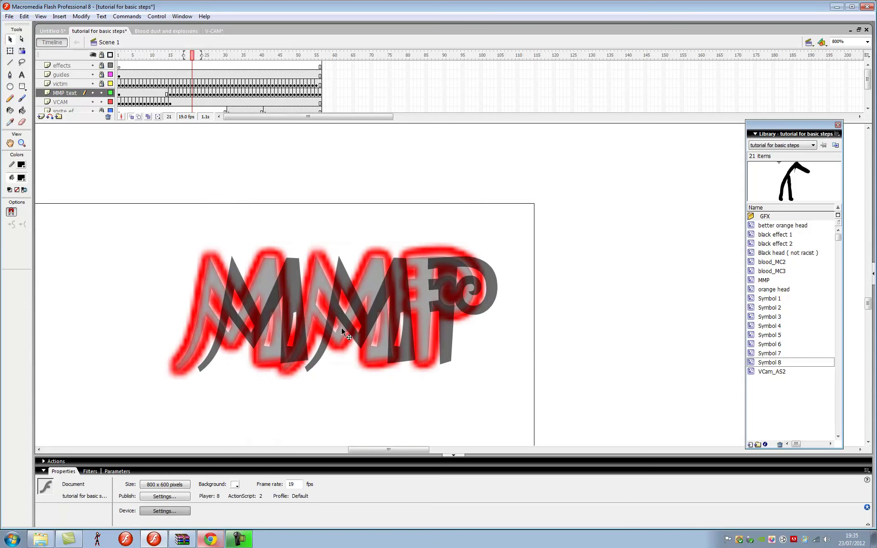
pyautogui.moveTo(345, 306); pyautogui.dragTo(365, 304)
pyautogui.click(618, 308)
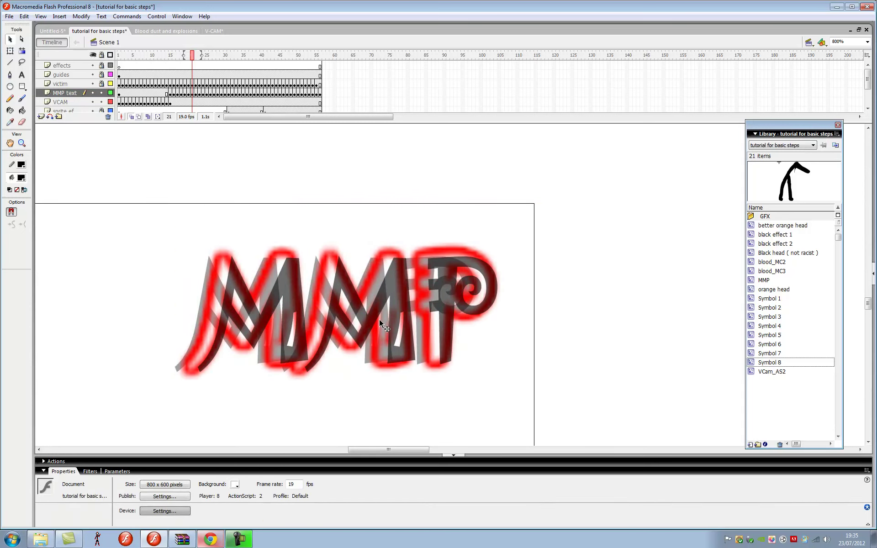
pyautogui.click(379, 319)
pyautogui.click(687, 307)
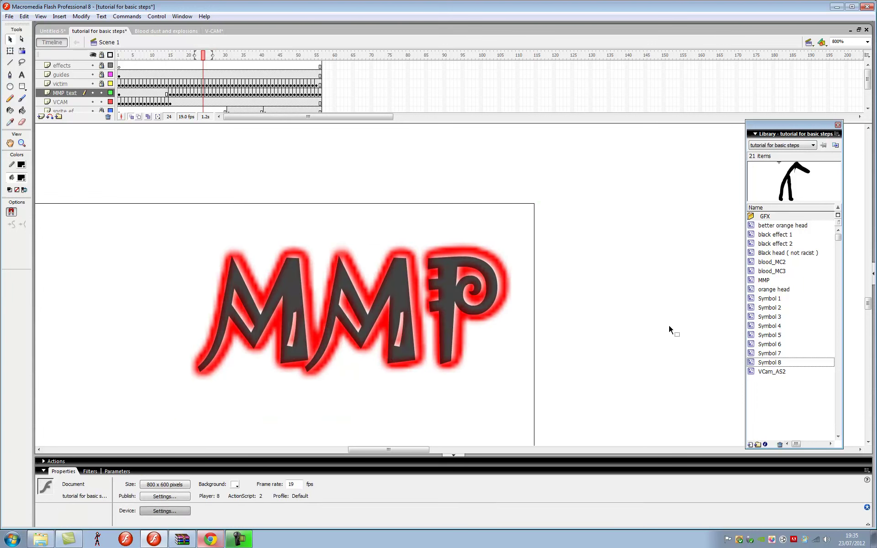
pyautogui.hotkey('ctrl', 'Return')
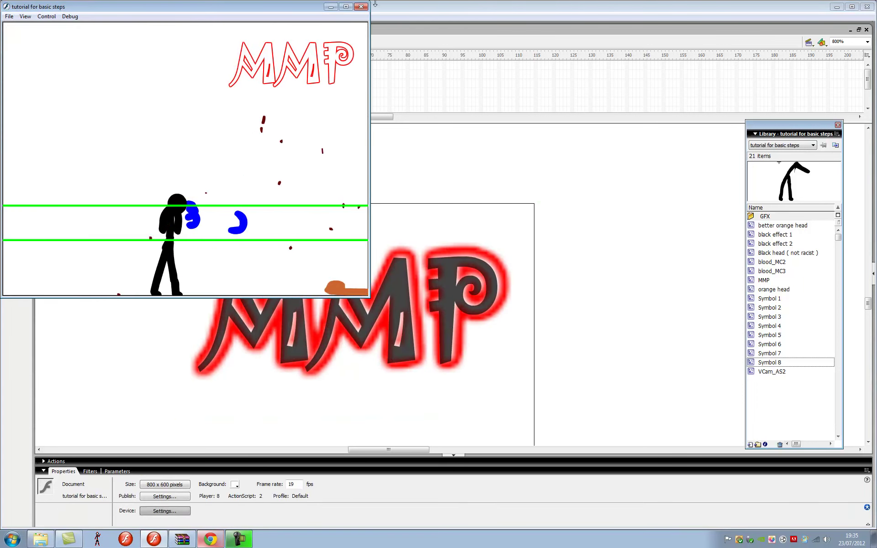
pyautogui.click(361, 6)
# Step: Delete the MMP text layer and create a new empty layer named "MMP text" above VCAM
pyautogui.click(60, 92)
pyautogui.rightClick(64, 93)
pyautogui.click(97, 141)
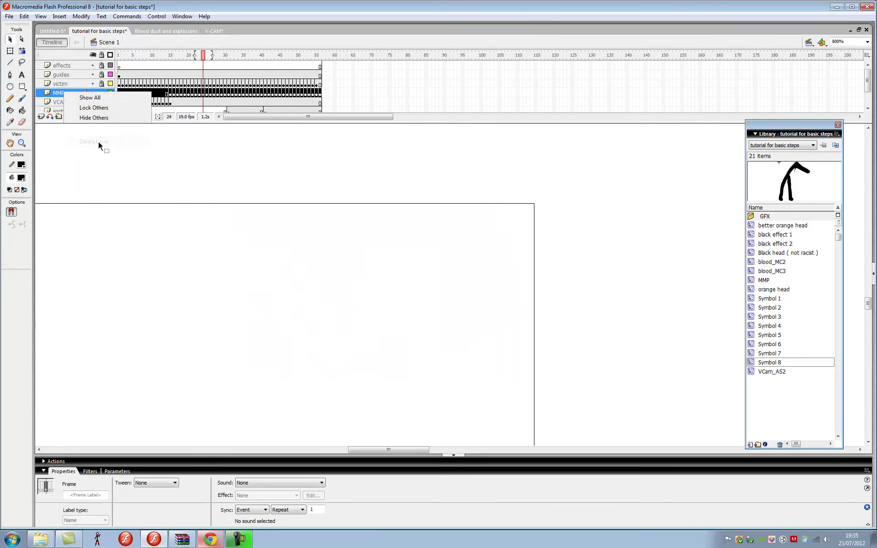
pyautogui.click(41, 117)
pyautogui.click(103, 186)
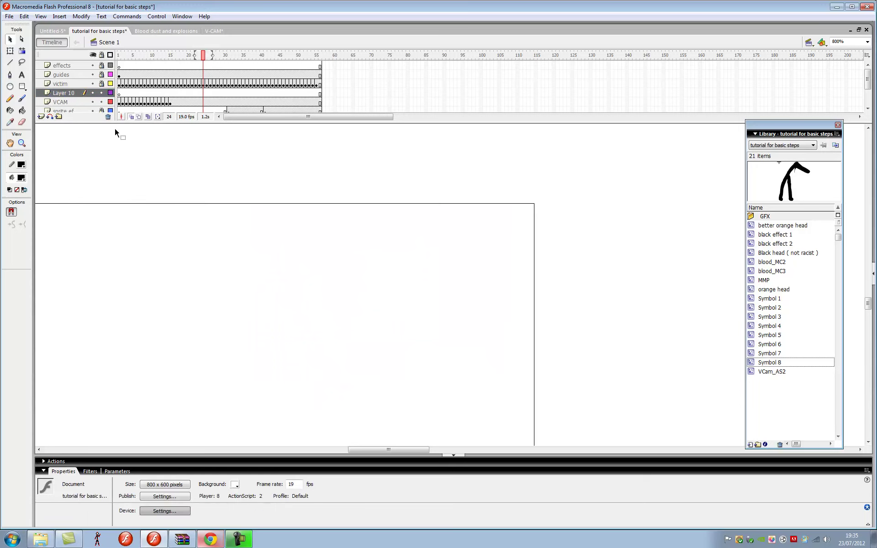
pyautogui.doubleClick(70, 92)
pyautogui.write('MMP')
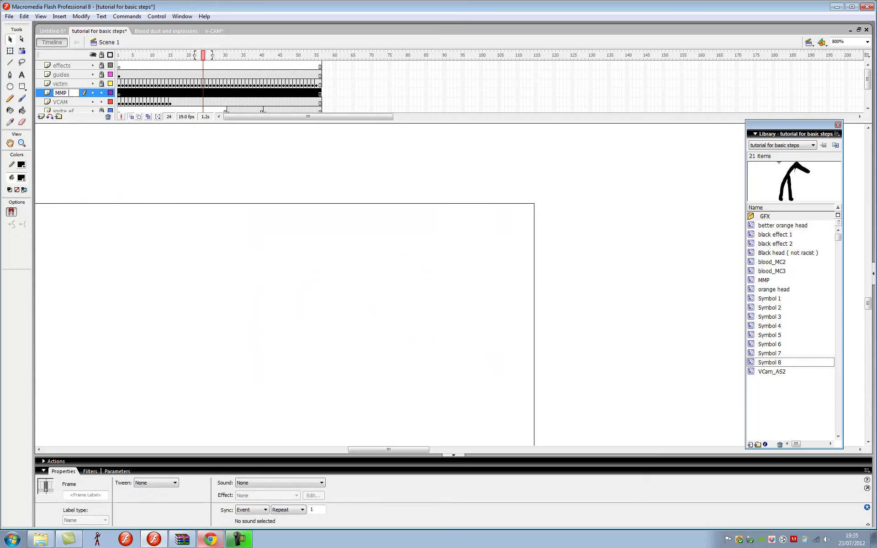
pyautogui.write(' text')
pyautogui.click(71, 155)
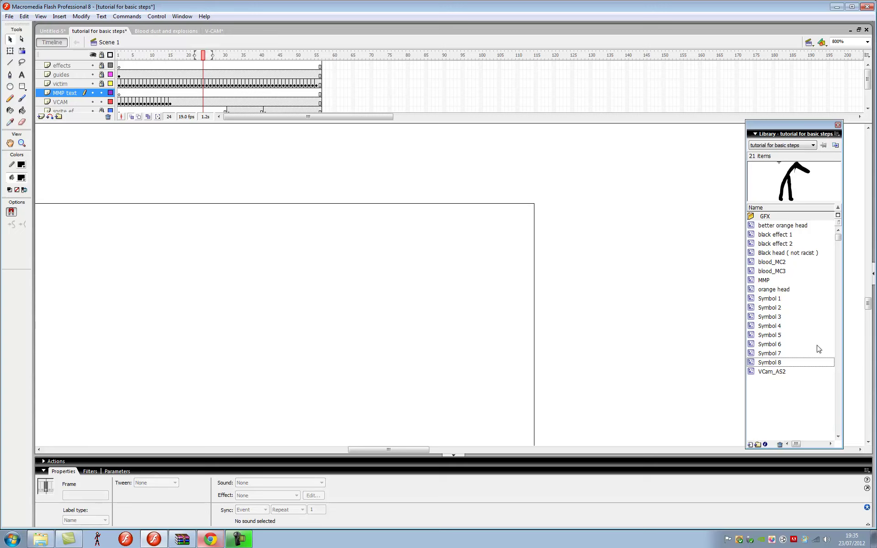
# Step: Place the MMP symbol in the camera frame's upper-right corner and give it a red knockout Glow at 1000% strength
pyautogui.moveTo(782, 279); pyautogui.dragTo(436, 269)
pyautogui.click(89, 471)
pyautogui.click(43, 479)
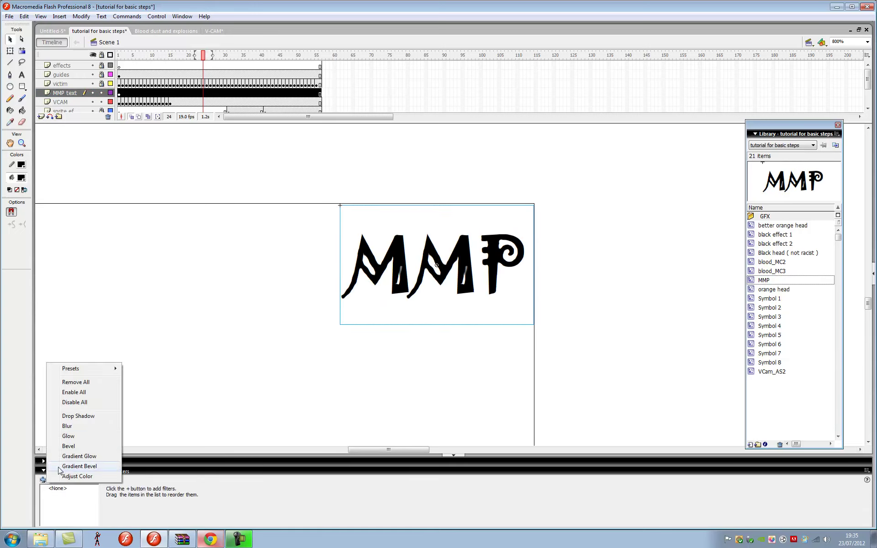
pyautogui.click(68, 436)
pyautogui.moveTo(157, 508); pyautogui.dragTo(157, 475)
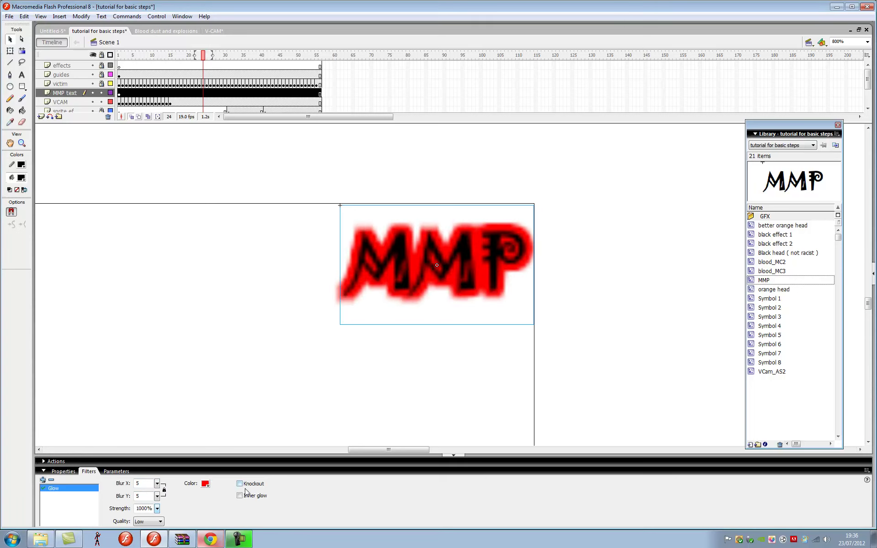
pyautogui.click(240, 483)
pyautogui.click(300, 381)
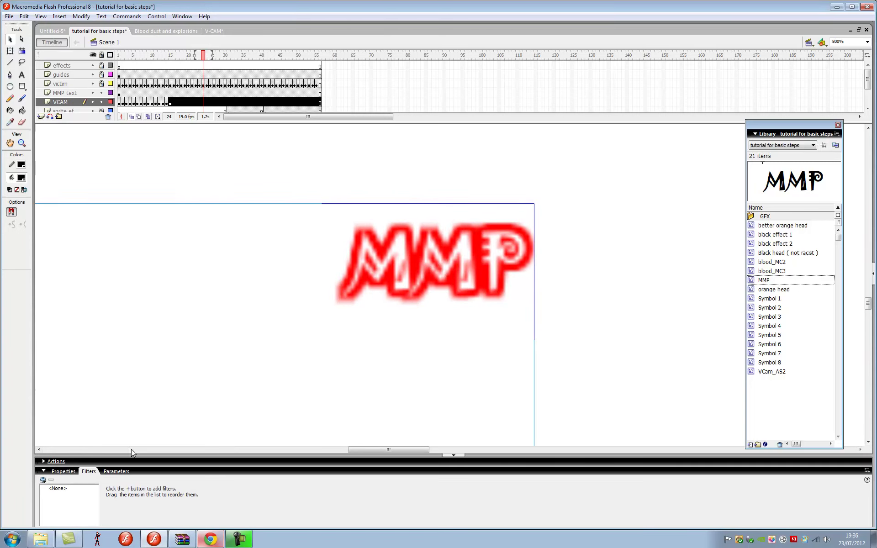
# Step: Adjust the blur of the MMP logo's glow
pyautogui.click(411, 261)
pyautogui.moveTo(157, 485); pyautogui.dragTo(158, 457)
pyautogui.click(313, 413)
pyautogui.moveTo(313, 413); pyautogui.dragTo(313, 374)
# Step: Shift the MMP logo slightly left on frame 1 and play the timeline to compare it with the moving camera frame
pyautogui.click(867, 41)
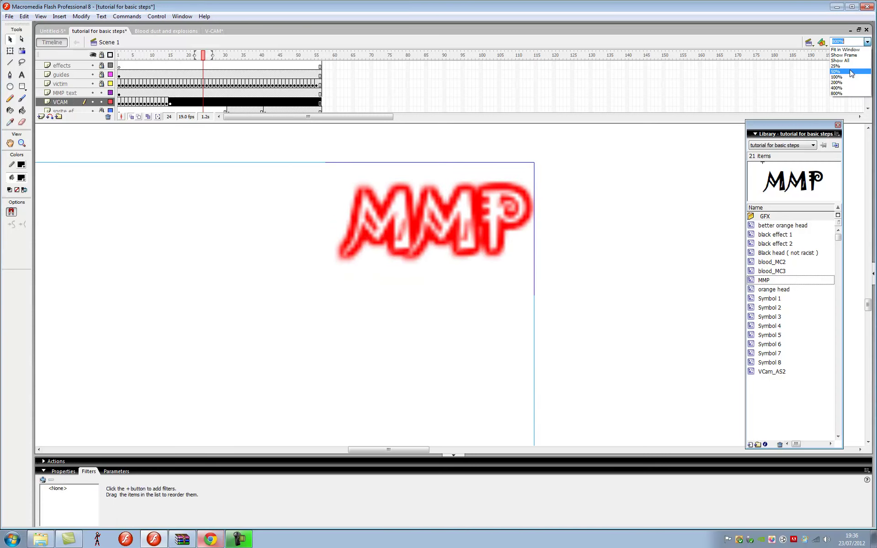
pyautogui.click(844, 77)
pyautogui.press(',')
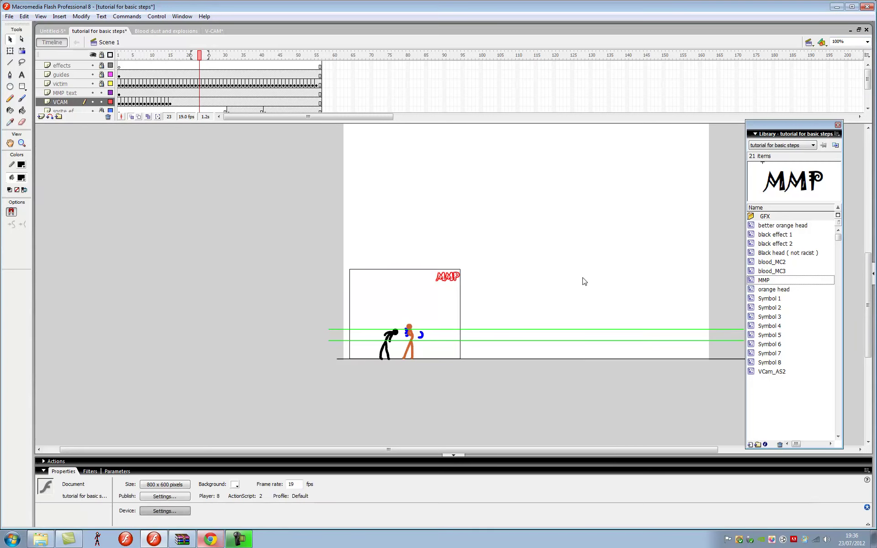
pyautogui.hotkey('ctrl', 'alt', 'r')
pyautogui.click(448, 279)
pyautogui.click(486, 273)
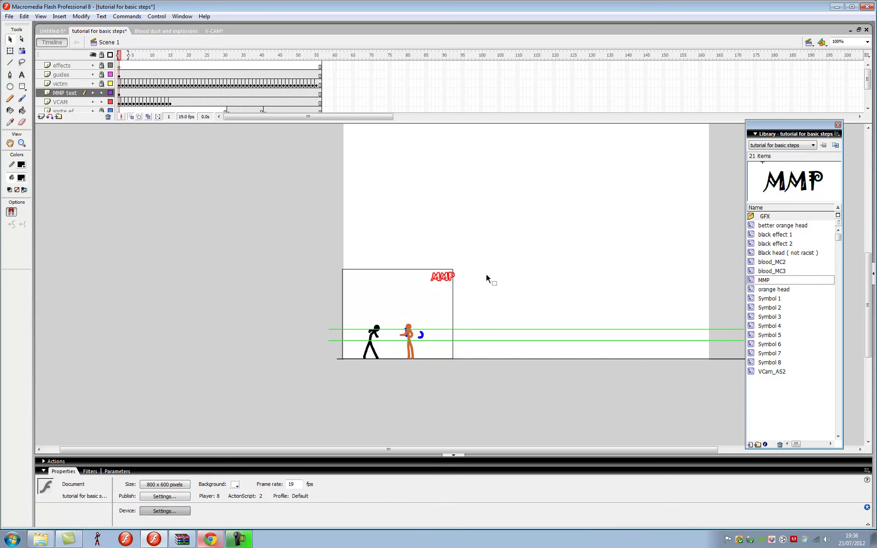
pyautogui.press('Return')
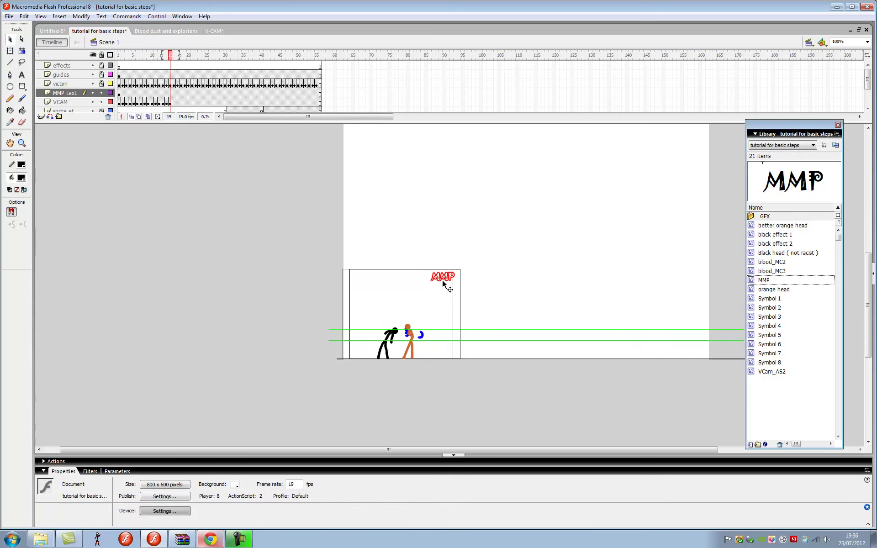
# Step: Move the MMP logo right into the upper-right corner of the shifted camera frame
pyautogui.click(867, 42)
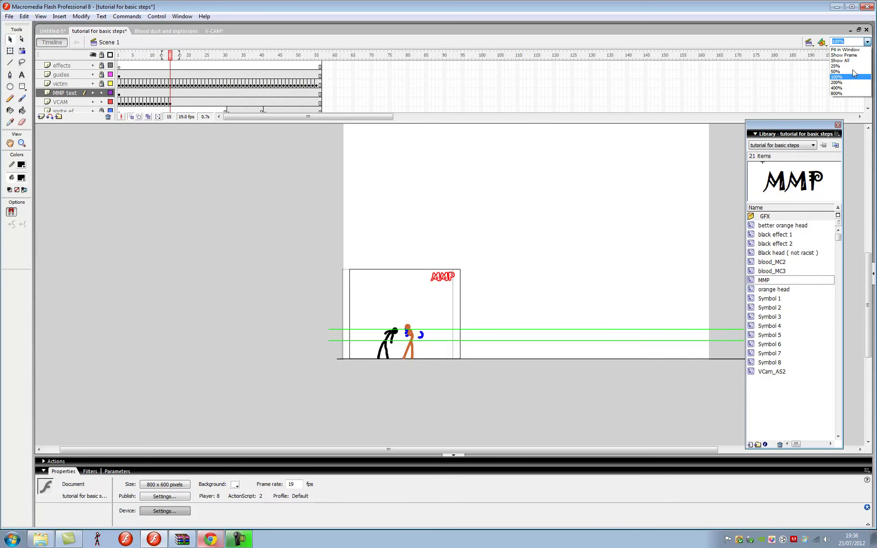
pyautogui.click(849, 95)
pyautogui.click(118, 255)
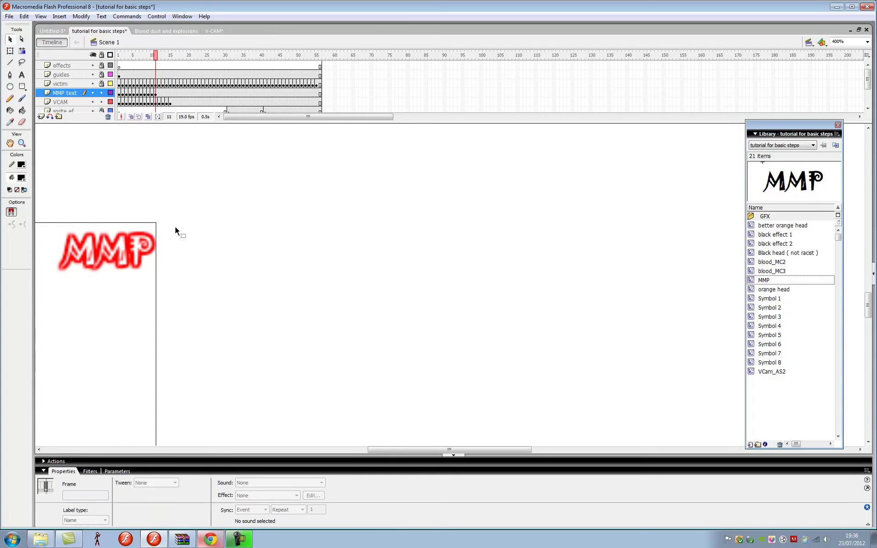
pyautogui.click(121, 251)
pyautogui.moveTo(122, 248); pyautogui.dragTo(150, 250)
pyautogui.click(240, 245)
# Step: Insert a keyframe on every remaining frame of the MMP text layer up to frame 56
pyautogui.press('F6')
pyautogui.press('F6')
pyautogui.press('F6')
pyautogui.press('F6')
pyautogui.press('F6')
pyautogui.press('F6')
pyautogui.press('F6')
pyautogui.press('F6')
pyautogui.press('F6')
pyautogui.press('F6')
pyautogui.press('F6')
pyautogui.press('F6')
pyautogui.press('F6')
pyautogui.press('F6')
pyautogui.press('F6')
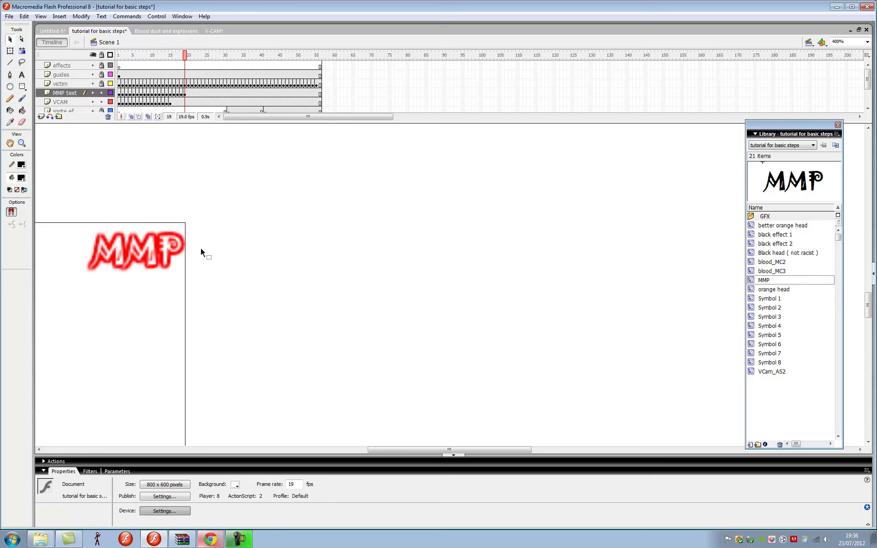
pyautogui.press('F6')
pyautogui.press('F6')
pyautogui.press('F6')
pyautogui.press('F6')
pyautogui.press('F6')
pyautogui.press('F6')
pyautogui.press('F6')
pyautogui.press('F6')
pyautogui.press('F6')
pyautogui.press('F6')
pyautogui.press('F6')
pyautogui.press('F6')
pyautogui.press('F6')
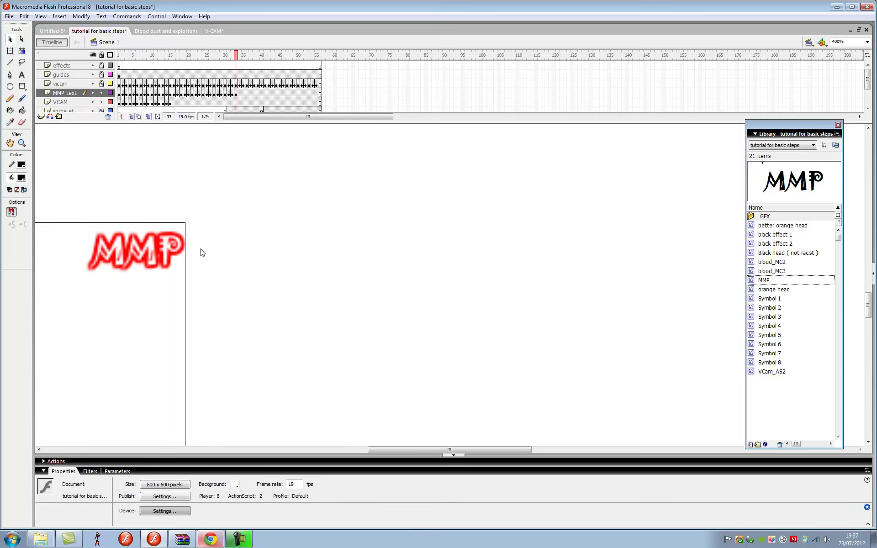
pyautogui.press('F6')
pyautogui.press('F6')
pyautogui.press('F6')
pyautogui.press('F6')
pyautogui.press('F6')
pyautogui.press('F6')
pyautogui.press('F6')
pyautogui.press('F6')
pyautogui.press('F6')
pyautogui.press('F6')
pyautogui.press('F6')
pyautogui.press('F6')
pyautogui.press('F6')
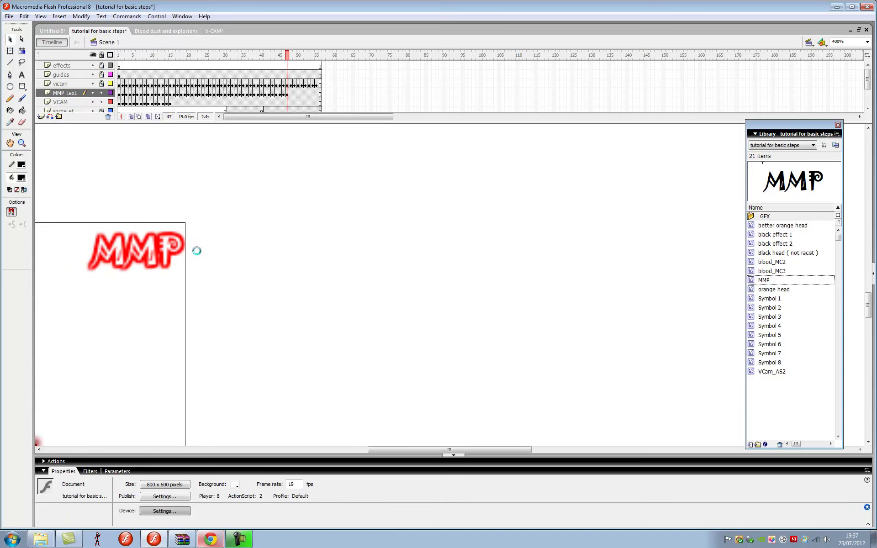
# Step: Test the movie to check the logo against the camera movement, and save the document
pyautogui.hotkey('ctrl', 'Return')
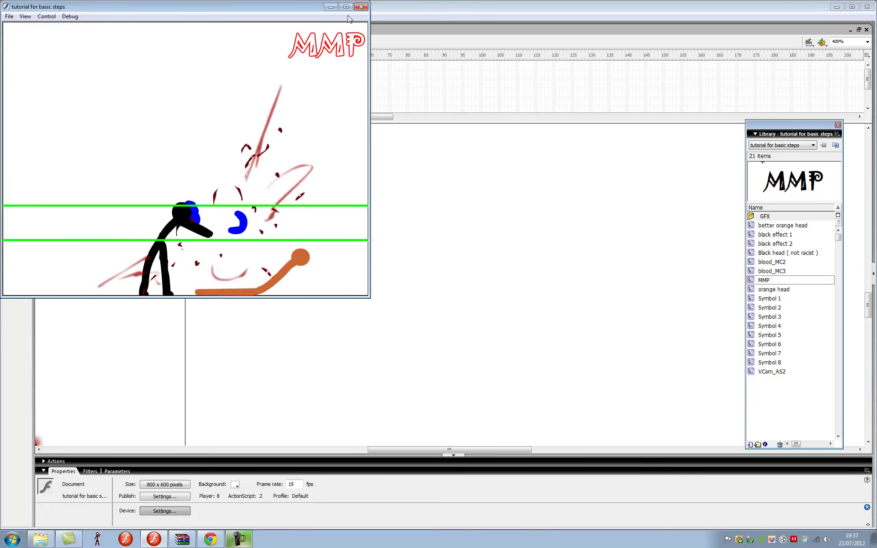
pyautogui.click(361, 7)
pyautogui.click(9, 16)
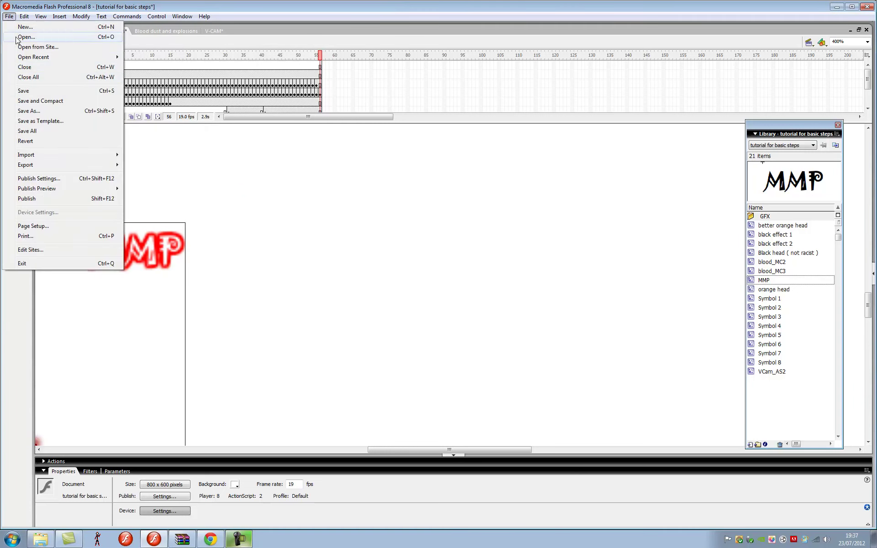
pyautogui.click(23, 91)
# Step: Write the note "alright thats vcam sorted this is how i usally export my videos since exporting them as avi dosnt work for ME :" and clear it
pyautogui.click(867, 42)
pyautogui.click(841, 63)
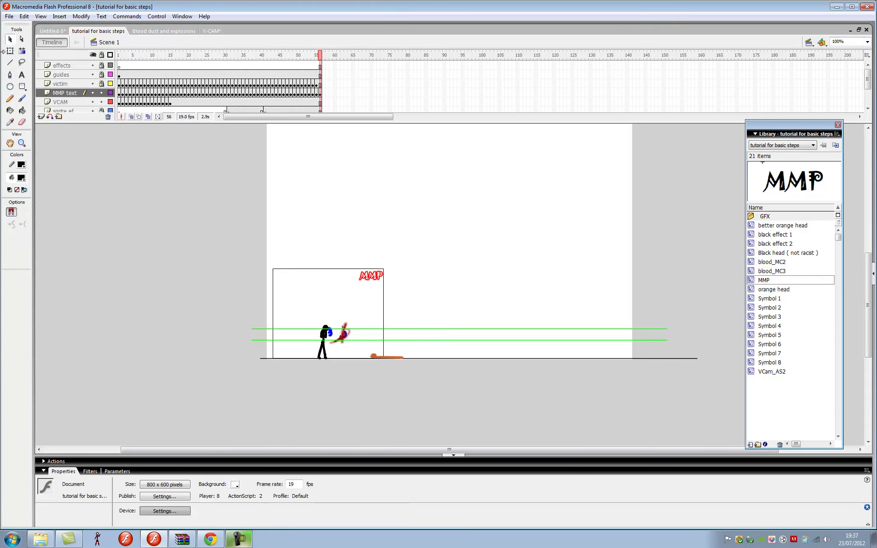
pyautogui.press('t')
pyautogui.click(75, 202)
pyautogui.write('alrig')
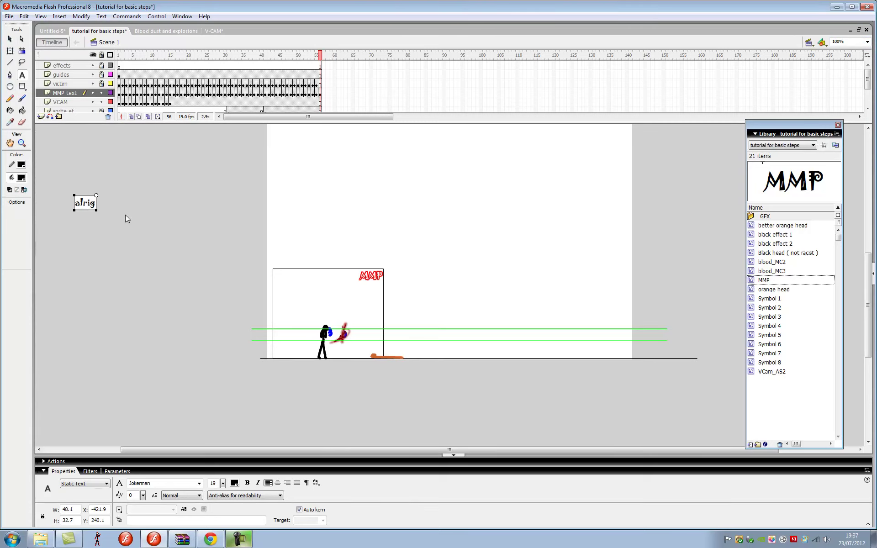
pyautogui.write('ht thats vcam sorted th')
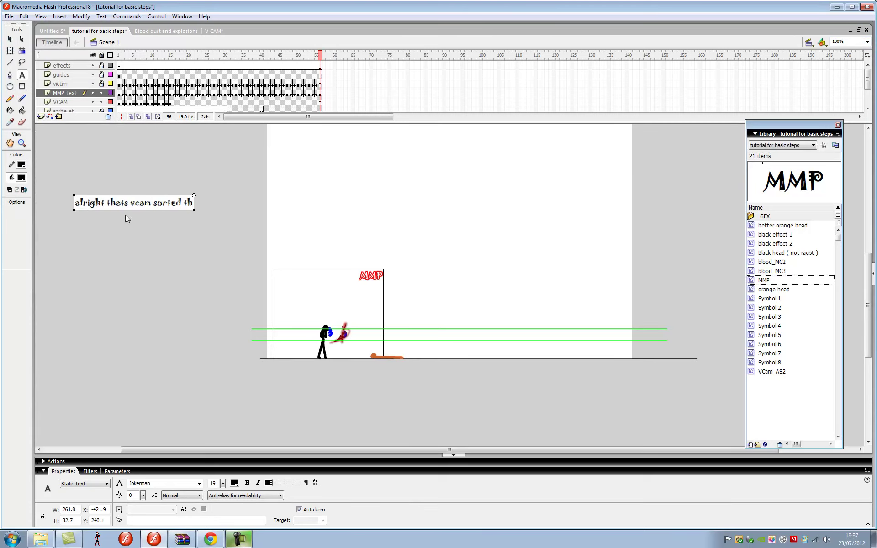
pyautogui.write('is is how i usally ex')
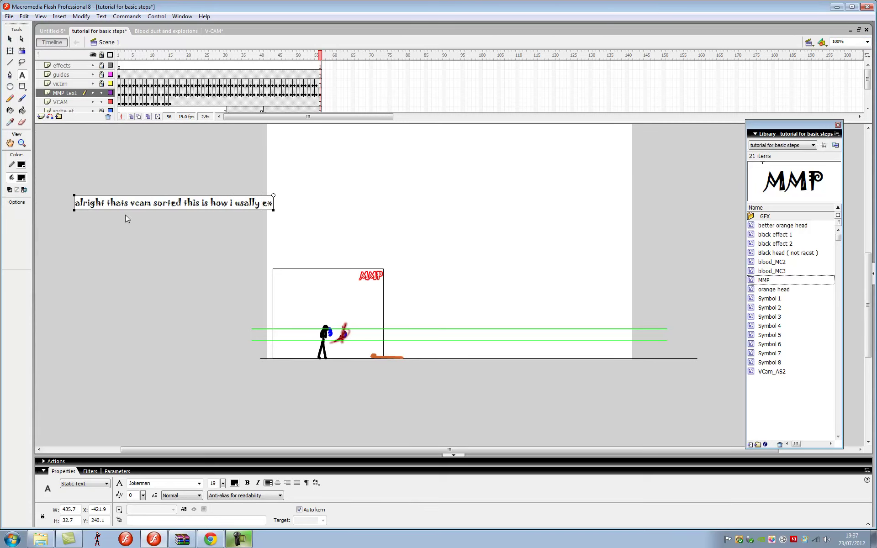
pyautogui.write('port my videos since exporting them as avi dosnt work for ME :')
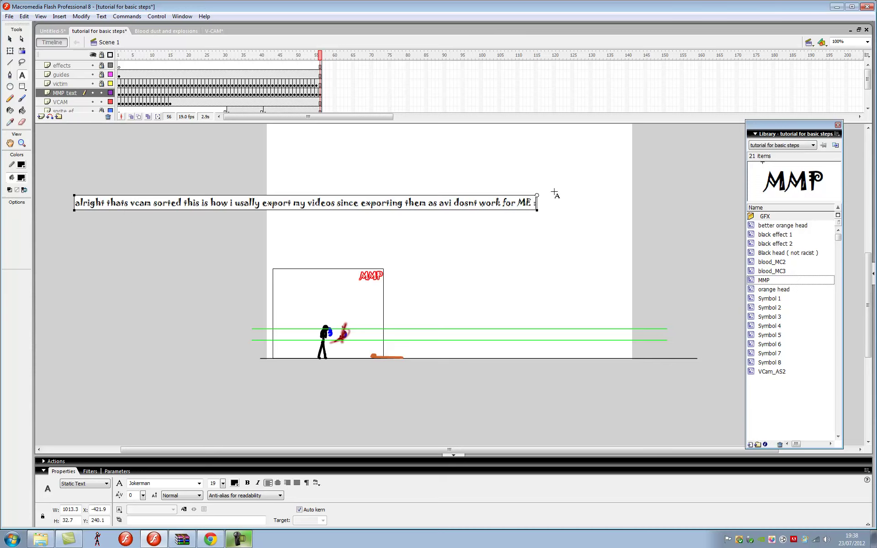
pyautogui.moveTo(535, 202); pyautogui.dragTo(104, 179)
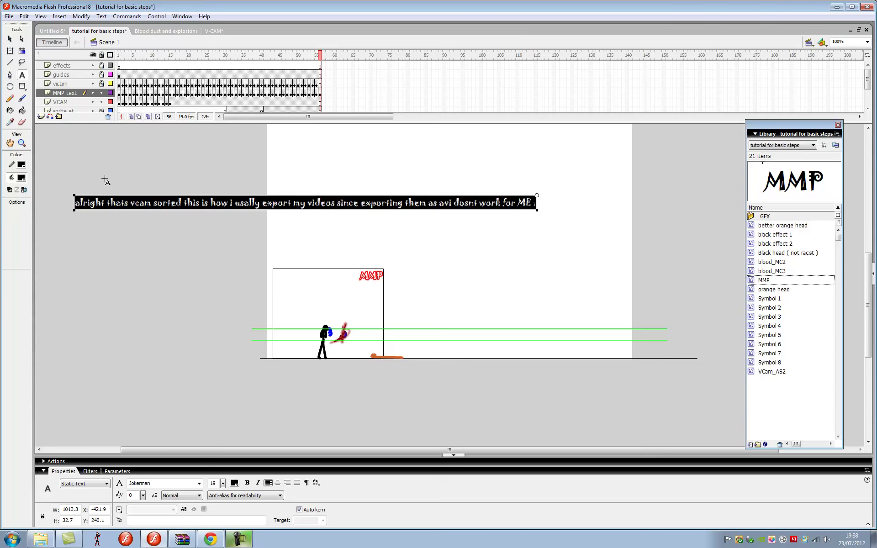
pyautogui.press('BackSpace')
# Step: Write the note "i normally record with camtasia and then click play then once the video has fhinshed i" outside the stage
pyautogui.click(62, 192)
pyautogui.write('i nor')
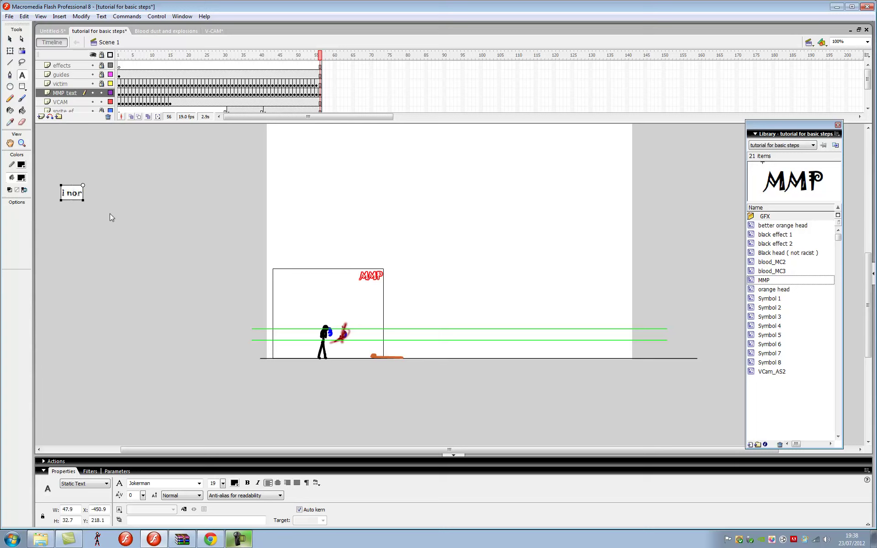
pyautogui.write('mally r')
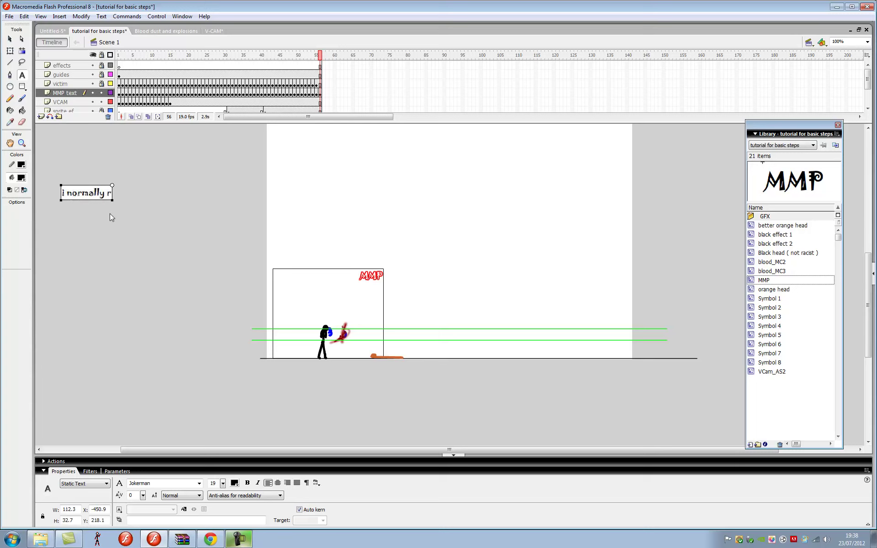
pyautogui.write('ecord with camtasi')
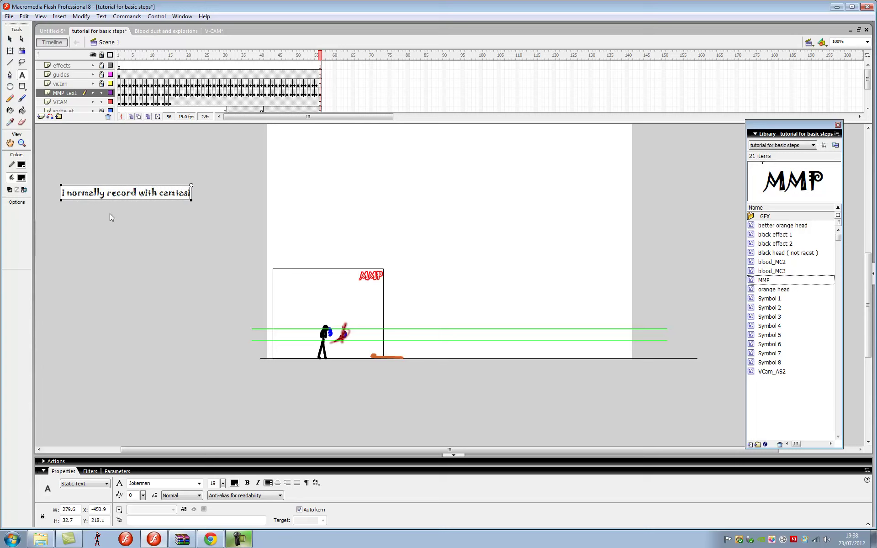
pyautogui.write('a and then click play then once the video has fhinshed i')
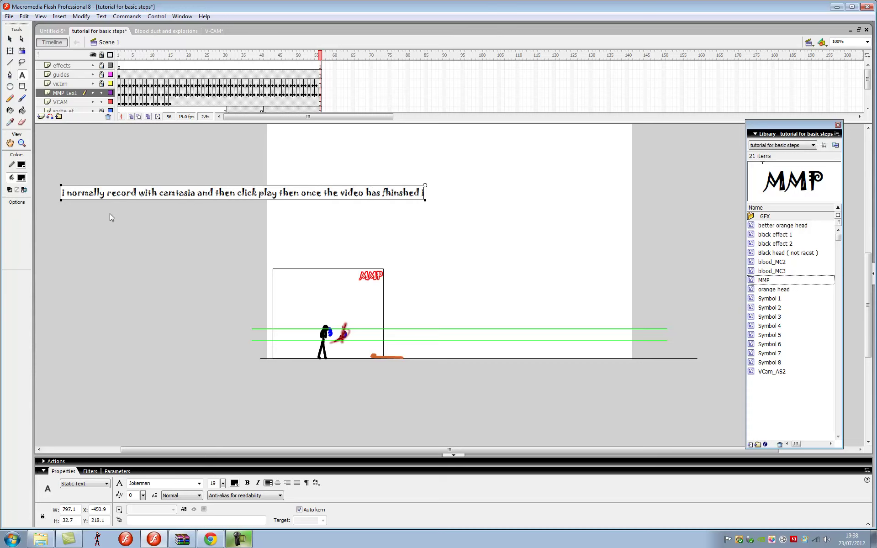
# Step: Continue the recording note with "clik stop there i will be taken to a camtasia window!!!!!!!!!"
pyautogui.write('there')
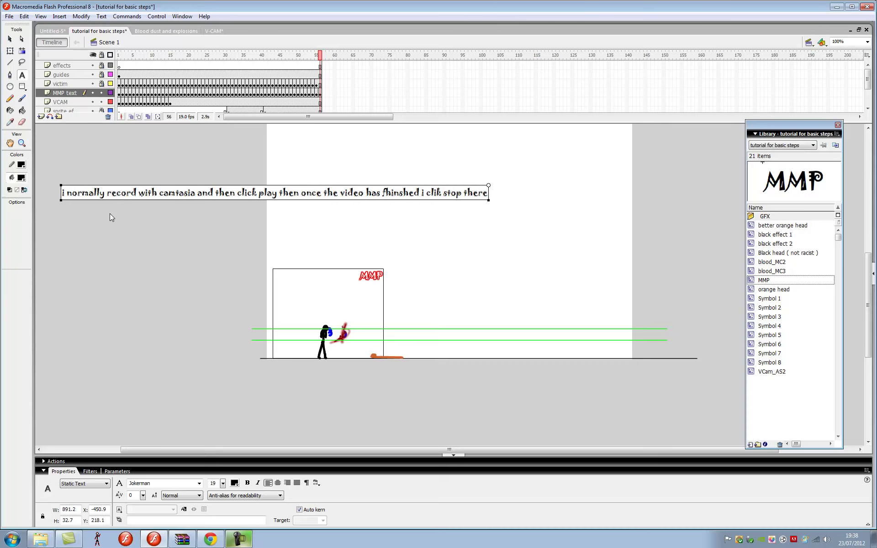
pyautogui.write(' i will be taken to a camtasia wi')
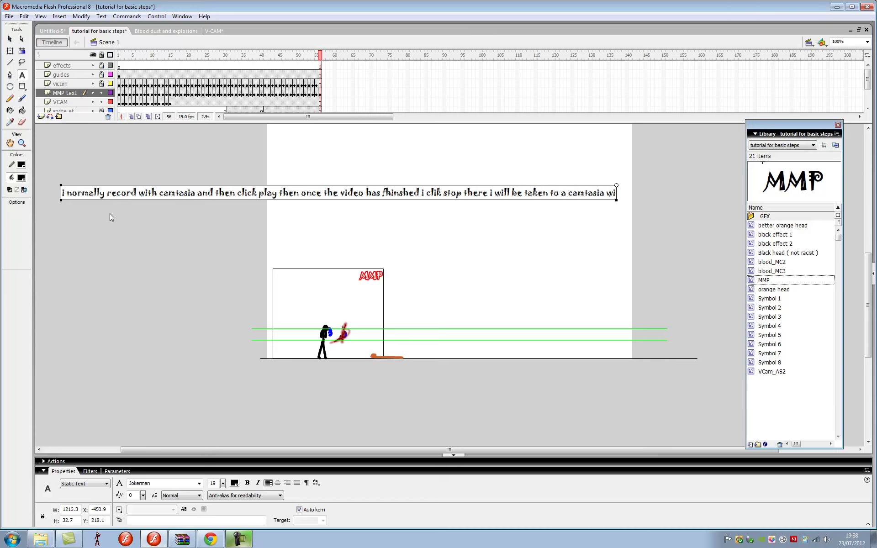
pyautogui.write('ndow!!!!!!!!!')
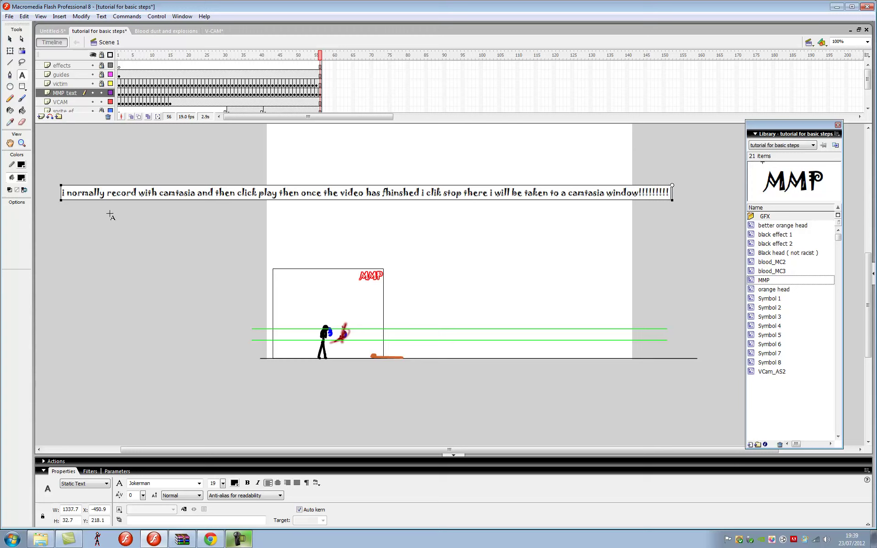
# Step: Extend the note with "right im gonna have to pause this and get it onto camtasia once there i will resume cya in a bit... be"
pyautogui.write(' right im gonna ha')
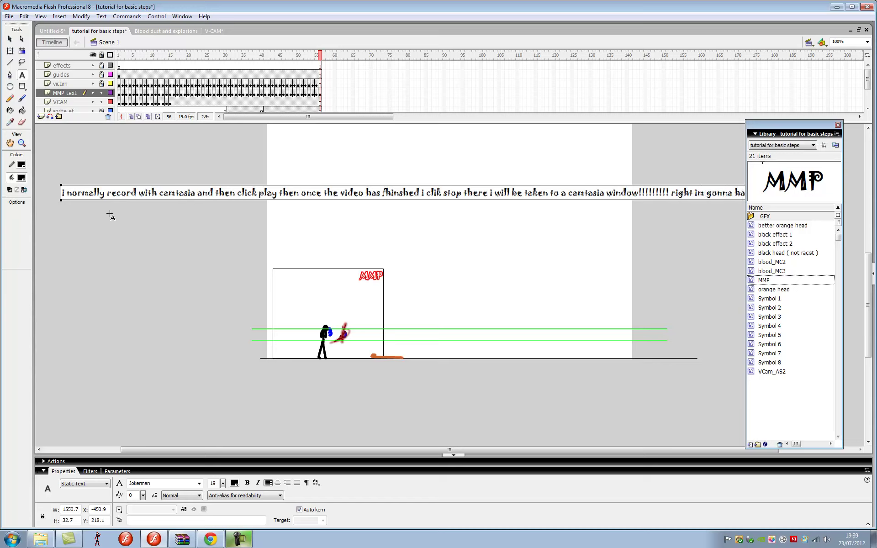
pyautogui.write('ve to p')
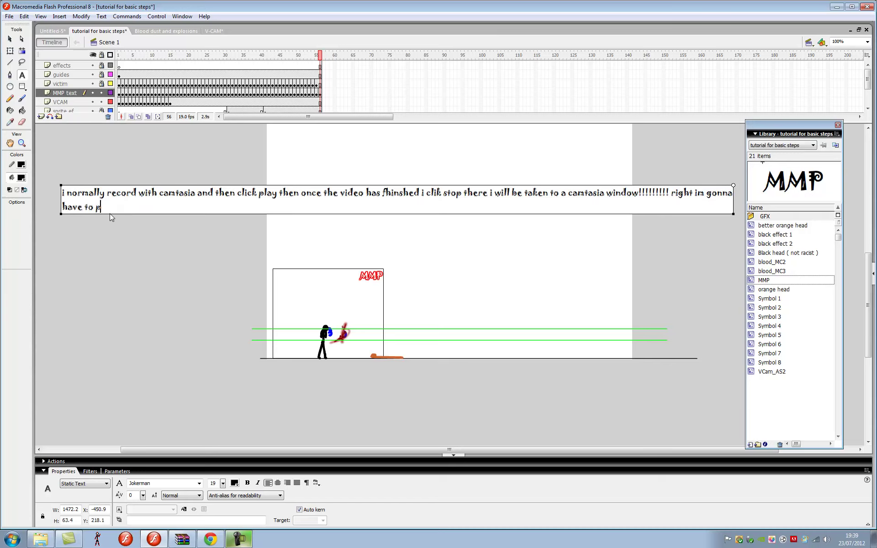
pyautogui.write('ause this and ge')
pyautogui.write('t it onto camtasia once there i will resume cya in a bit... be')
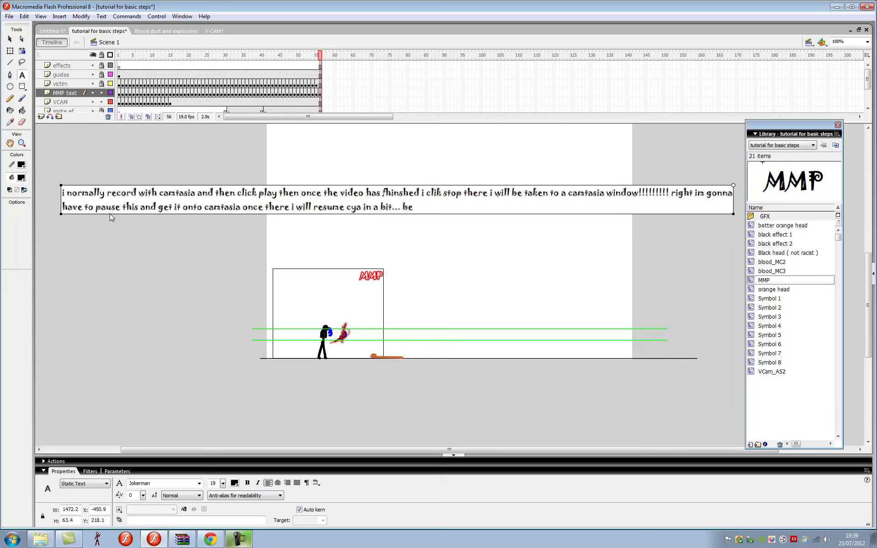
pyautogui.write('ba')
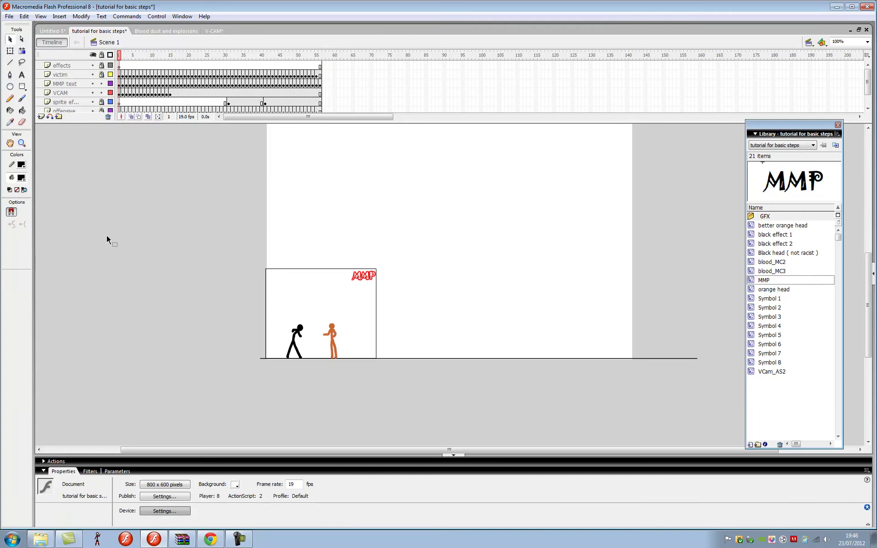
# Step: Write "hey back guys and have recorded it and now i will show you ma editor i use camtasia studio and" on the MMP text layer
pyautogui.click(21, 77)
pyautogui.click(227, 268)
pyautogui.click(523, 291)
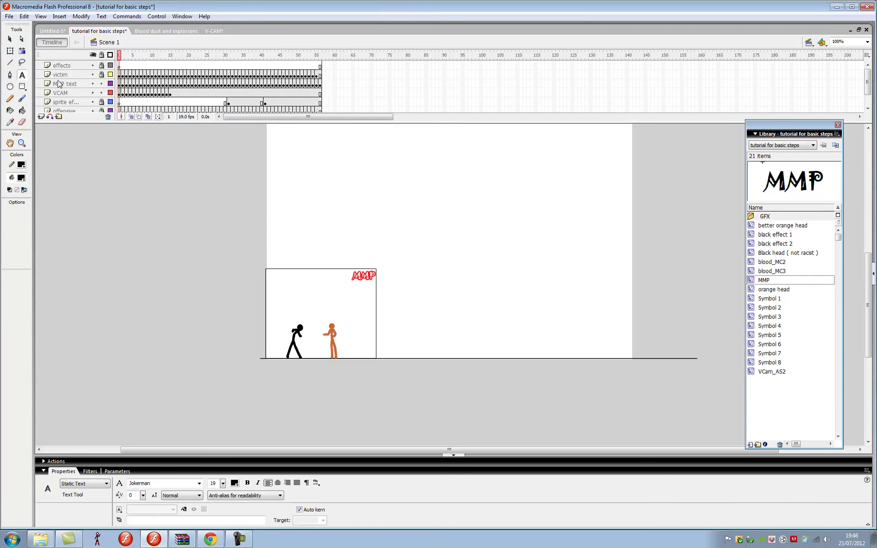
pyautogui.click(65, 83)
pyautogui.click(268, 180)
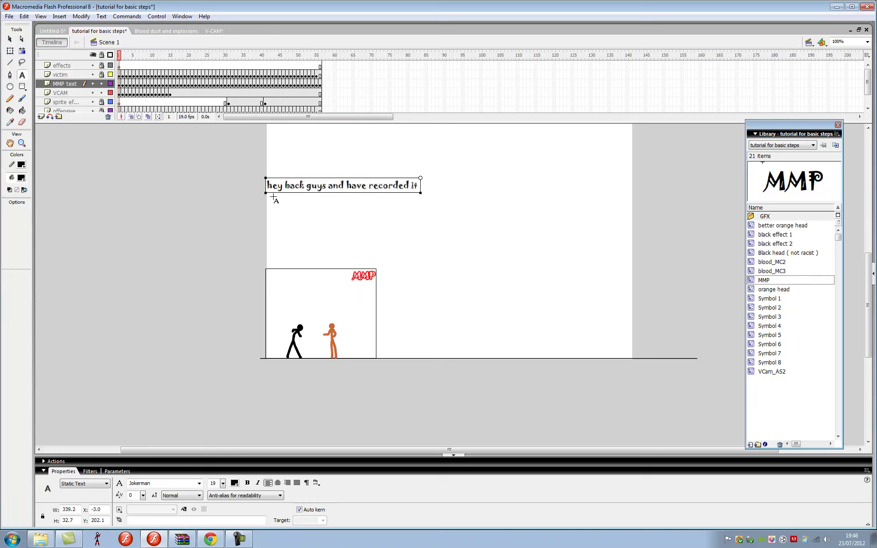
pyautogui.write('show you ma editor i use camtasi')
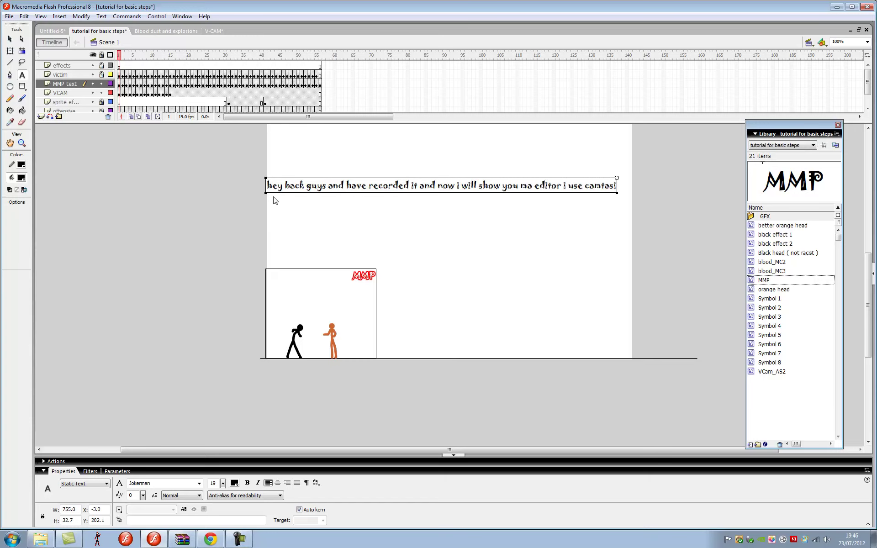
pyautogui.write('a studio and')
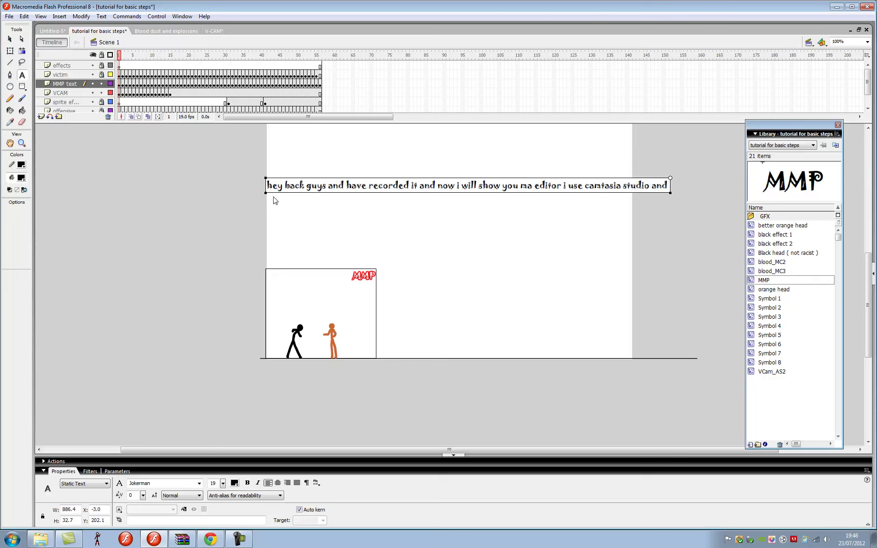
# Step: Continue the note with "if ya dont have it then you can use windows movie maker or just crack it anyway onto the next"
pyautogui.write(' if ya dont have')
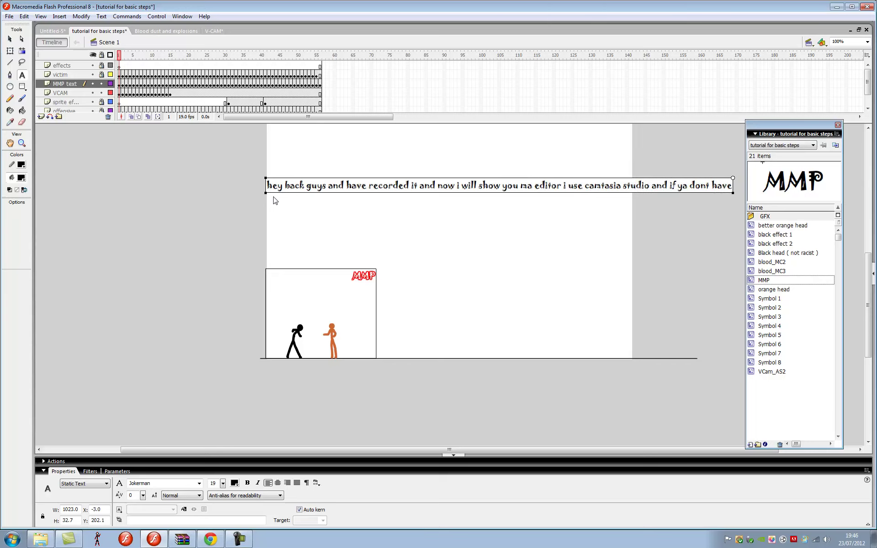
pyautogui.press('Return')
pyautogui.write('it')
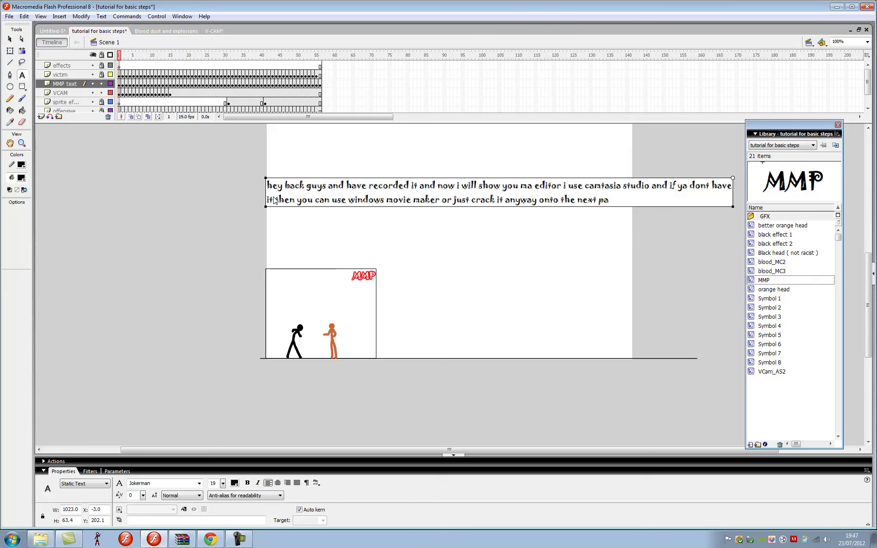
# Step: End the note with "part and my fav SFXXXXXXXXX" and clear its whole text
pyautogui.press('Return')
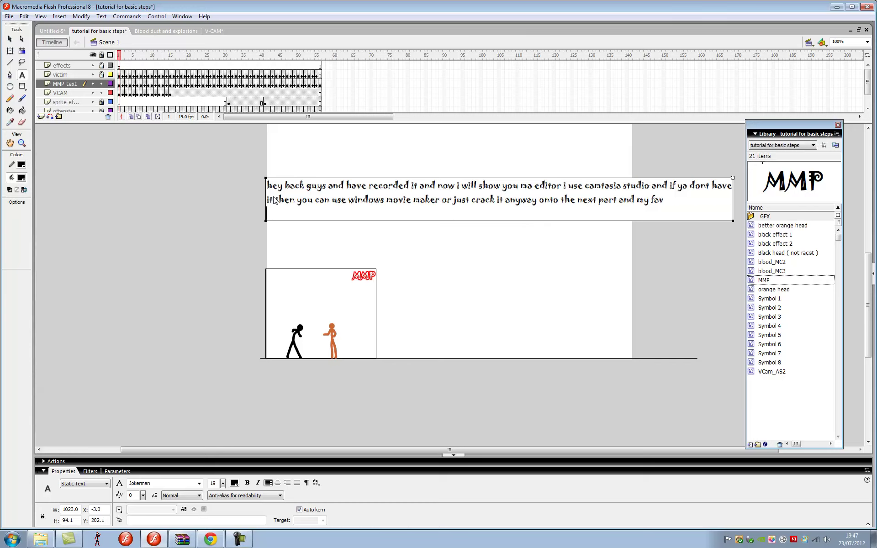
pyautogui.write('SFXXXXXXXXXX')
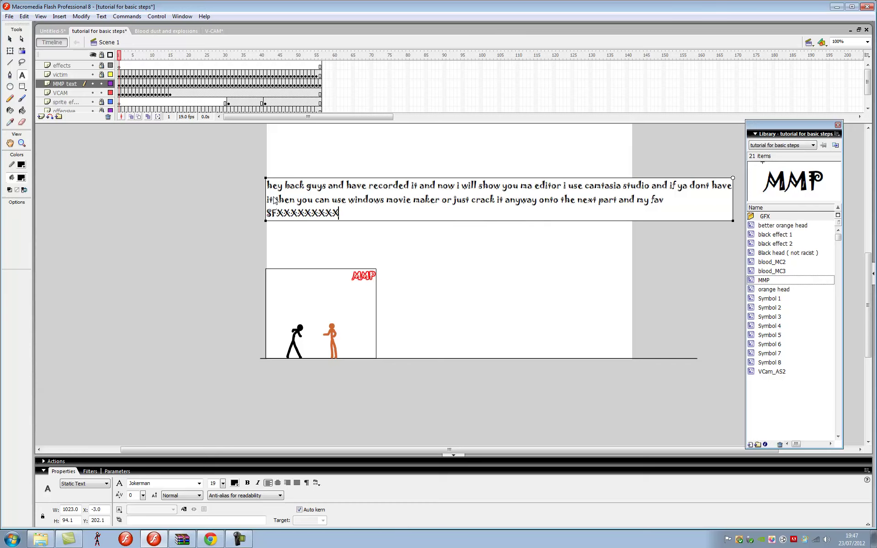
pyautogui.hotkey('ctrl', 'a')
pyautogui.press('Delete')
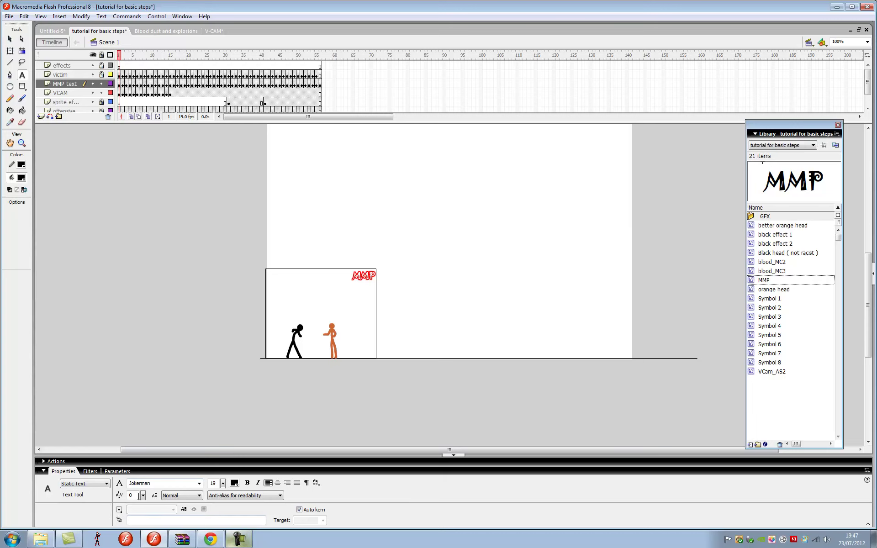
# Step: Switch to Camtasia Studio, import For tutorial.avi from the Raw fottage folder of the Flash animations videos, and preview the clip
pyautogui.click(64, 541)
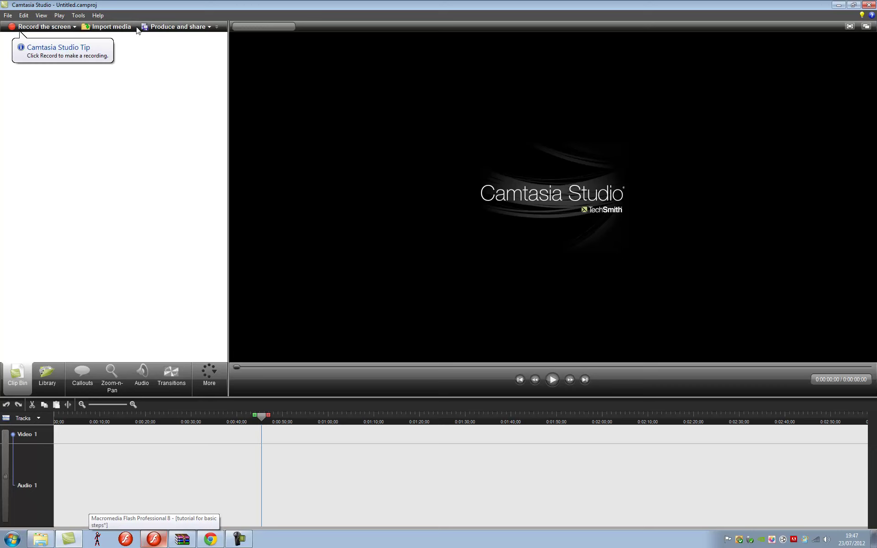
pyautogui.click(109, 29)
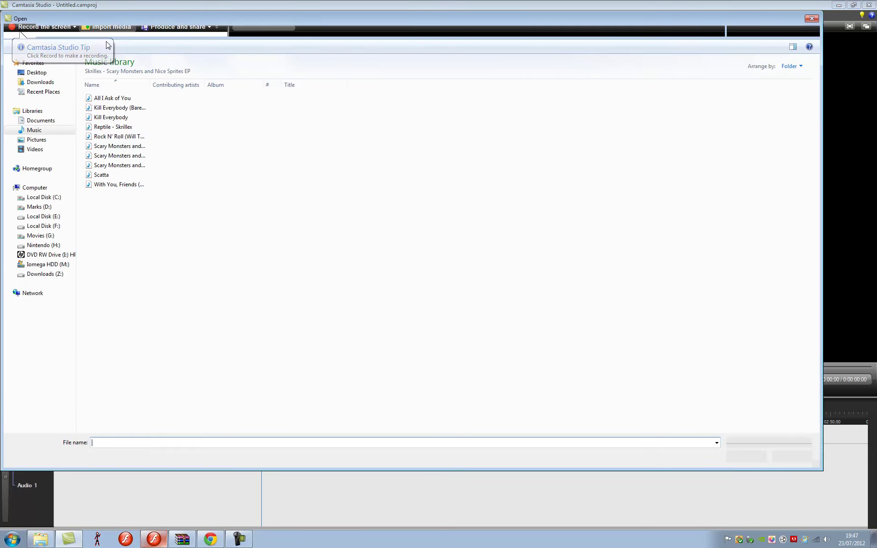
pyautogui.click(50, 150)
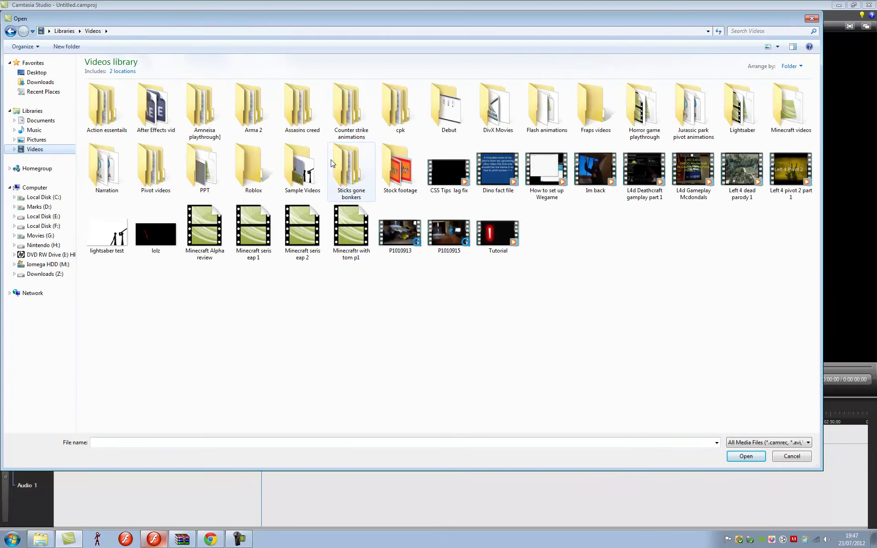
pyautogui.doubleClick(564, 113)
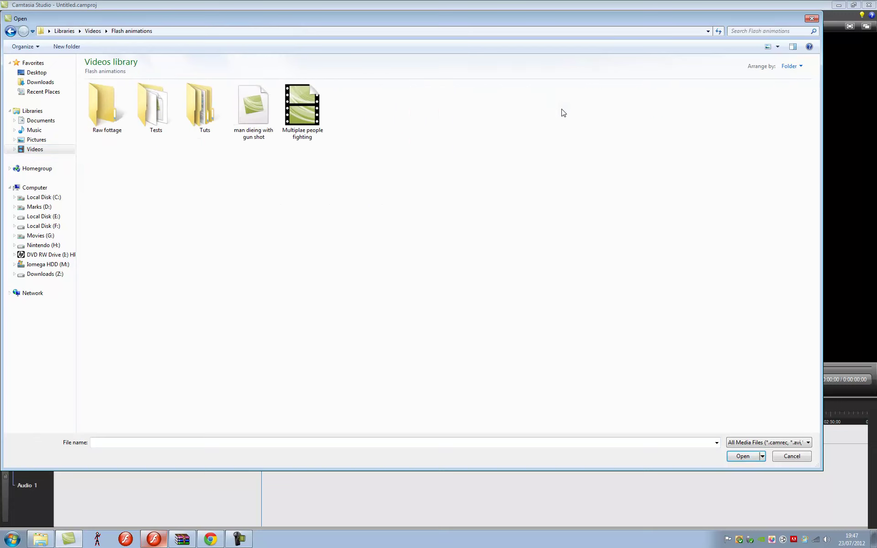
pyautogui.doubleClick(120, 114)
pyautogui.doubleClick(120, 113)
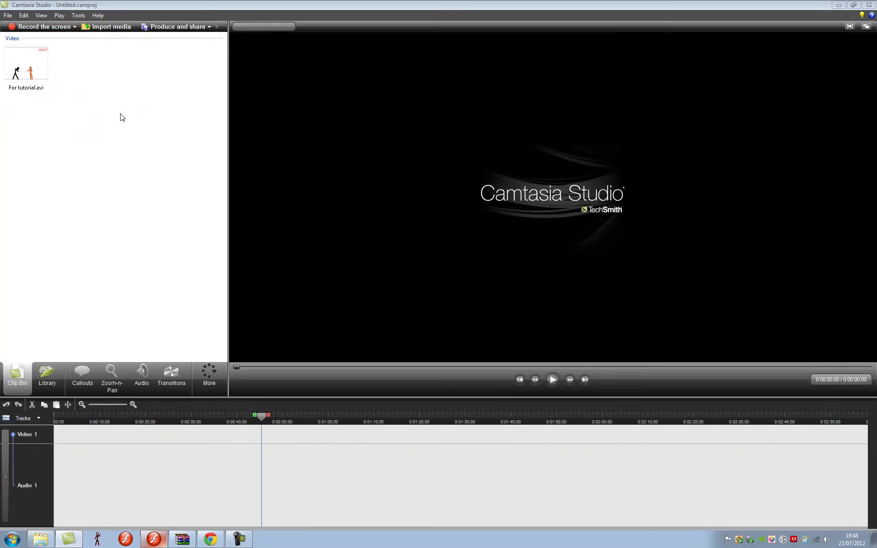
pyautogui.doubleClick(23, 75)
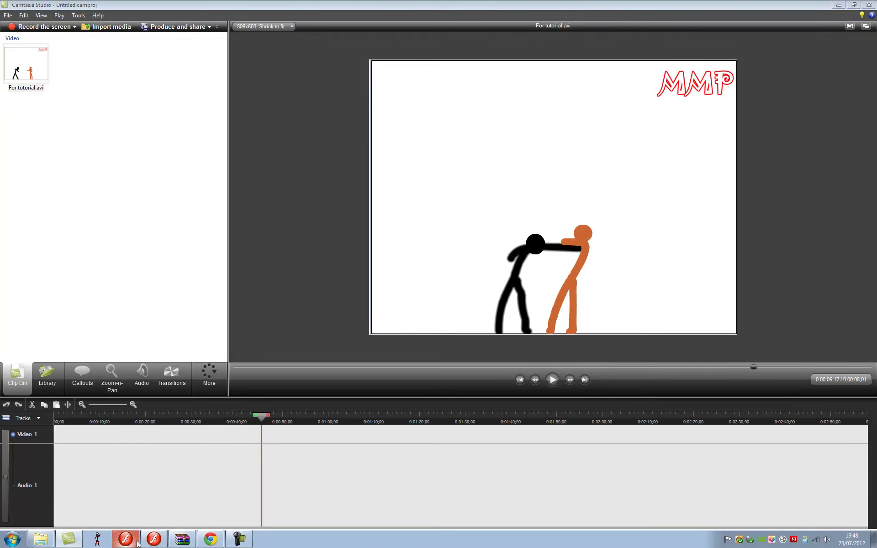
# Step: Switch back to Flash and write "damn" beside the stage on the MMP text layer
pyautogui.click(153, 539)
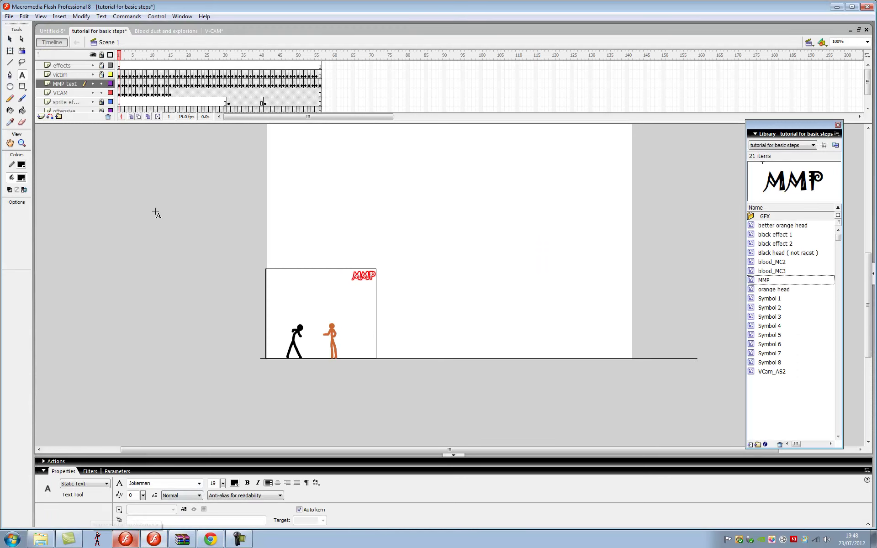
pyautogui.click(155, 211)
pyautogui.write('dam')
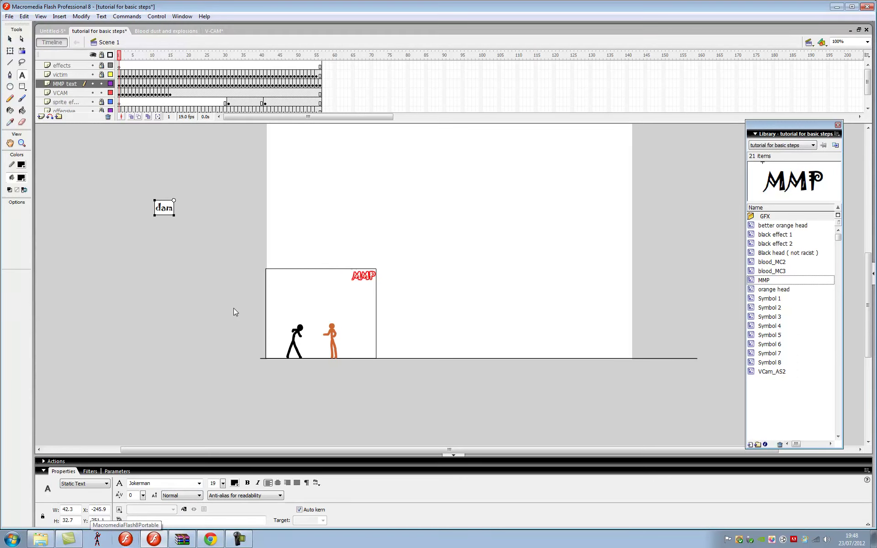
pyautogui.write('n')
pyautogui.press('Escape')
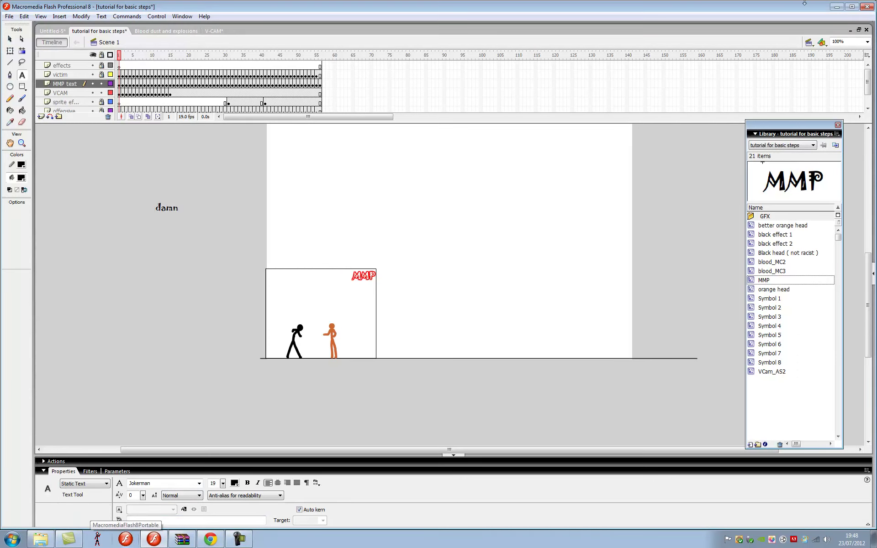
pyautogui.click(836, 7)
pyautogui.click(837, 5)
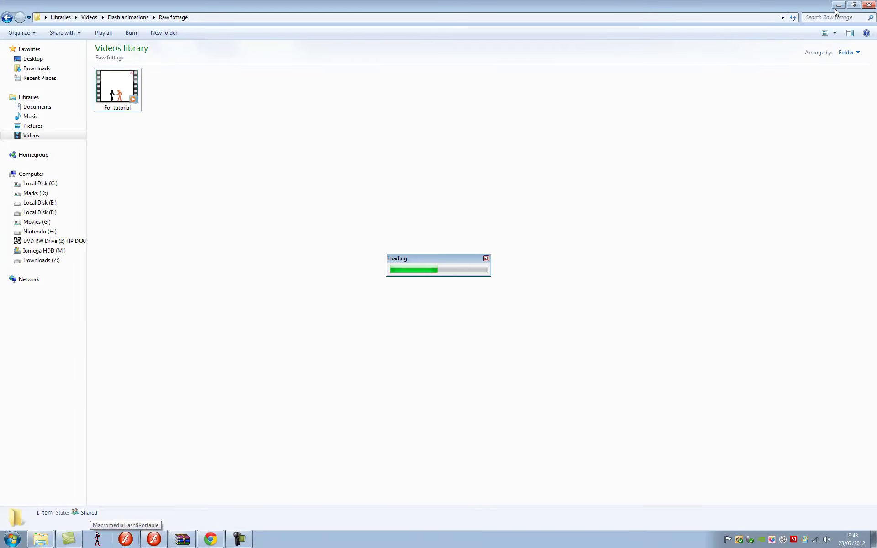
pyautogui.click(837, 6)
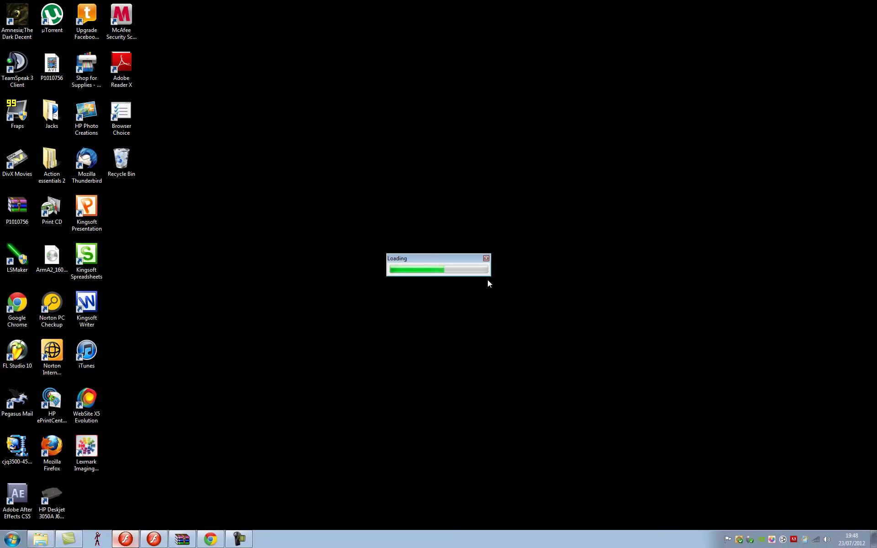
pyautogui.click(456, 288)
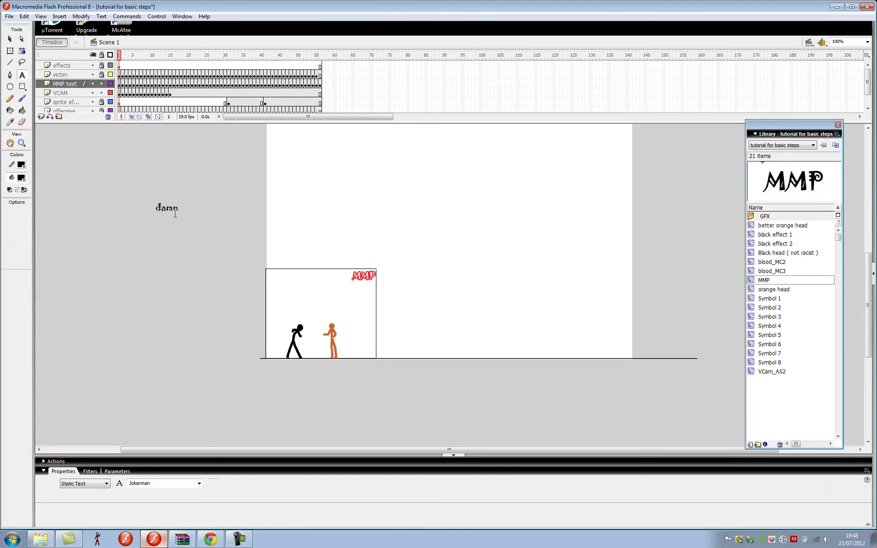
# Step: Replace the note beside the stage with "anywayy.. yeah theres my fottage unedited and now i will edit them :D horray"
pyautogui.doubleClick(175, 213)
pyautogui.press('BackSpace')
pyautogui.write('anyw')
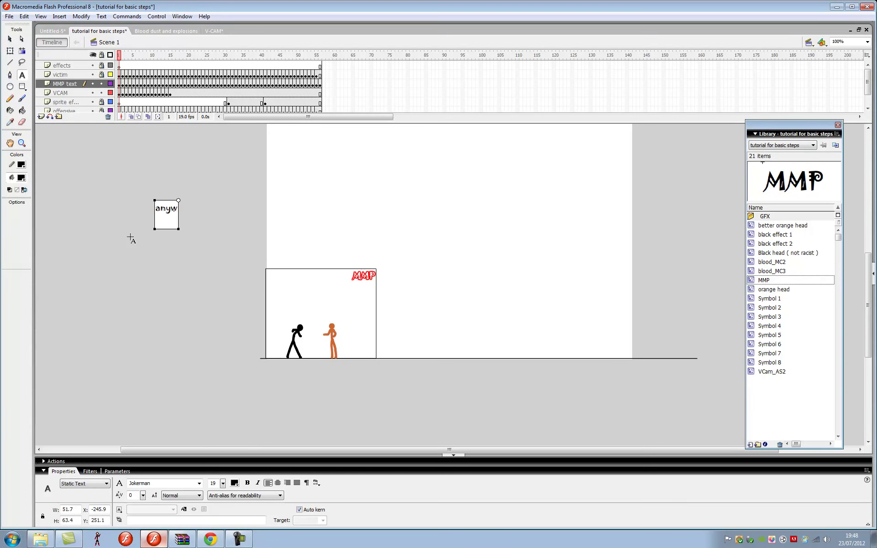
pyautogui.write('ayy..')
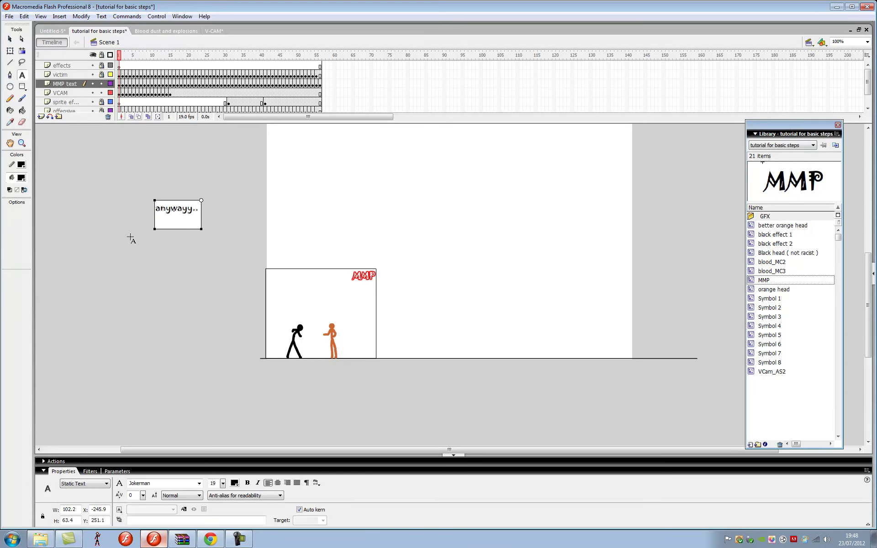
pyautogui.write(' yeah theres my fottage')
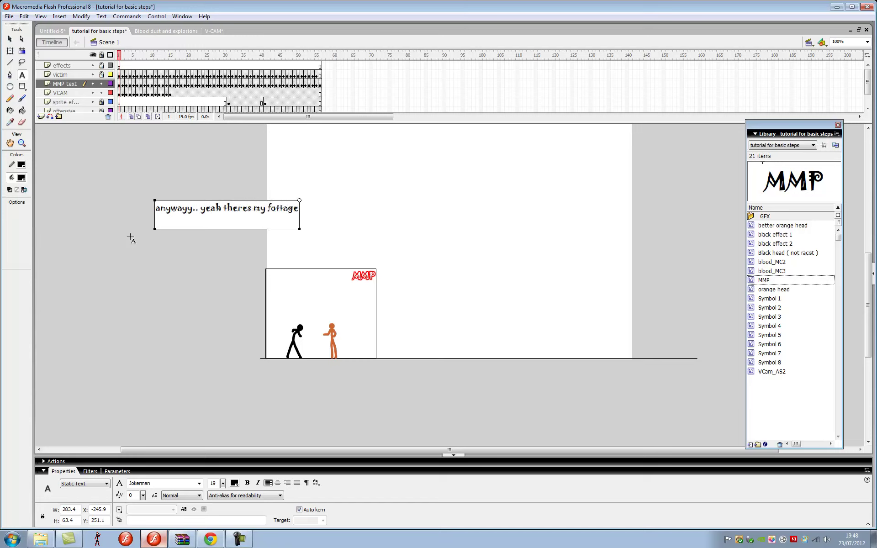
pyautogui.write(' unedited and now i will edit them :D horray')
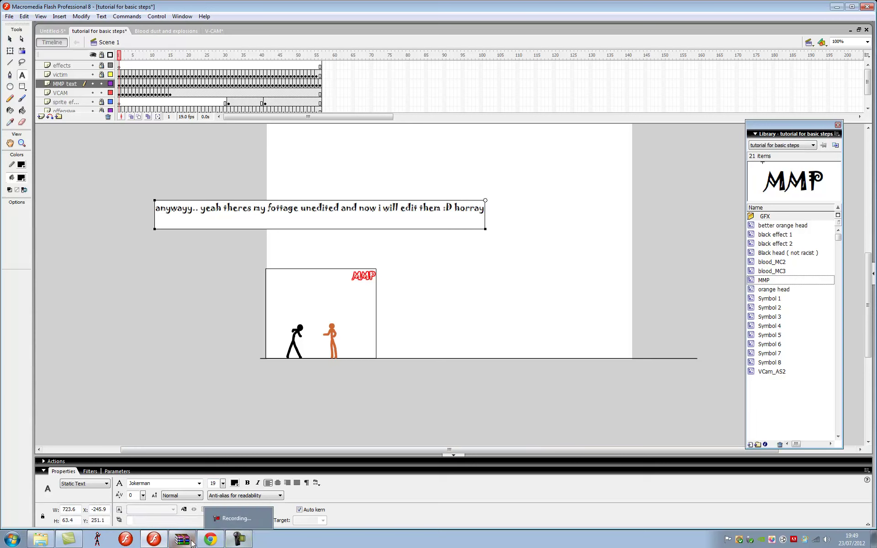
# Step: Switch to Camtasia Studio, place For tutorial.avi at the start of Video 1, and set the editing dimensions to 1280 x 720 (YouTube & HD)
pyautogui.click(68, 539)
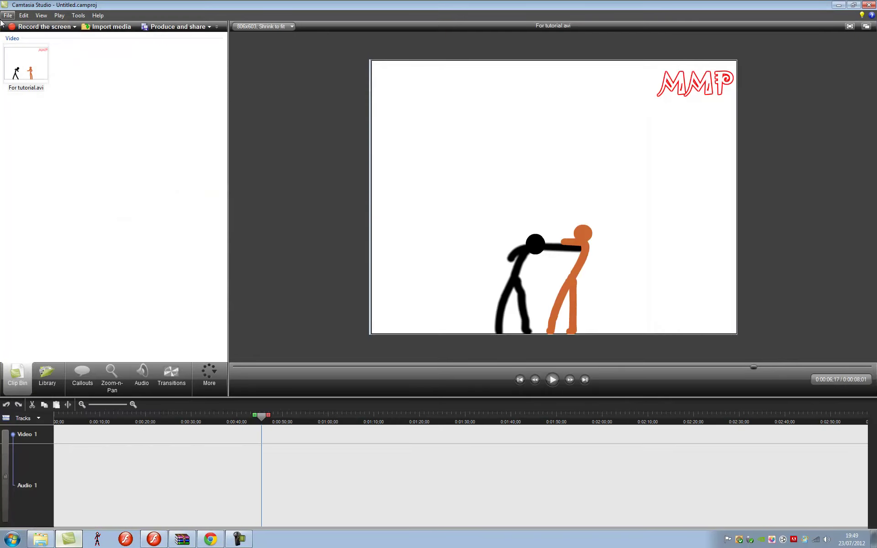
pyautogui.click(137, 234)
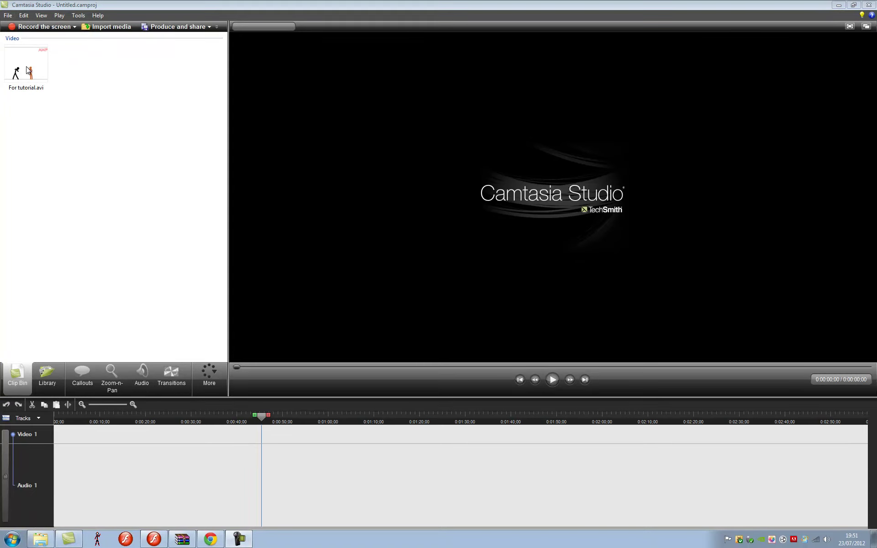
pyautogui.moveTo(26, 64); pyautogui.dragTo(70, 434)
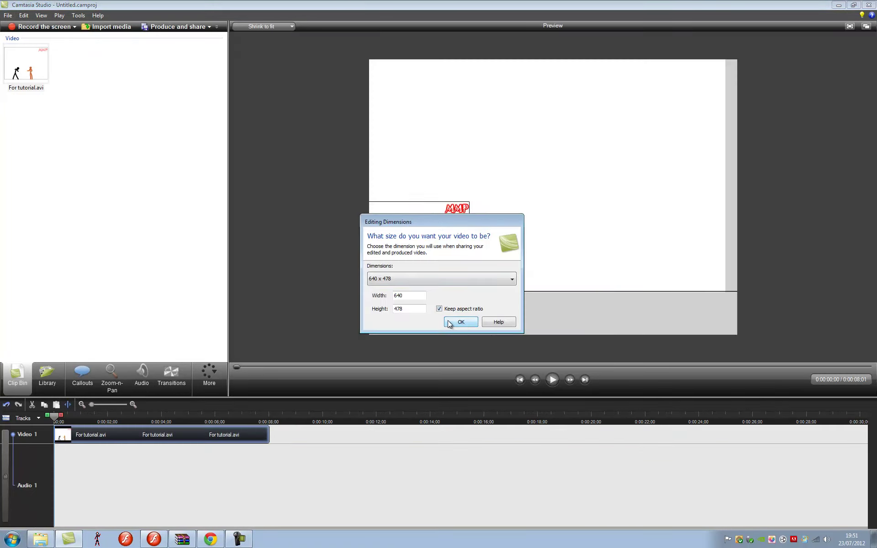
pyautogui.click(422, 279)
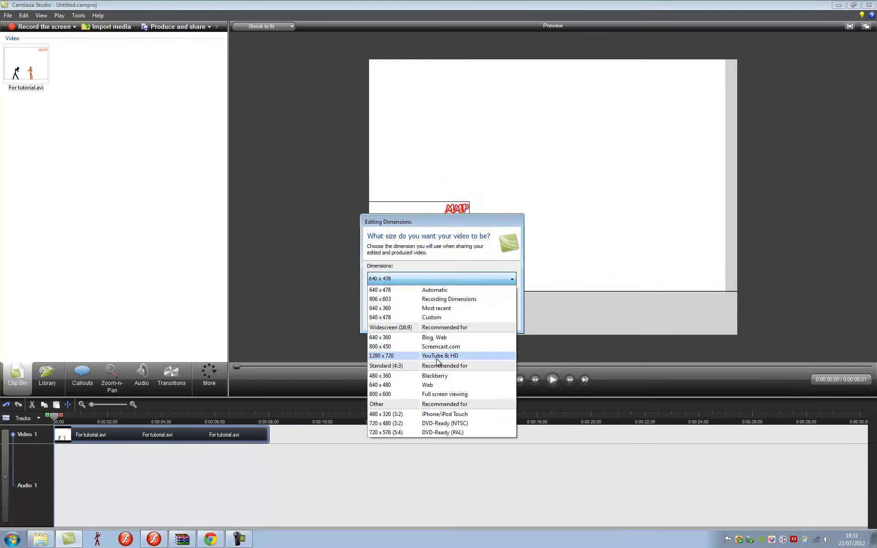
pyautogui.click(437, 359)
pyautogui.click(456, 319)
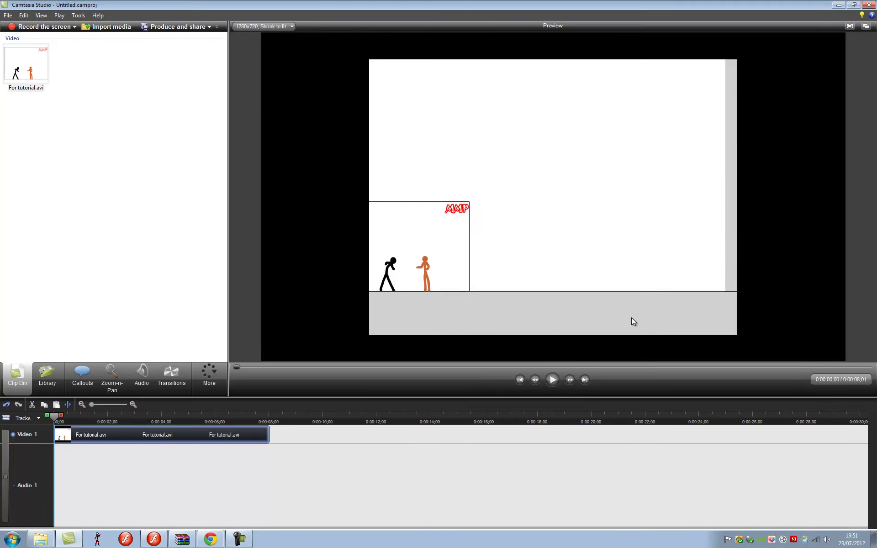
# Step: Add a filled rounded rectangle callout at the start of the clip and enlarge it to about 622 x 519
pyautogui.click(82, 375)
pyautogui.click(30, 44)
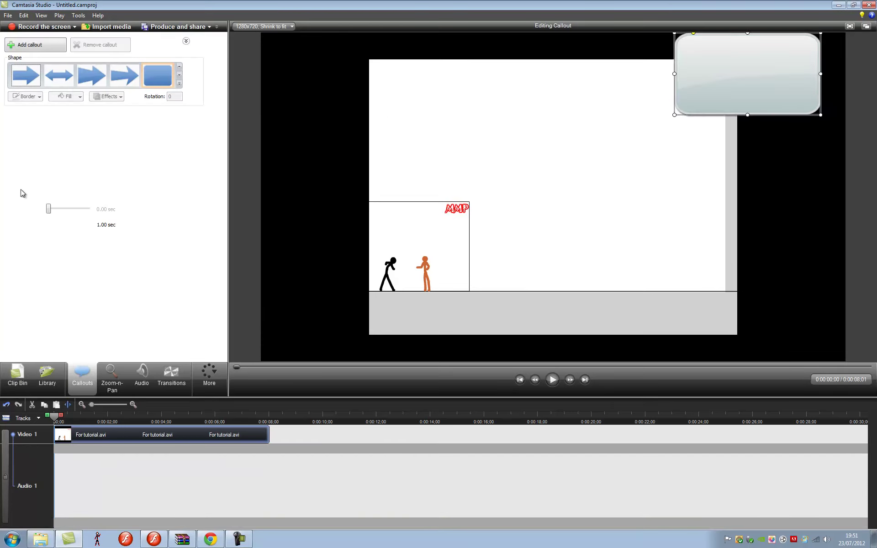
pyautogui.moveTo(674, 114); pyautogui.dragTo(536, 269)
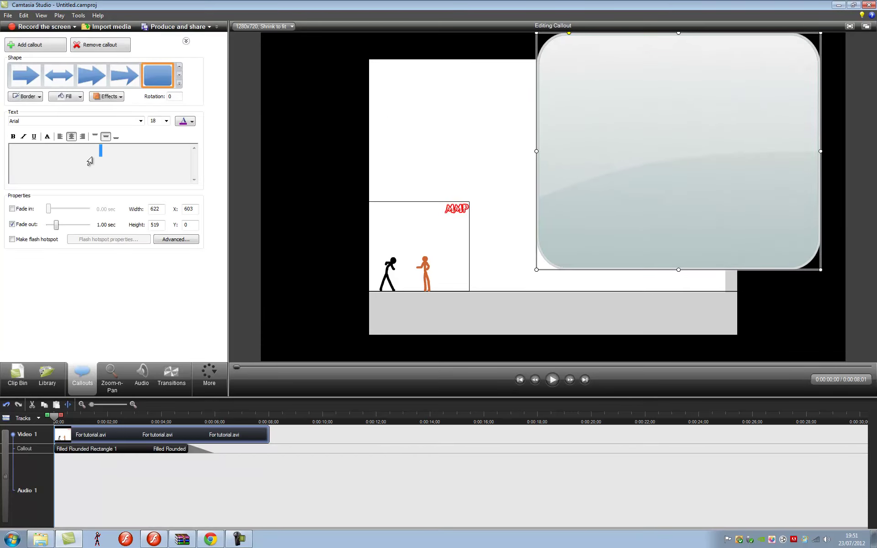
# Step: Enter "right so now i got my fottage i need to edit it so u dont see the start" in the callout
pyautogui.click(108, 156)
pyautogui.write('right s')
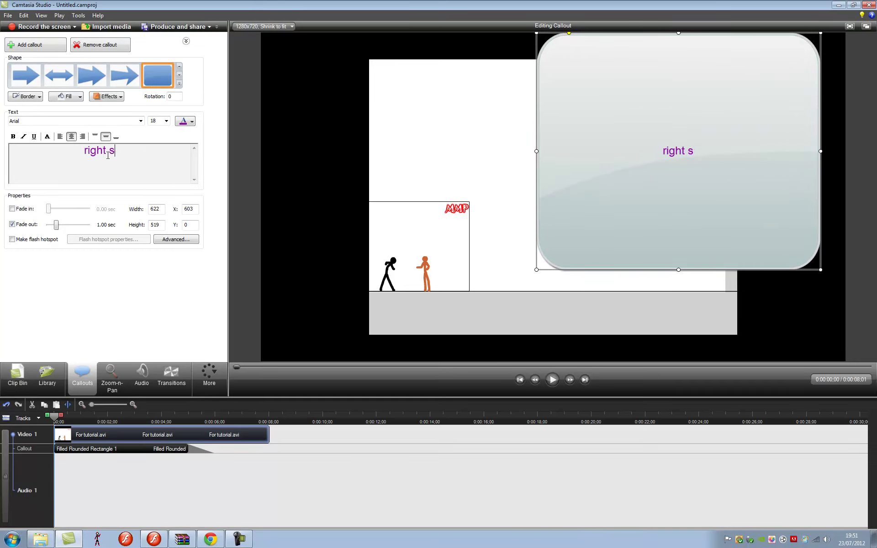
pyautogui.write('o now i got my fottag')
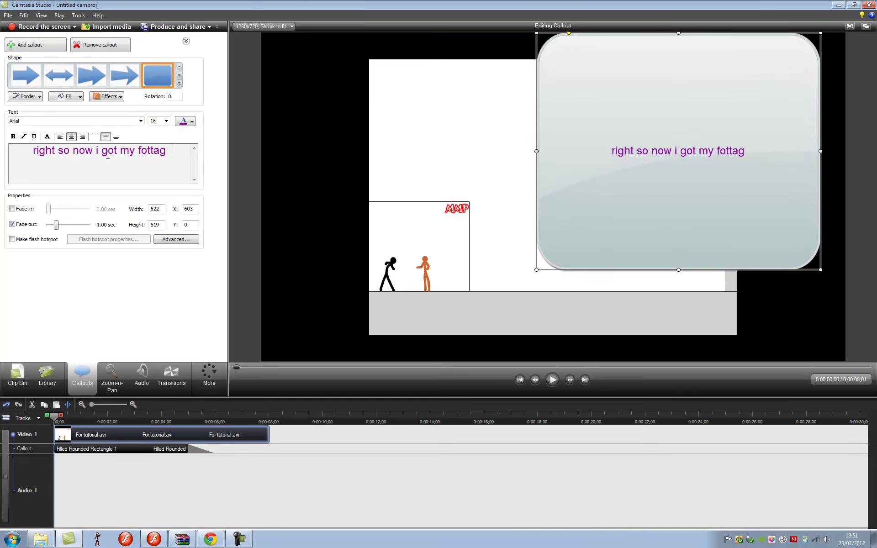
pyautogui.write('e i need to edit it so u dont see')
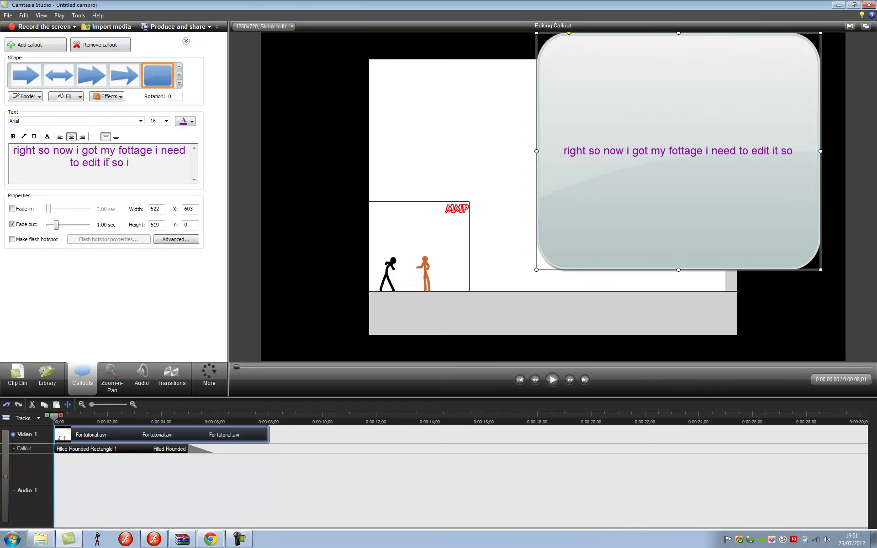
pyautogui.write(' the ')
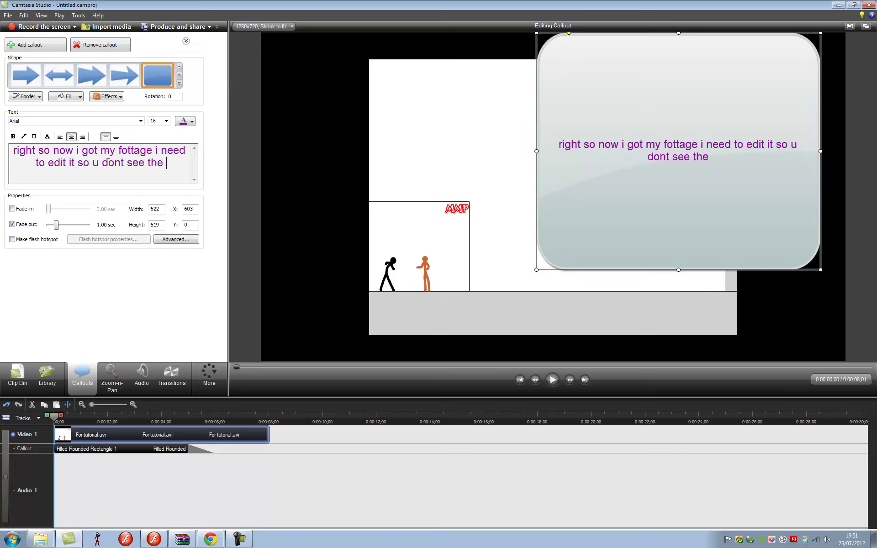
pyautogui.write('start')
# Step: Shorten the callout text to "right so now i got my fottage i need to edit it"
pyautogui.press('BackSpace')
pyautogui.press('BackSpace')
pyautogui.press('BackSpace')
pyautogui.press('BackSpace')
pyautogui.press('BackSpace')
pyautogui.press('BackSpace')
pyautogui.press('BackSpace')
pyautogui.press('BackSpace')
pyautogui.press('BackSpace')
pyautogui.press('BackSpace')
pyautogui.press('BackSpace')
pyautogui.press('BackSpace')
pyautogui.press('BackSpace')
pyautogui.press('BackSpace')
pyautogui.press('BackSpace')
pyautogui.press('BackSpace')
pyautogui.press('BackSpace')
pyautogui.press('BackSpace')
pyautogui.press('BackSpace')
pyautogui.press('BackSpace')
pyautogui.press('BackSpace')
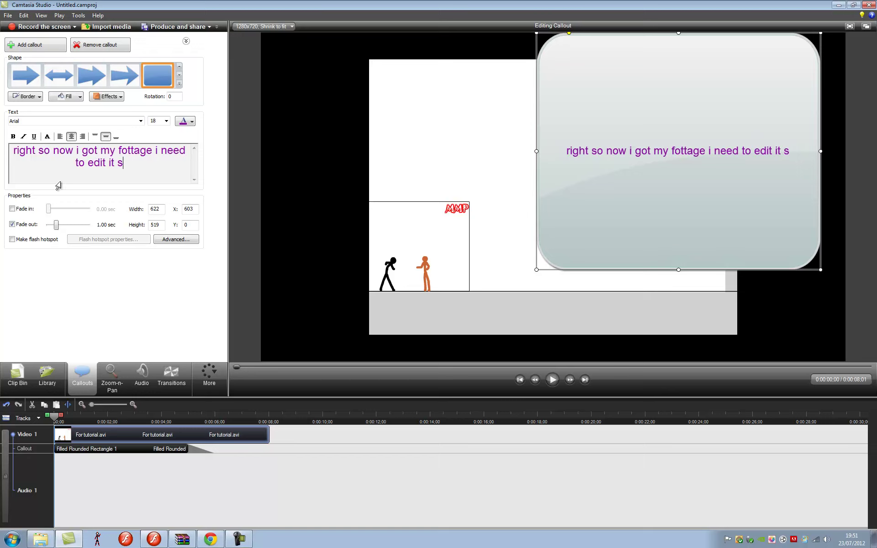
pyautogui.press('BackSpace')
pyautogui.press('BackSpace')
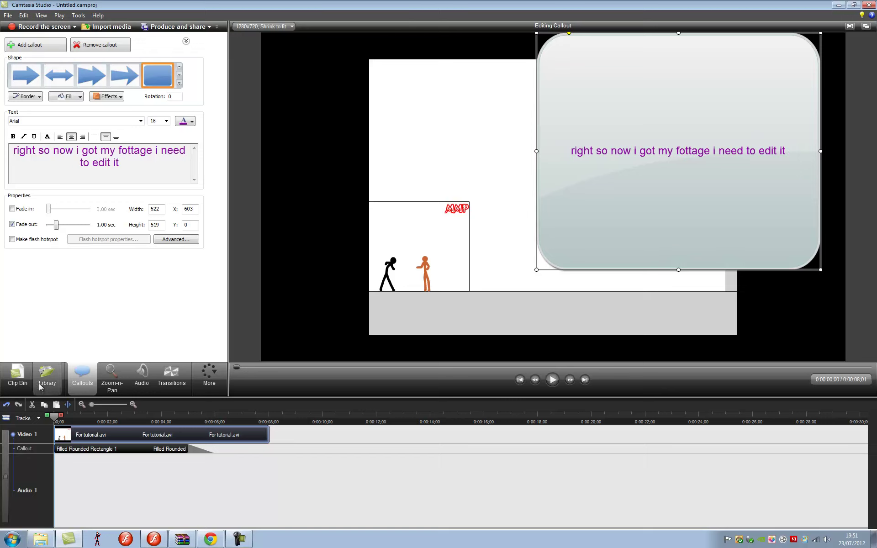
# Step: Clear the note about editing the footage and remove its callout
pyautogui.click(17, 376)
pyautogui.click(83, 376)
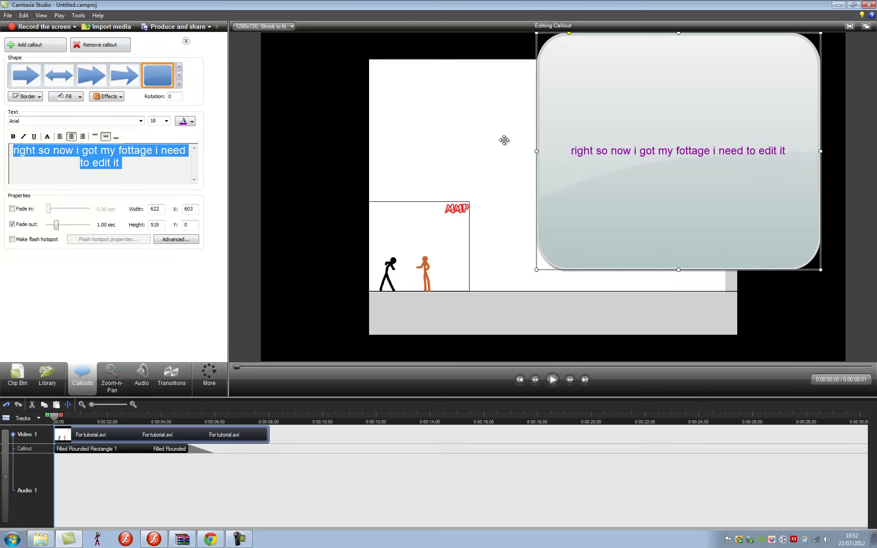
pyautogui.press('Delete')
pyautogui.click(106, 44)
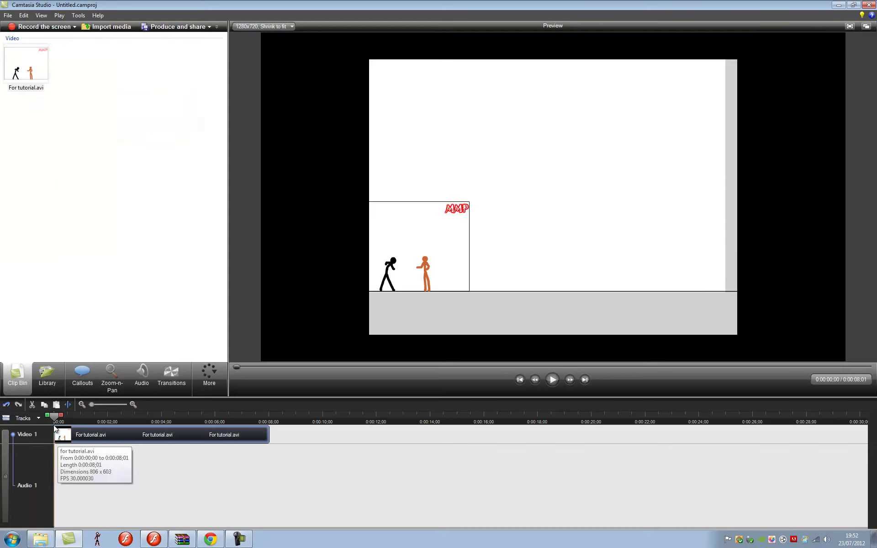
# Step: Trim the beginning of For tutorial.avi up to 0:00:03;01 and preview the result
pyautogui.moveTo(61, 419); pyautogui.dragTo(90, 421)
pyautogui.moveTo(309, 366); pyautogui.dragTo(473, 366)
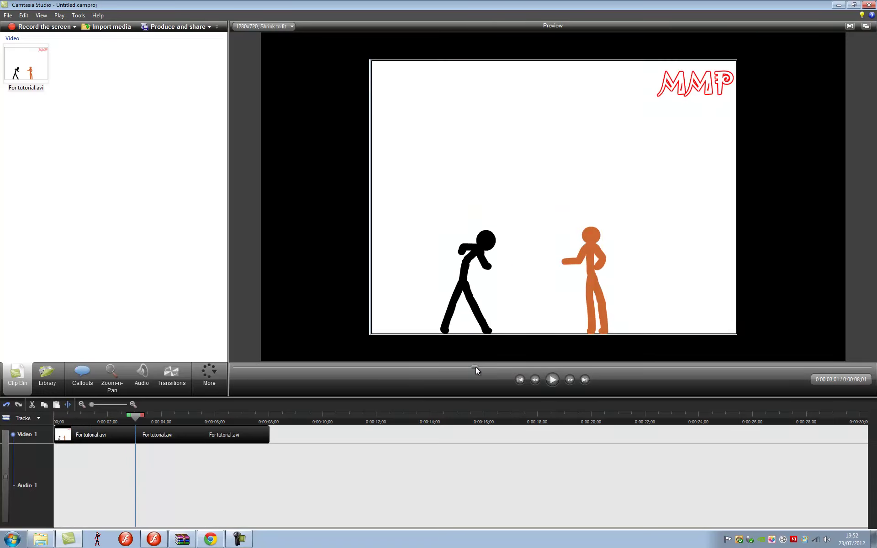
pyautogui.moveTo(120, 437); pyautogui.dragTo(136, 440)
pyautogui.press('space')
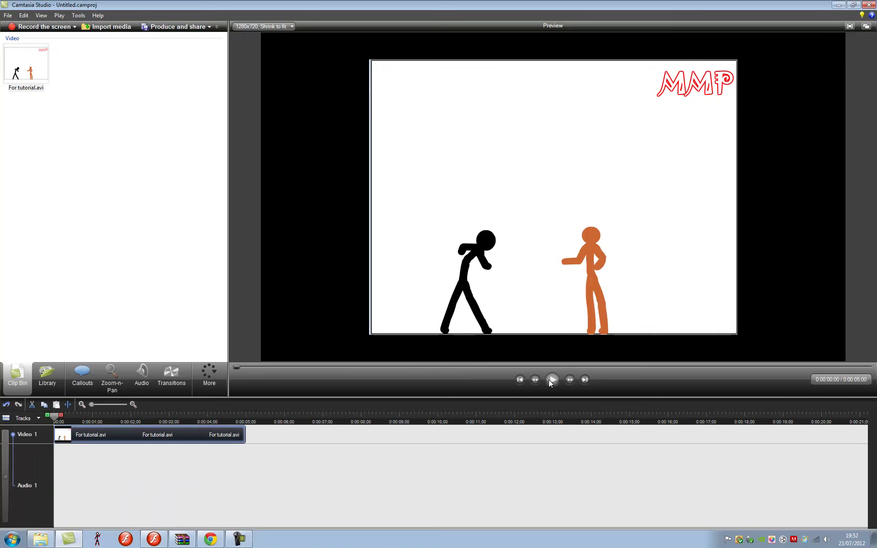
# Step: Trim the end of the clip to a length of 0:00:03;00 and return the playhead to the start
pyautogui.click(197, 414)
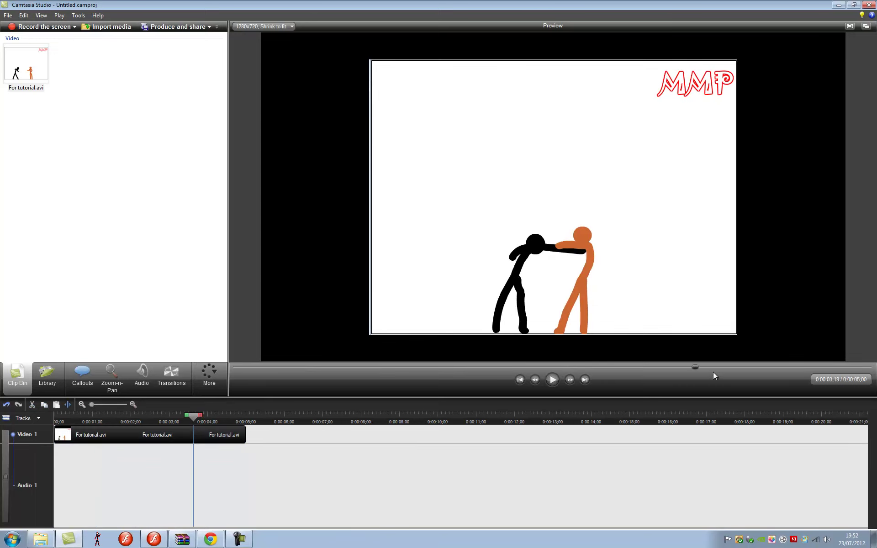
pyautogui.moveTo(713, 373); pyautogui.dragTo(619, 368)
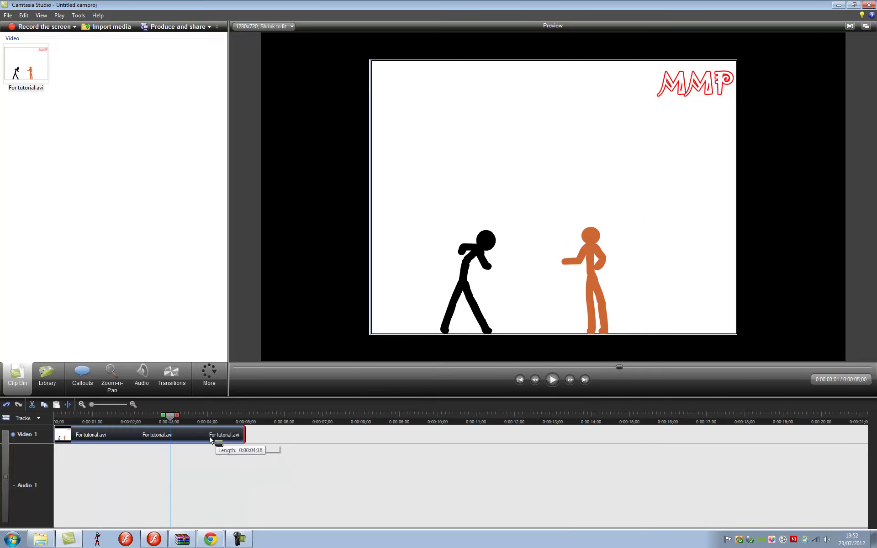
pyautogui.moveTo(211, 440); pyautogui.dragTo(168, 435)
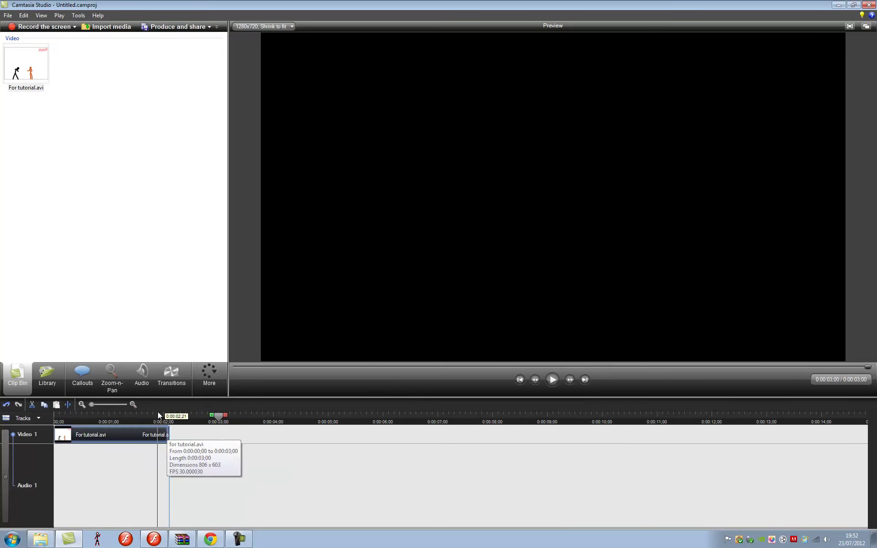
pyautogui.click(56, 416)
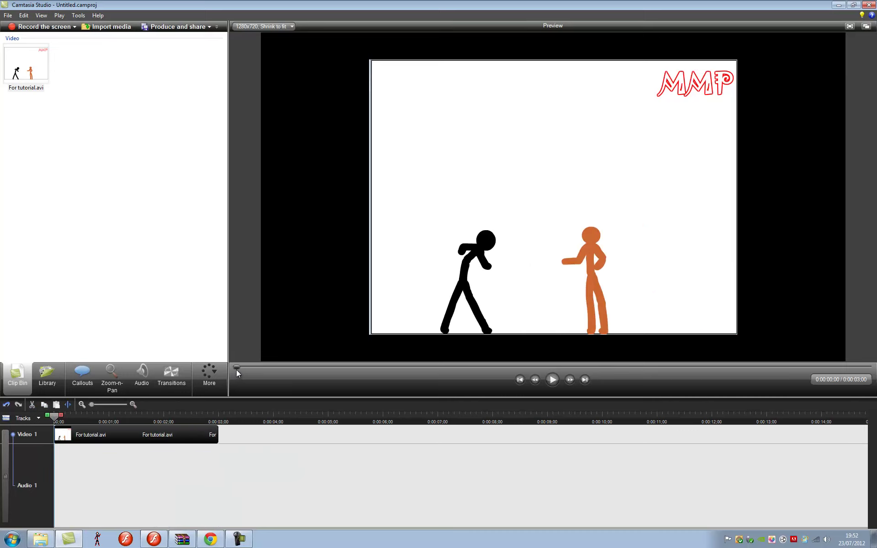
pyautogui.moveTo(237, 368); pyautogui.dragTo(202, 377)
# Step: Add a filled rounded rectangle callout reading "oktime to add the sounds :) letme just pic em" at the start of the clip
pyautogui.click(82, 375)
pyautogui.click(157, 75)
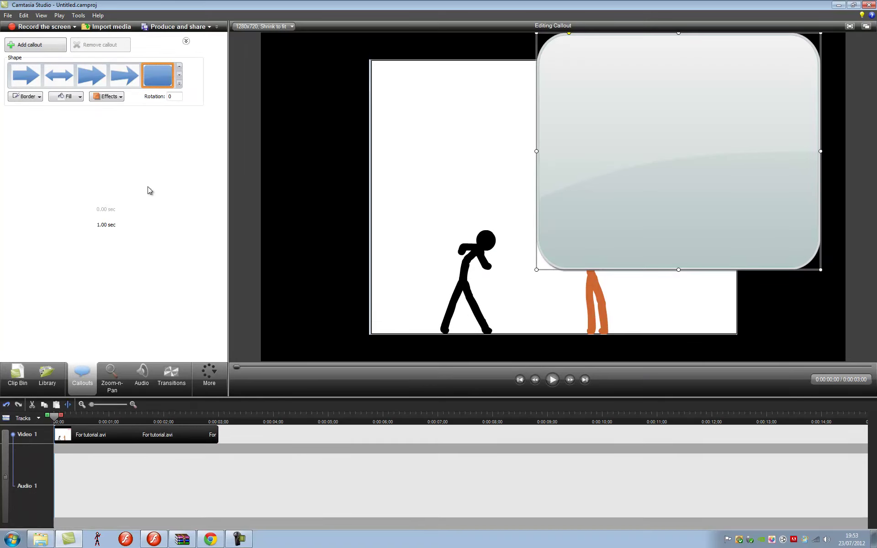
pyautogui.write('oktime ')
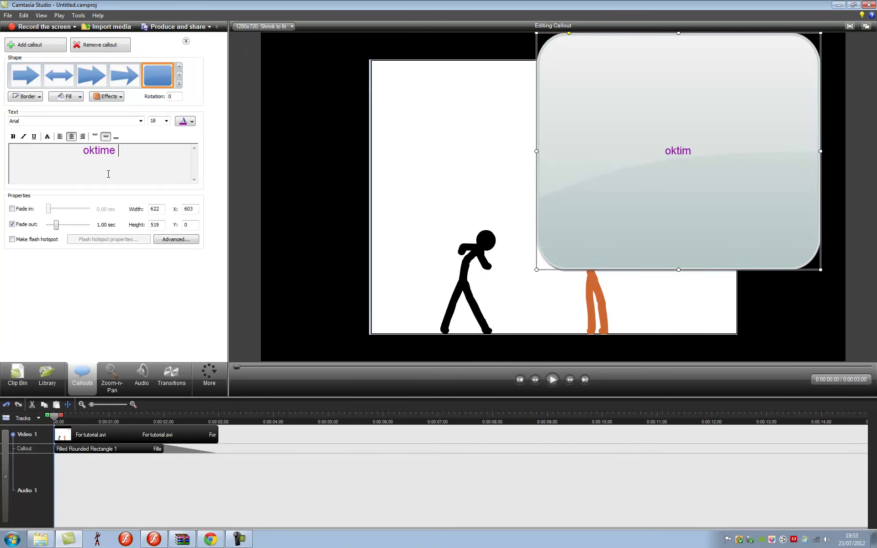
pyautogui.write('to ad d the sounds :)')
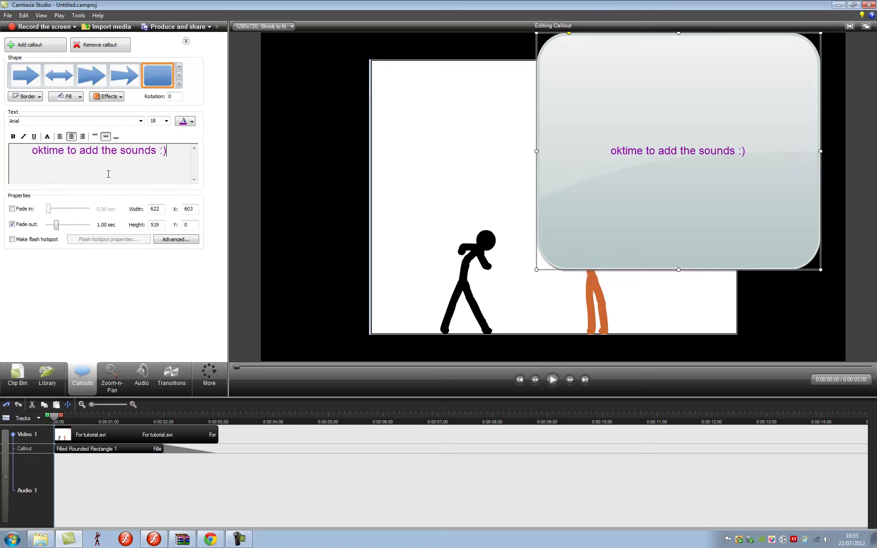
pyautogui.write(' letme just pic em')
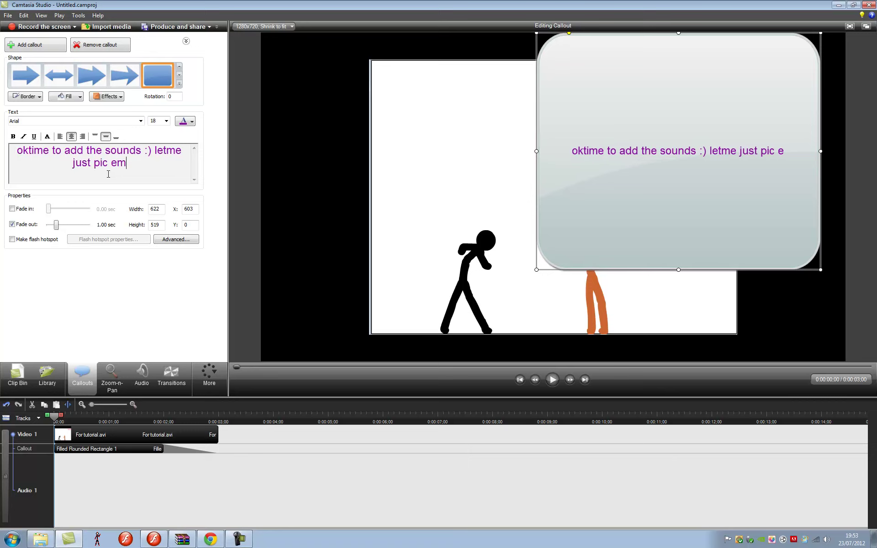
# Step: Clear the note about adding sounds, remove its callout, and return to the project's media clips
pyautogui.press('BackSpace')
pyautogui.hotkey('ctrl', 'a')
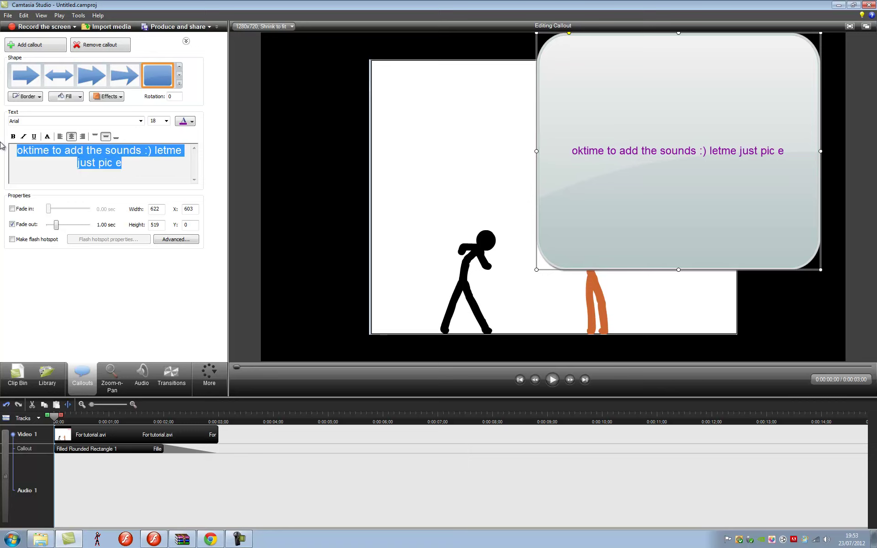
pyautogui.press('BackSpace')
pyautogui.click(109, 44)
pyautogui.click(18, 377)
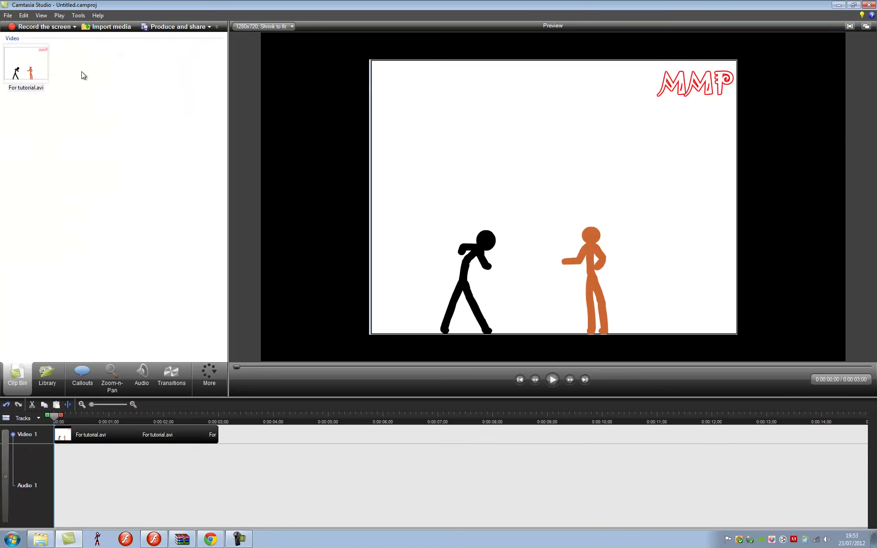
# Step: Switch to Windows Explorer and open the Fight sound effects for my animations folder inside Sfx in the Music library
pyautogui.click(40, 538)
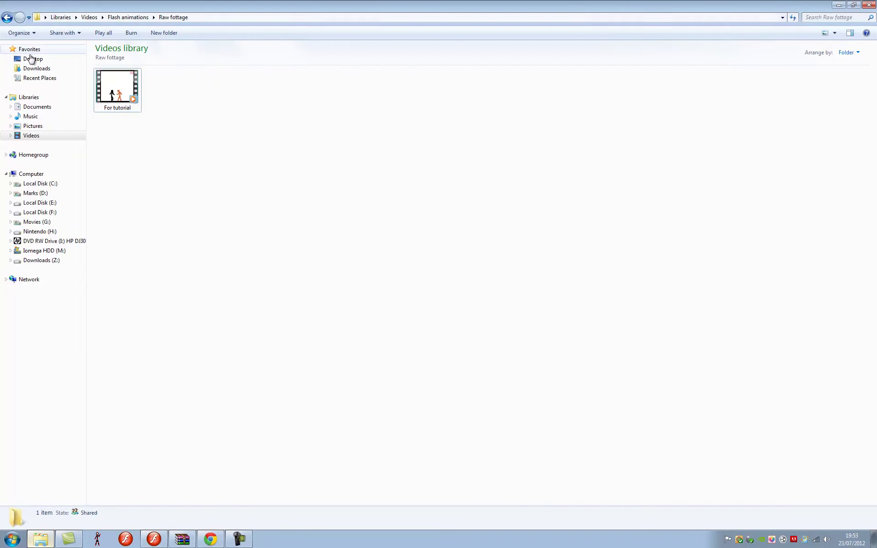
pyautogui.click(44, 115)
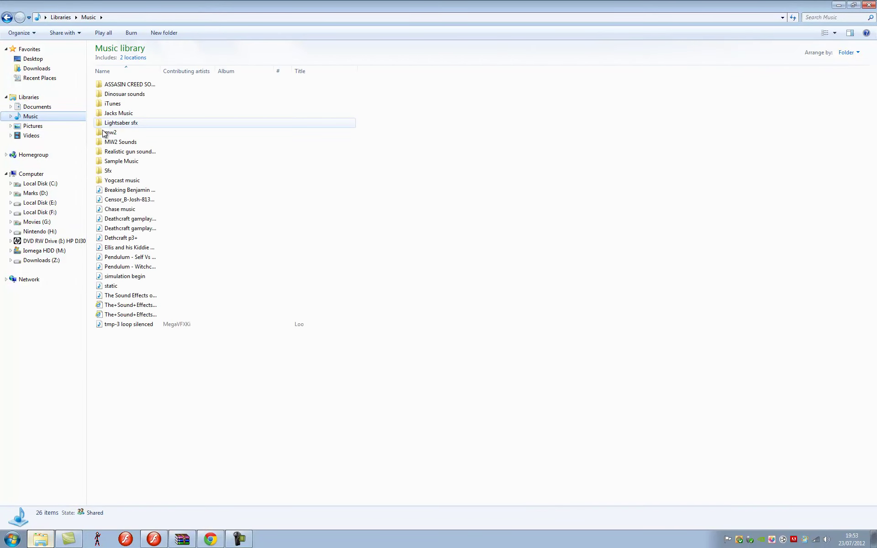
pyautogui.doubleClick(127, 177)
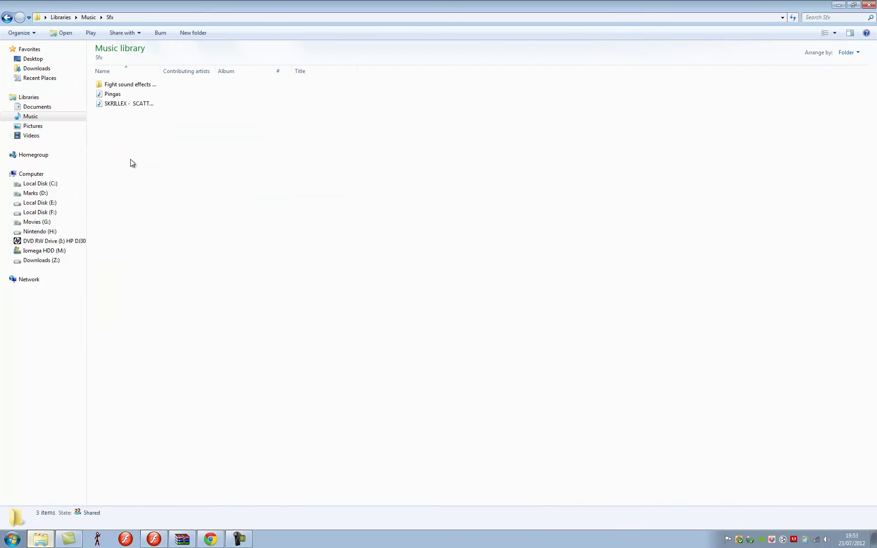
pyautogui.doubleClick(152, 84)
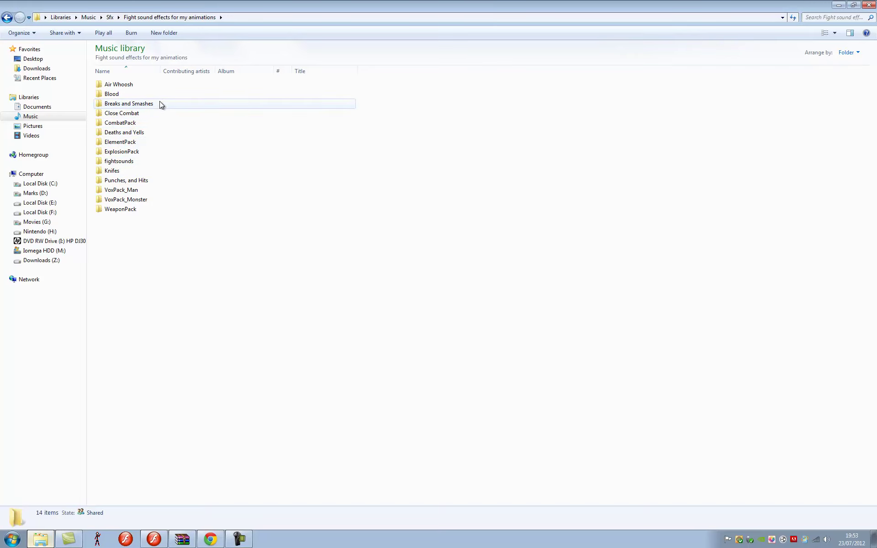
# Step: Import Air Swing 1 to Air Swing 5 from the Air Whoosh folder into the Camtasia Studio project's media
pyautogui.doubleClick(152, 84)
pyautogui.moveTo(125, 189); pyautogui.dragTo(105, 207)
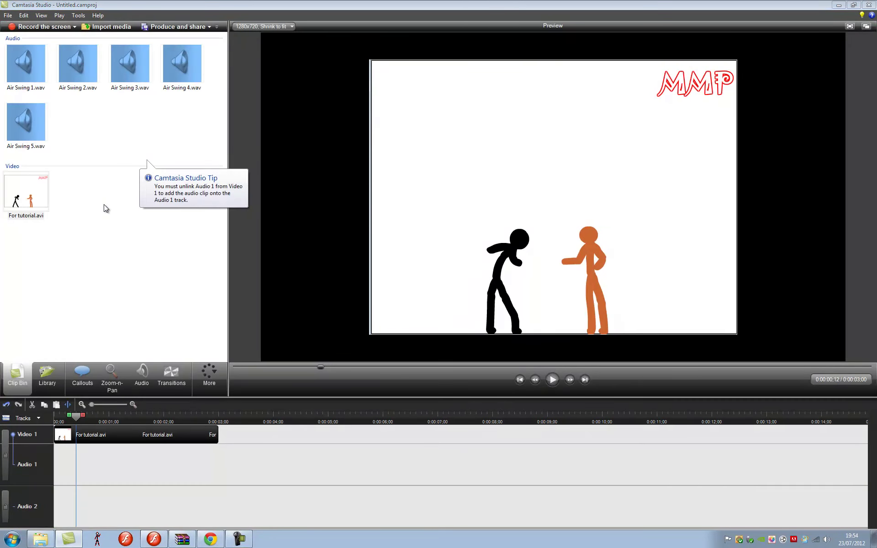
# Step: Switch to Windows Explorer and import kick type3 01 to 06 from CombatPack's HITS folder into the Camtasia Studio project
pyautogui.click(47, 542)
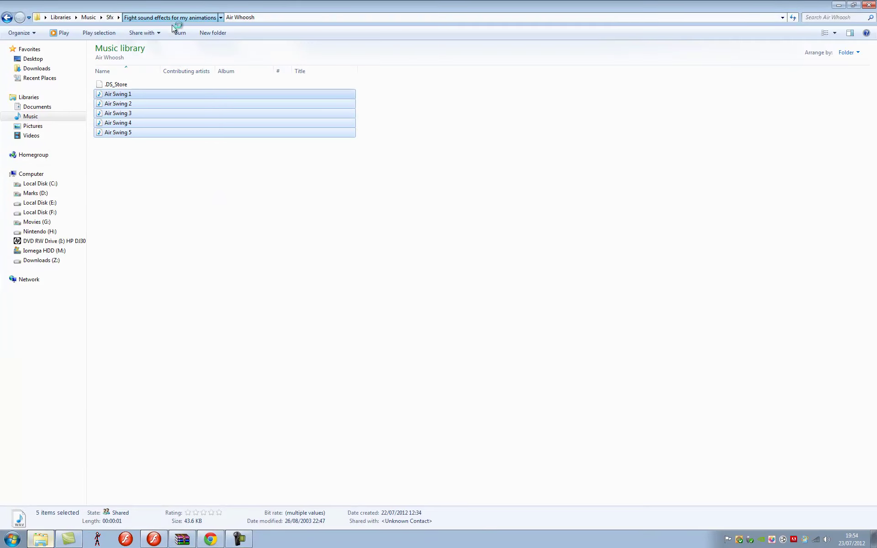
pyautogui.click(171, 18)
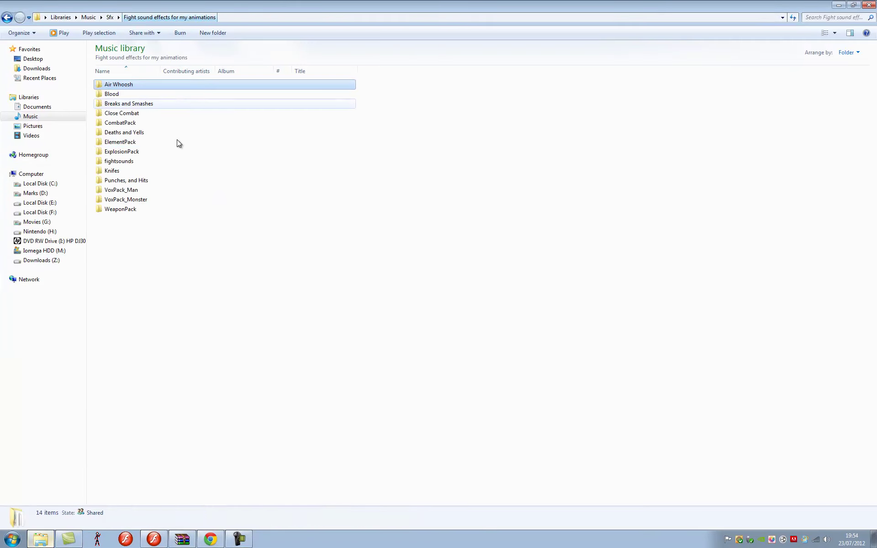
pyautogui.doubleClick(137, 122)
pyautogui.doubleClick(135, 96)
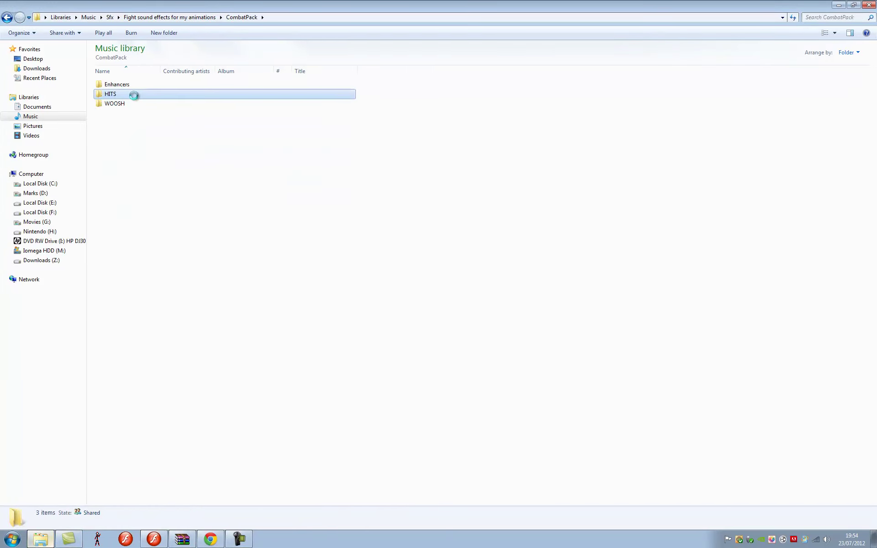
pyautogui.scroll(-10, 279, 247)
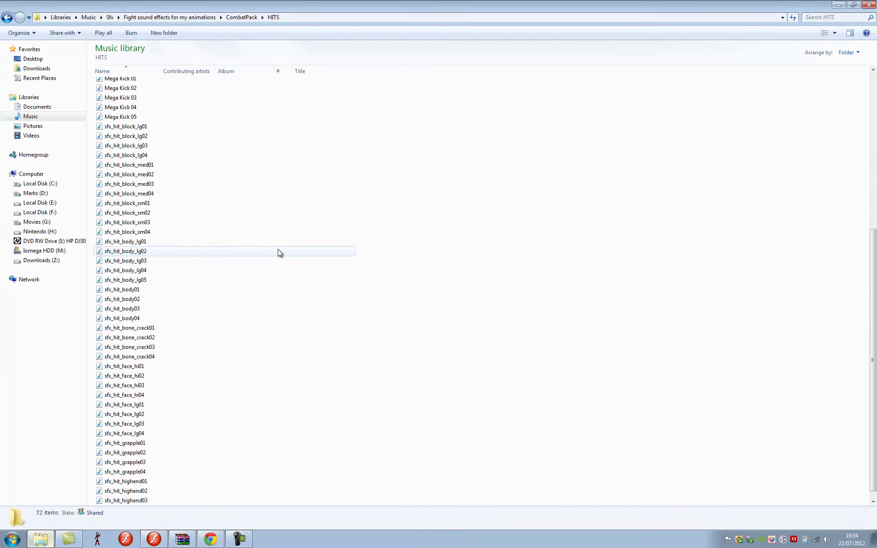
pyautogui.scroll(10, 223, 340)
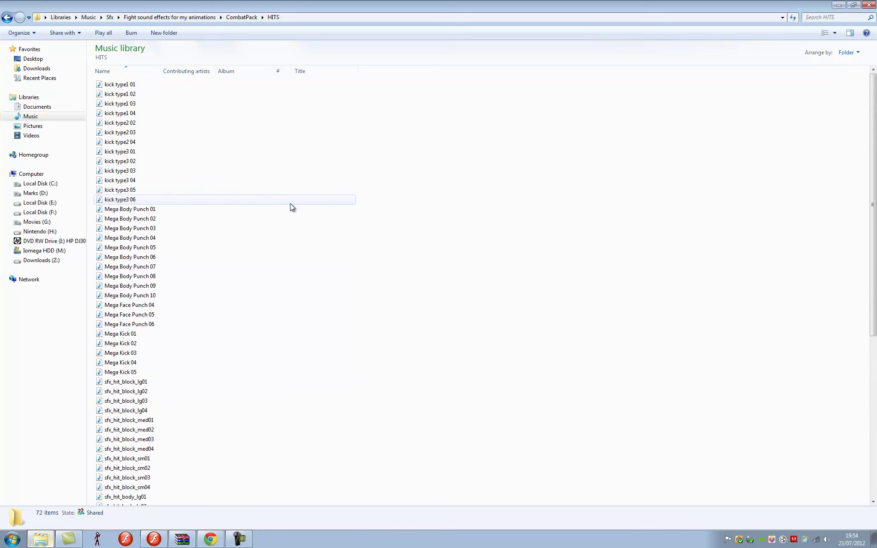
pyautogui.moveTo(359, 202); pyautogui.dragTo(135, 137)
# Step: Audition the imported kick type3 and Air Swing sounds among the project's media clips
pyautogui.click(89, 133)
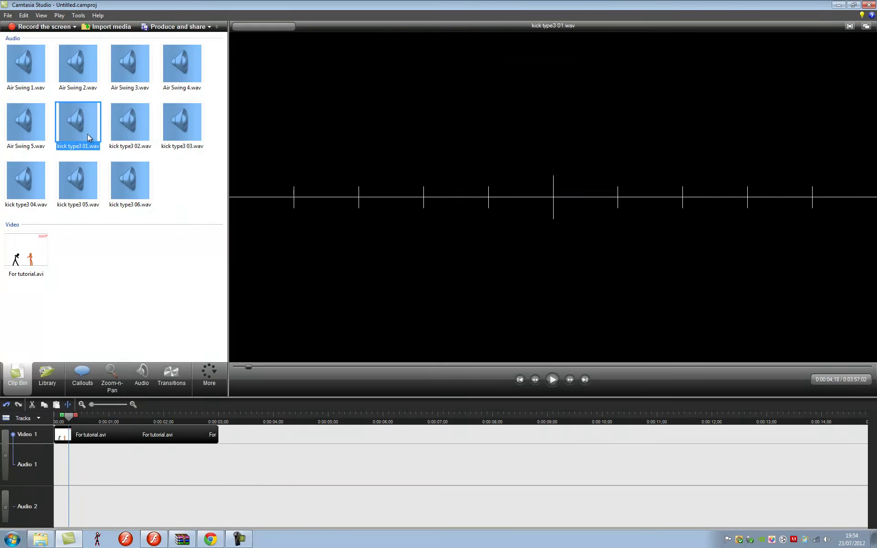
pyautogui.click(127, 127)
pyautogui.click(180, 126)
pyautogui.click(23, 196)
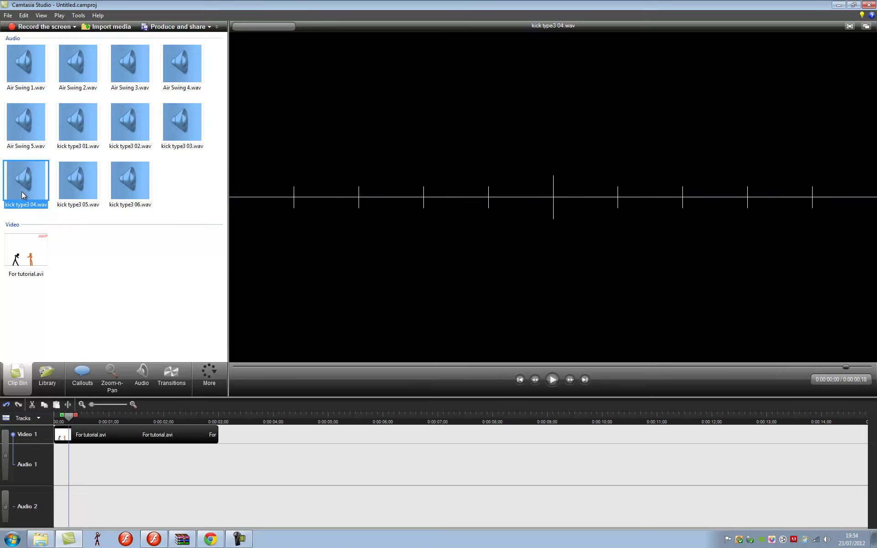
pyautogui.click(123, 180)
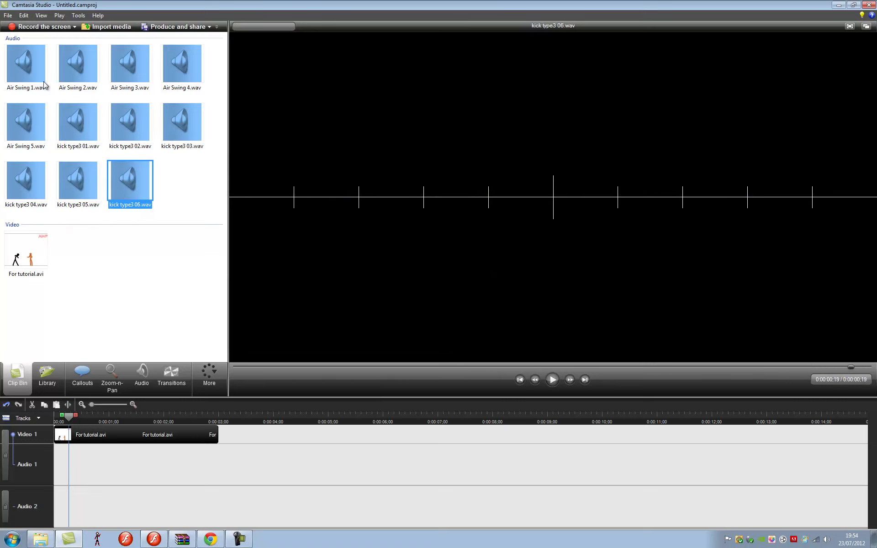
pyautogui.click(26, 68)
pyautogui.click(77, 66)
pyautogui.click(131, 72)
pyautogui.click(191, 69)
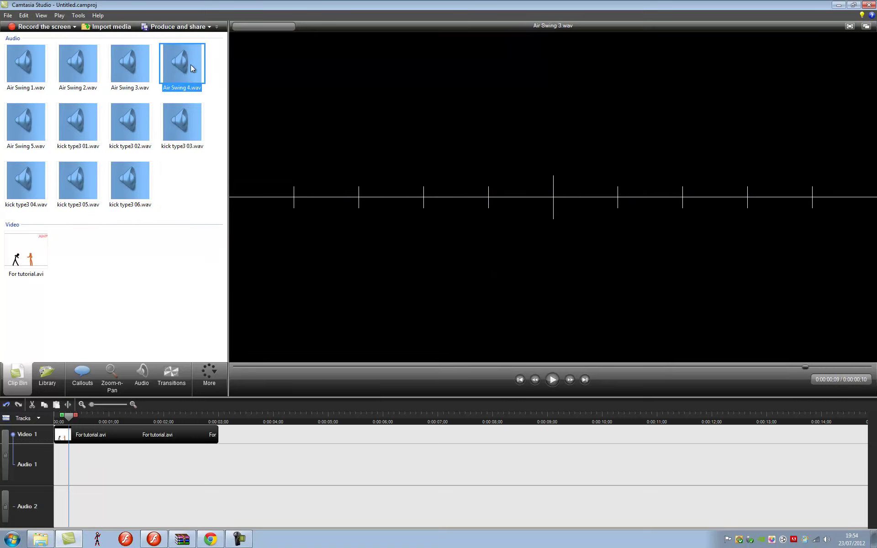
# Step: Move the playhead to 0:00:00;12 and permanently unlink Audio 1 from Video 1
pyautogui.click(28, 256)
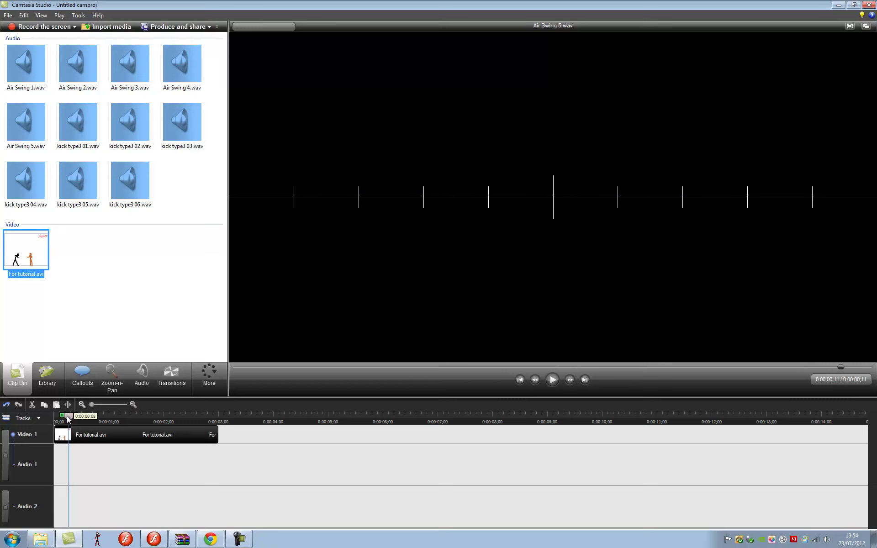
pyautogui.moveTo(69, 418)
pyautogui.mouseDown()
pyautogui.moveTo(52, 419)
pyautogui.moveTo(79, 419)
pyautogui.mouseUp()
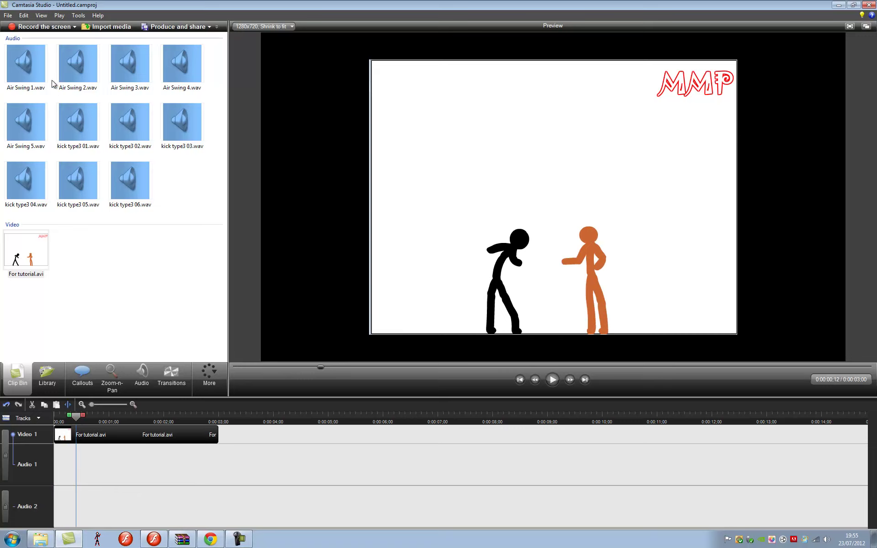
pyautogui.moveTo(28, 73); pyautogui.dragTo(55, 394)
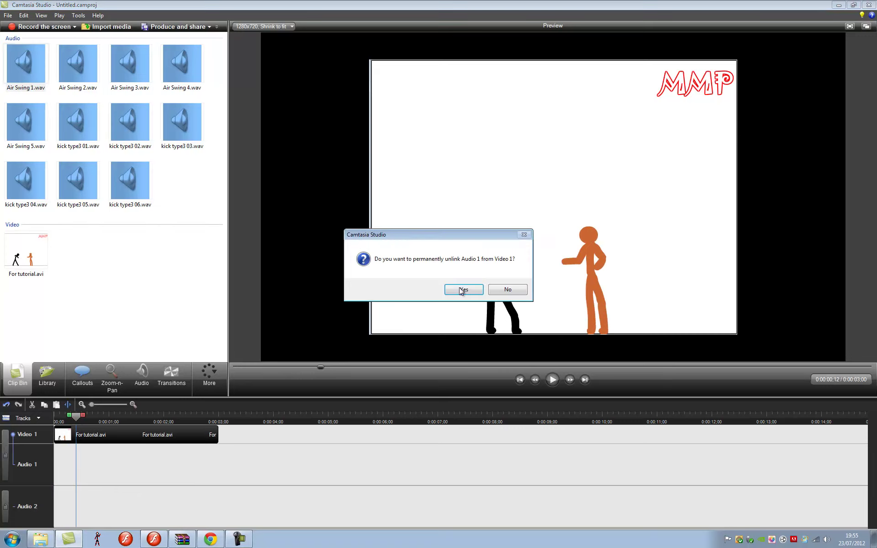
pyautogui.click(461, 288)
# Step: Place Air Swing 2.wav on Audio 1 at 0:00:00;12, accept the audio format notice, and play back the result
pyautogui.doubleClick(40, 77)
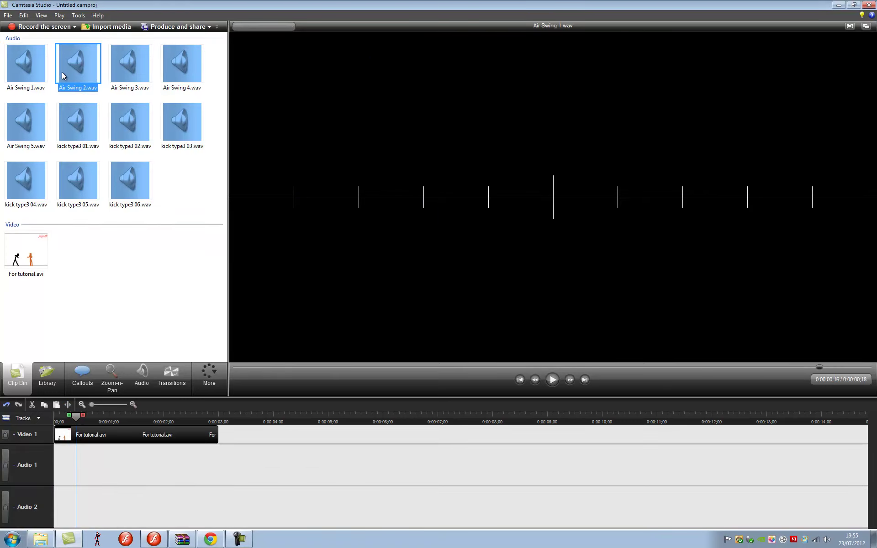
pyautogui.moveTo(62, 73); pyautogui.dragTo(77, 475)
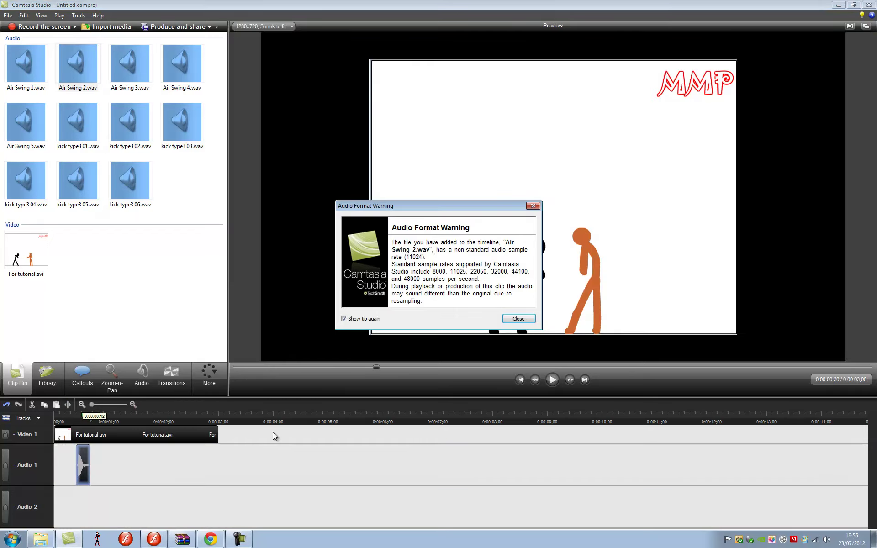
pyautogui.click(524, 318)
pyautogui.click(552, 379)
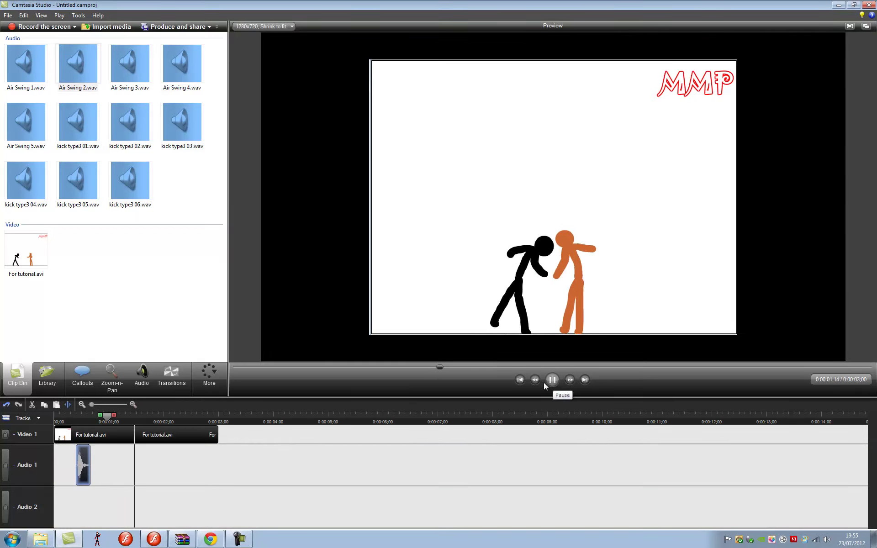
pyautogui.click(553, 381)
# Step: Move the playhead back to the punch at 0:00:00;15 and audition kick type3 01 and kick type3 03
pyautogui.click(86, 421)
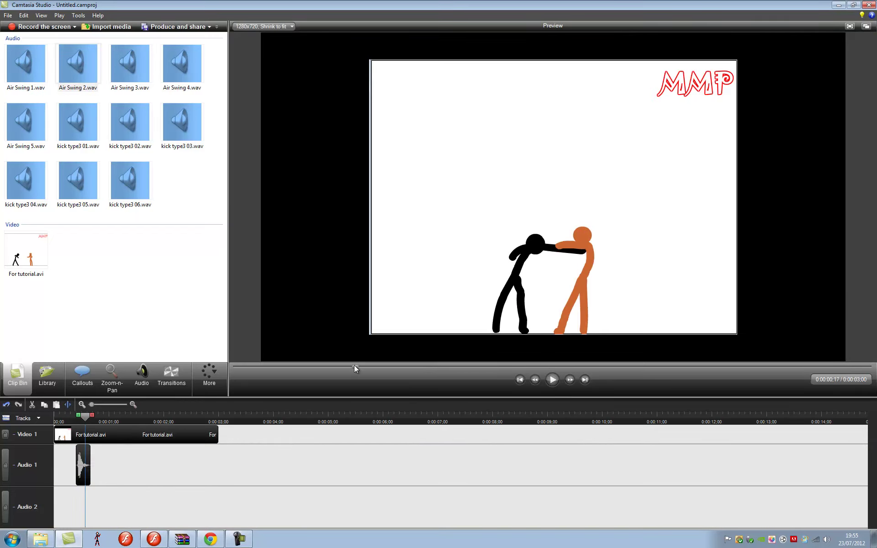
pyautogui.moveTo(350, 370)
pyautogui.mouseDown()
pyautogui.moveTo(332, 369)
pyautogui.moveTo(342, 371)
pyautogui.mouseUp()
pyautogui.click(92, 131)
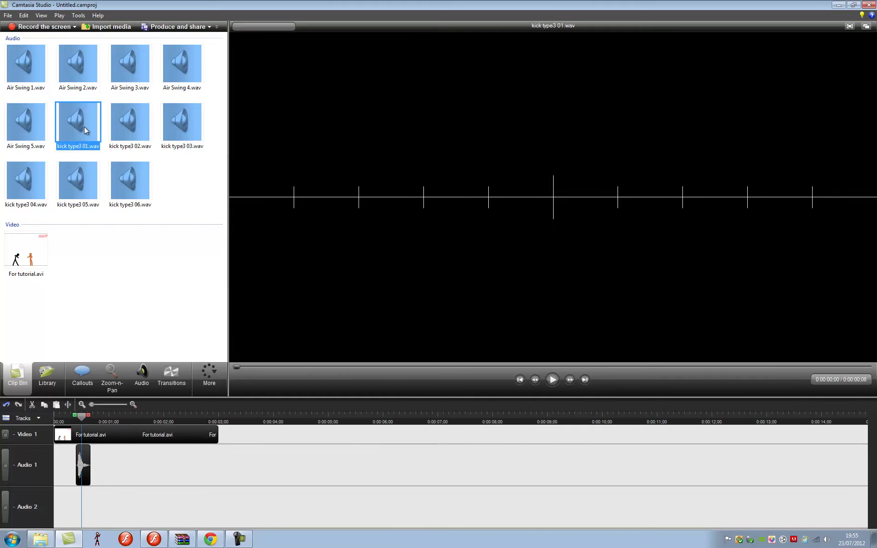
pyautogui.doubleClick(182, 126)
# Step: Switch to Windows Explorer, audition sfx_hit_face_hi01 from the HITS folder, and close the media player
pyautogui.click(40, 539)
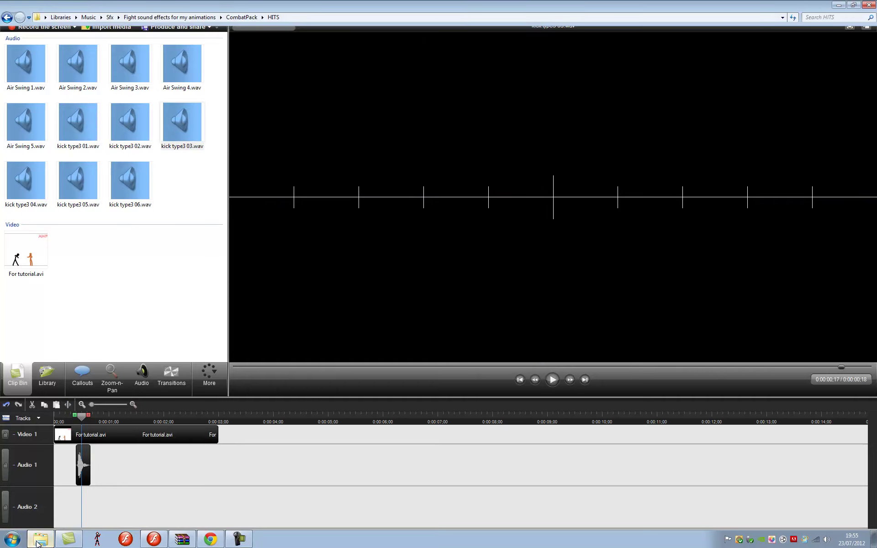
pyautogui.click(535, 362)
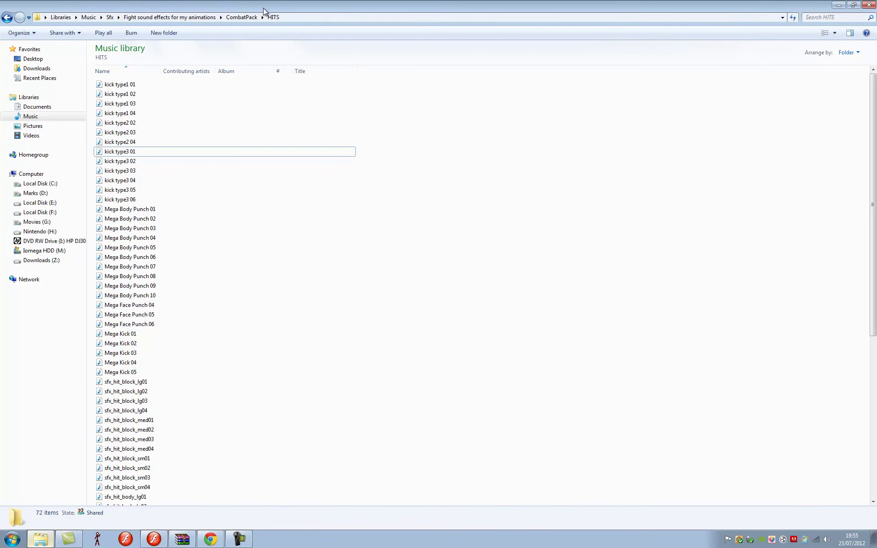
pyautogui.scroll(-9, 290, 210)
pyautogui.click(142, 358)
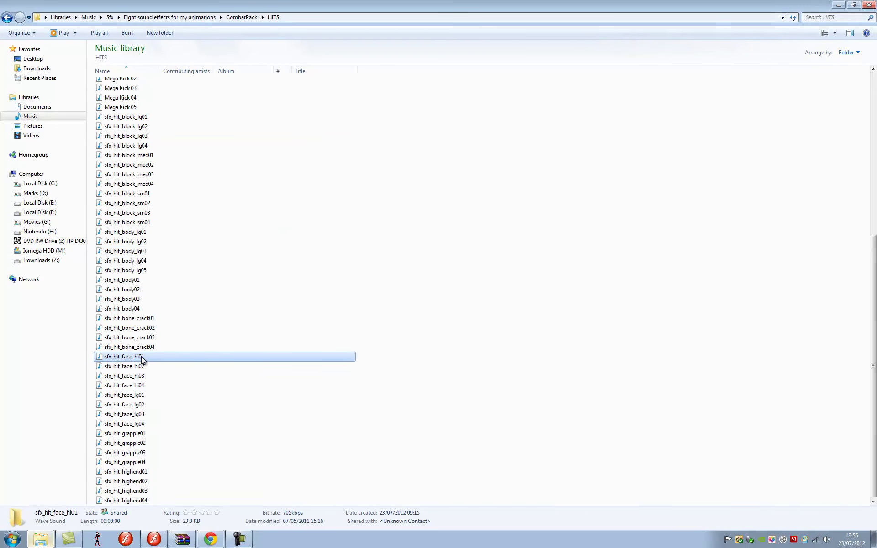
pyautogui.moveTo(369, 426); pyautogui.dragTo(395, 402)
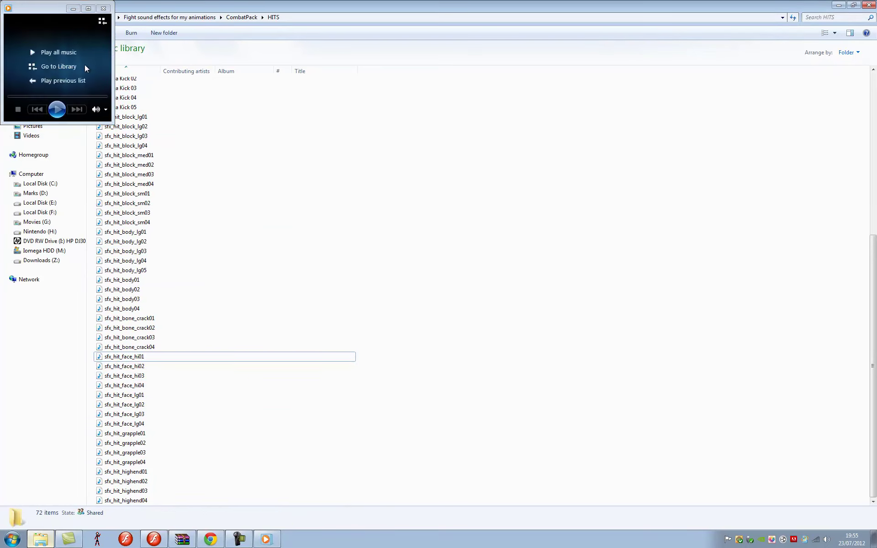
pyautogui.click(103, 8)
# Step: Import Punch 1 to 5 and Punch Hard 1 to 3 from the Punches, and Hits folder into Camtasia Studio
pyautogui.click(170, 17)
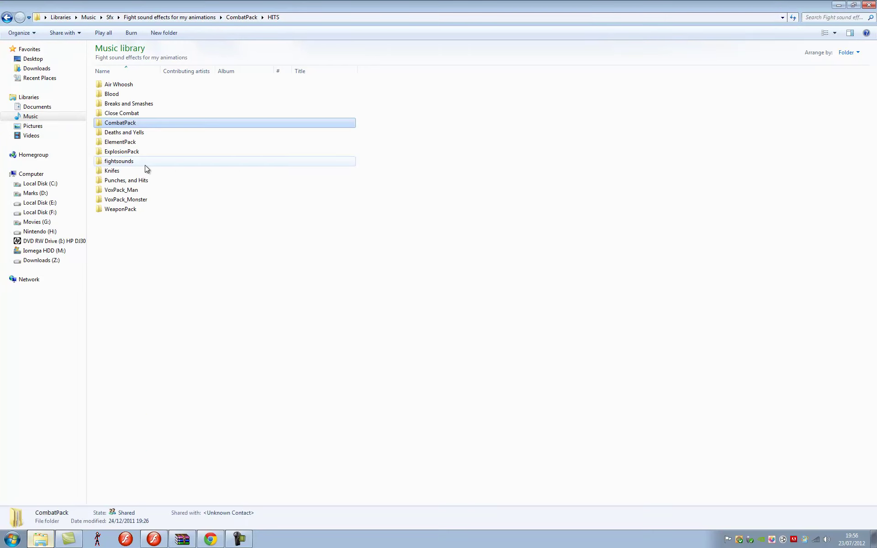
pyautogui.doubleClick(172, 182)
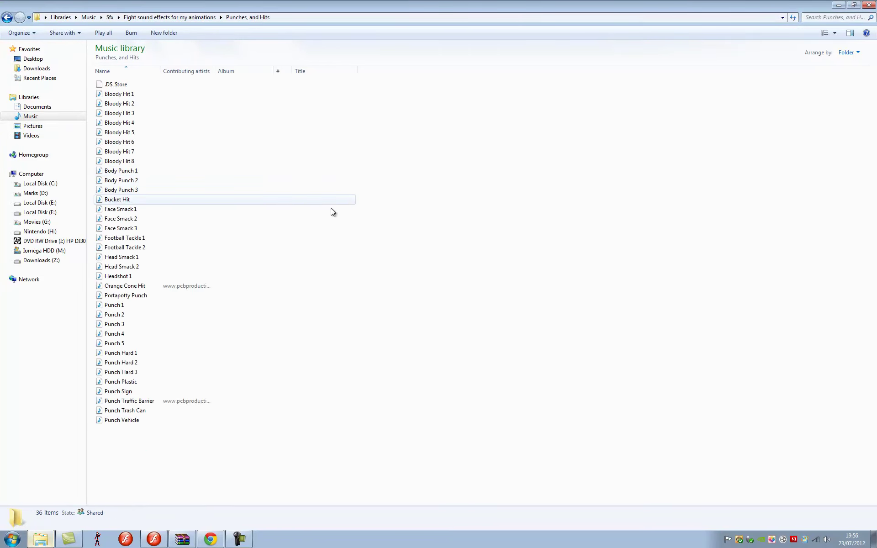
pyautogui.moveTo(359, 375); pyautogui.dragTo(170, 251)
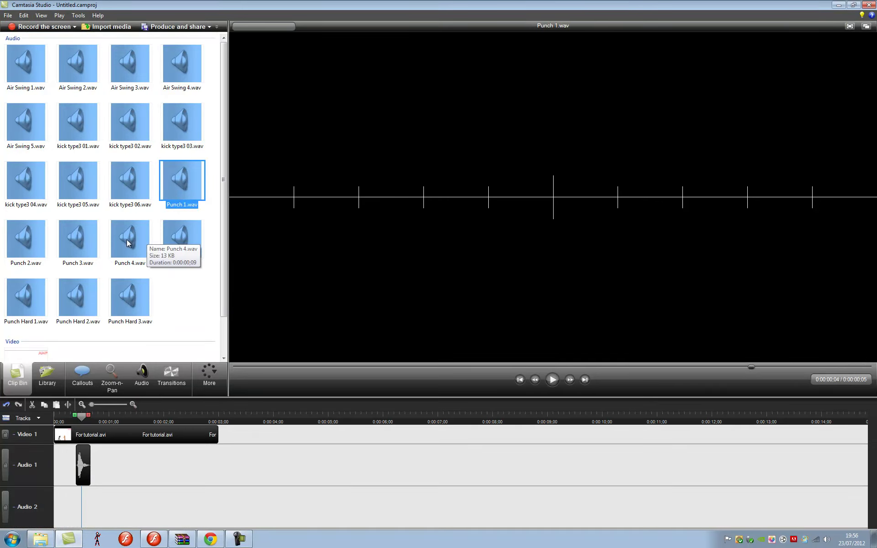
# Step: Audition Punch 5 and Punch 4, place Punch 4.wav on Audio 2 at 0:00:00;15, and accept the audio format notice
pyautogui.doubleClick(179, 238)
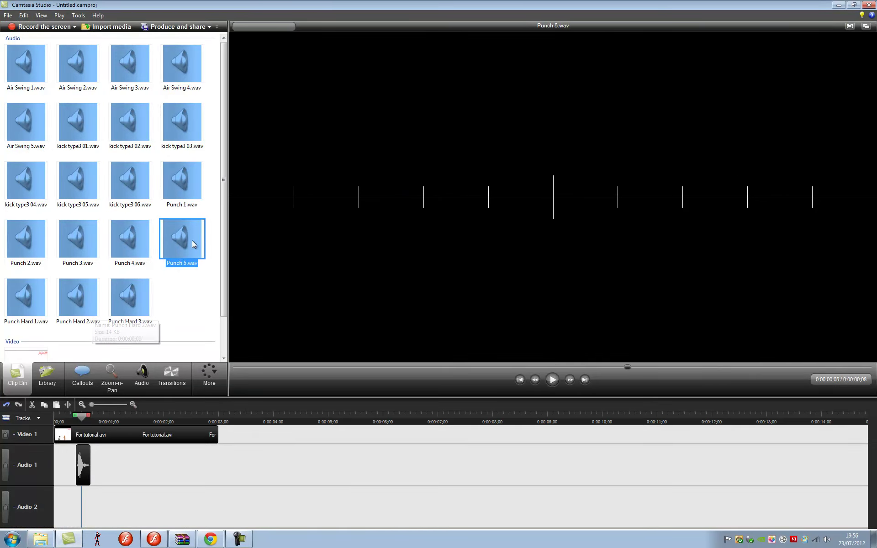
pyautogui.doubleClick(130, 250)
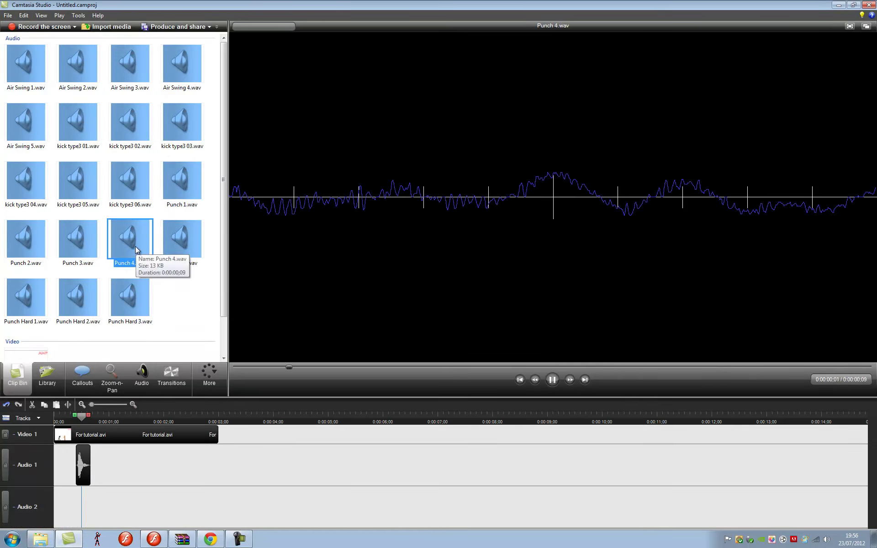
pyautogui.moveTo(130, 250); pyautogui.dragTo(85, 510)
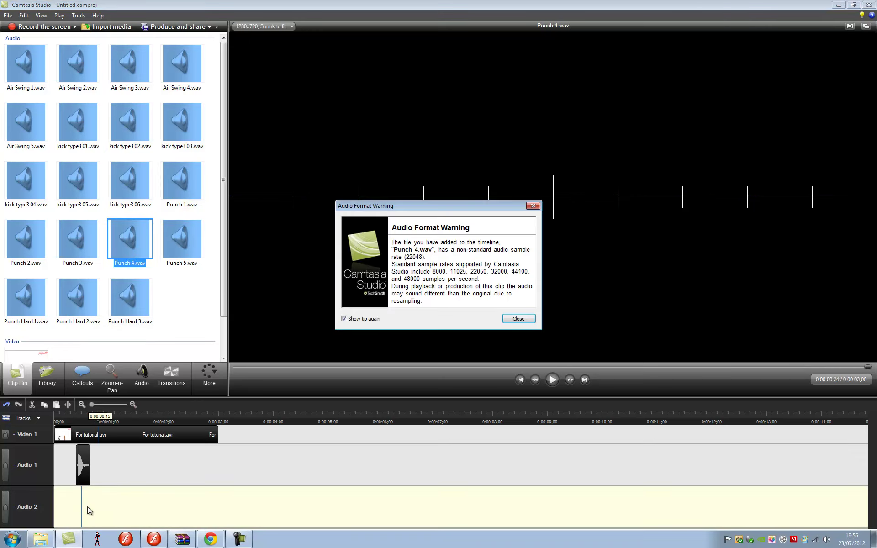
pyautogui.press('Return')
# Step: Play back the opening with both sounds, and set the playhead to 0:00:00;25
pyautogui.click(64, 416)
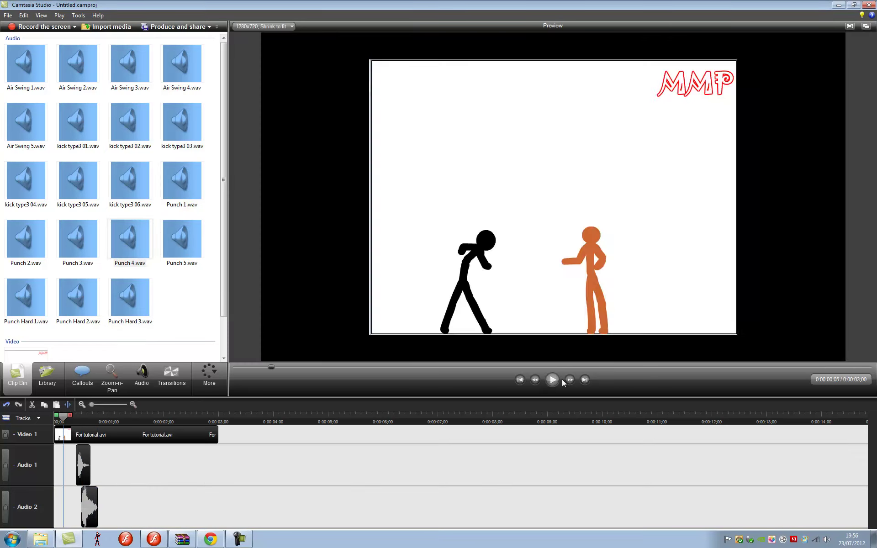
pyautogui.press('space')
pyautogui.click(88, 421)
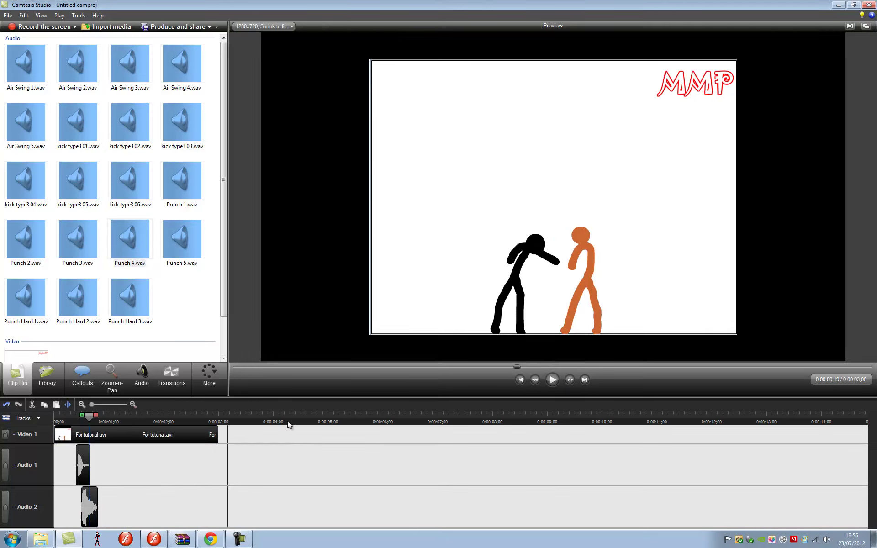
pyautogui.moveTo(372, 370); pyautogui.dragTo(416, 370)
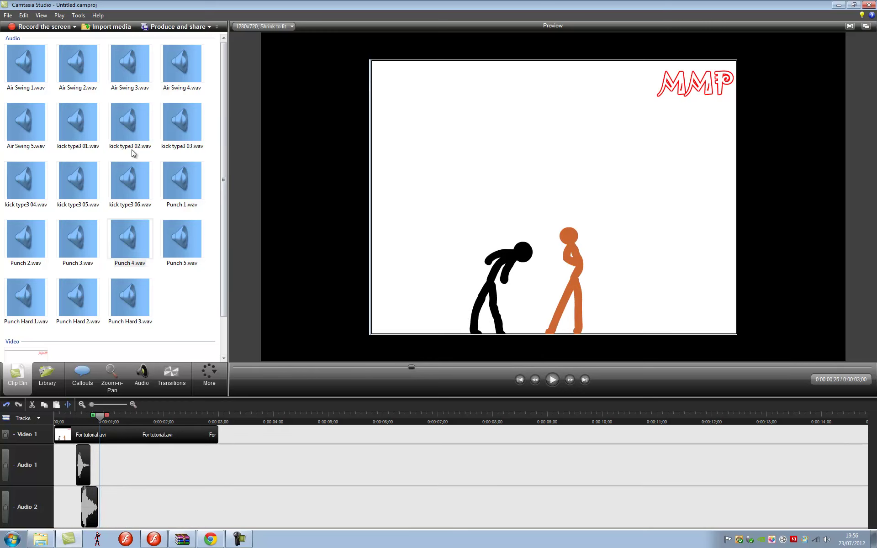
# Step: Switch to Windows Explorer, audition whoosh type4 01 and whoosh type3 01 from CombatPack's WOOSH folder, and close the media player
pyautogui.click(52, 541)
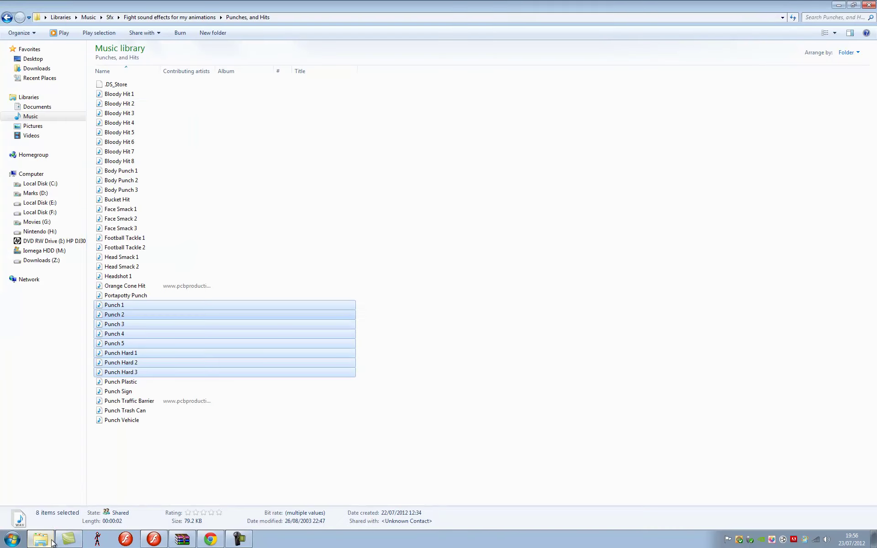
pyautogui.click(201, 18)
pyautogui.click(138, 124)
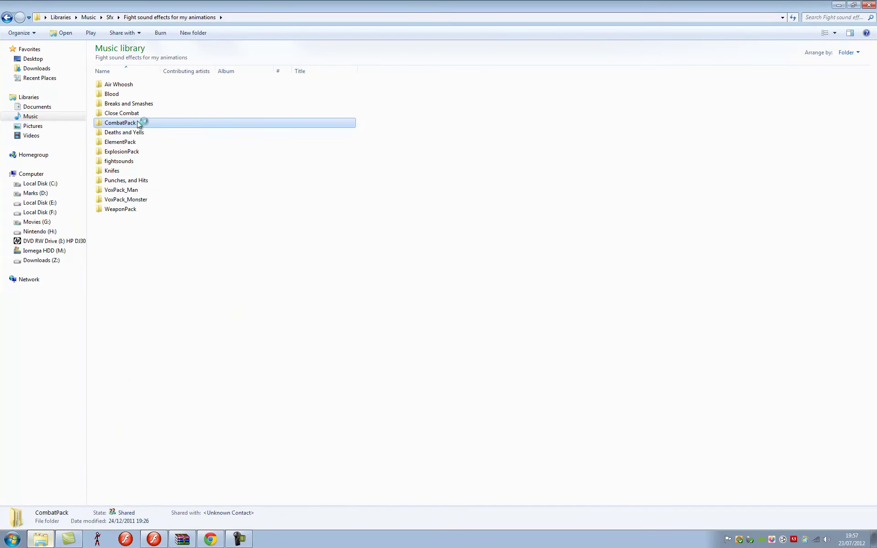
pyautogui.doubleClick(148, 103)
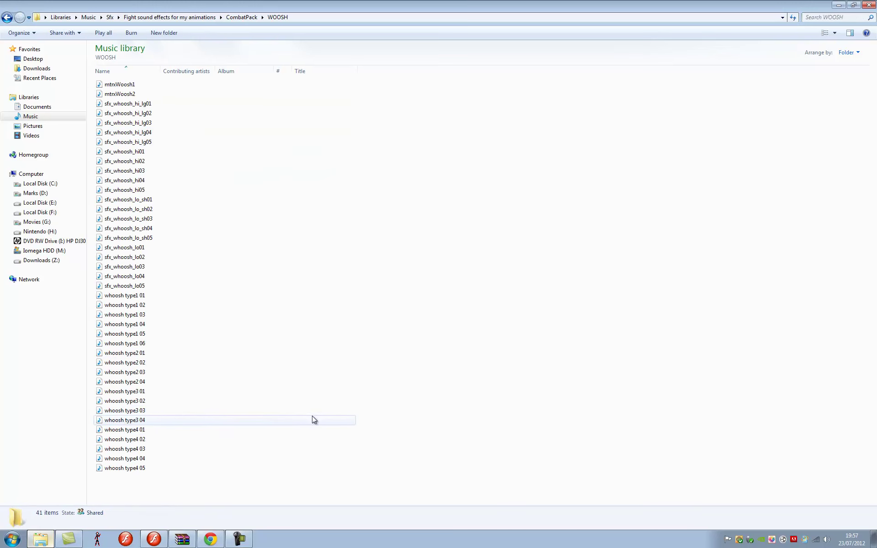
pyautogui.click(333, 429)
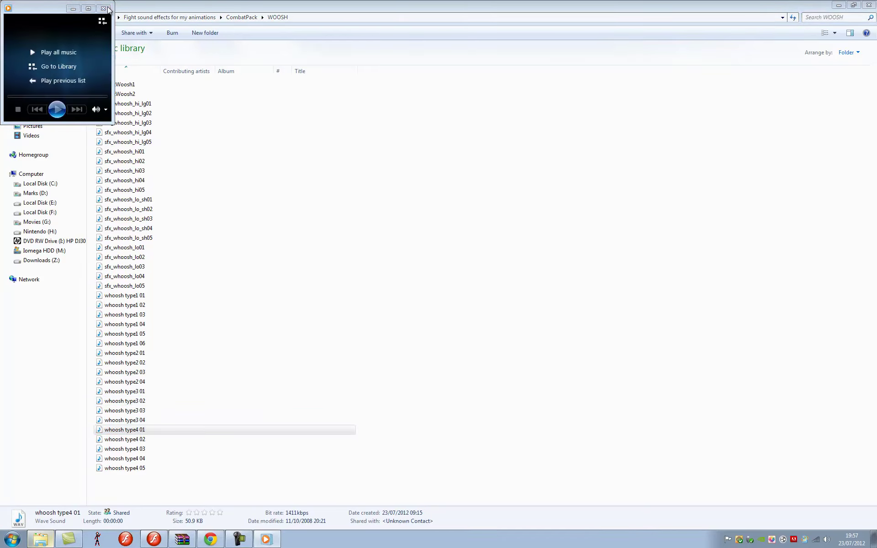
pyautogui.click(108, 9)
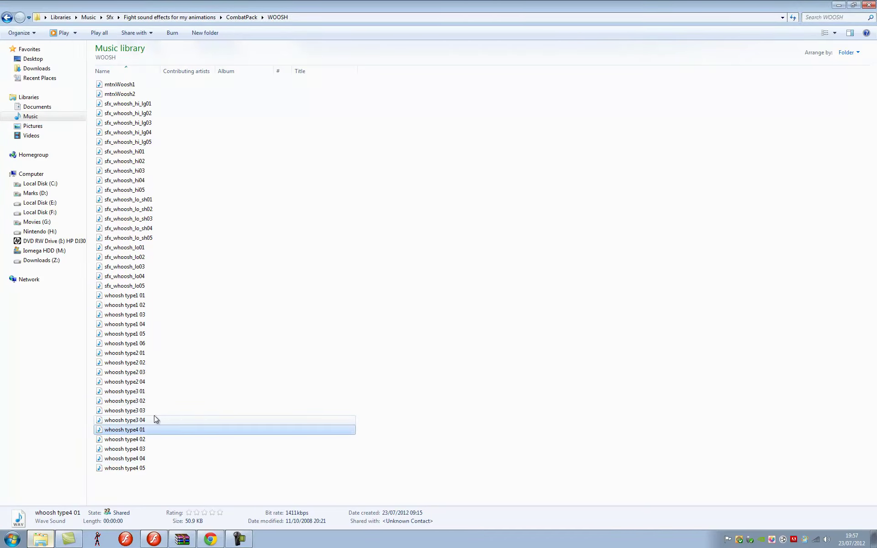
pyautogui.doubleClick(151, 392)
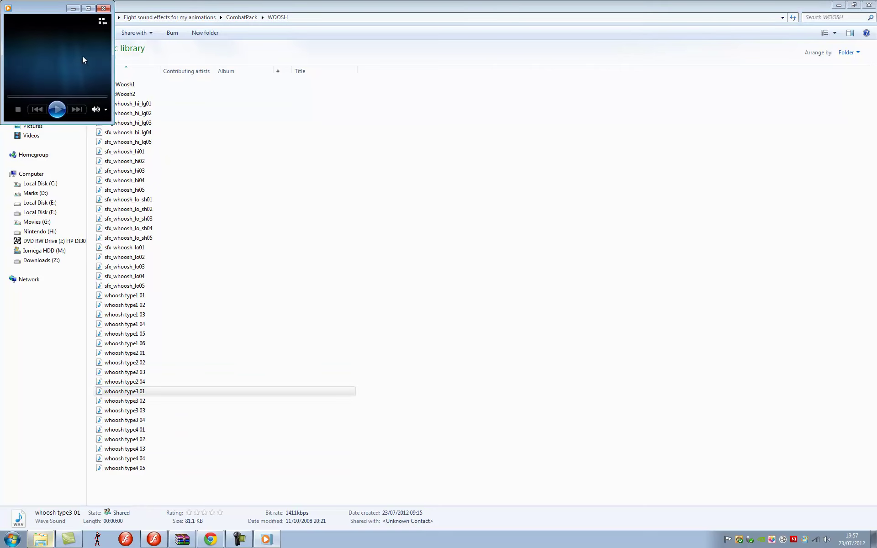
pyautogui.click(103, 9)
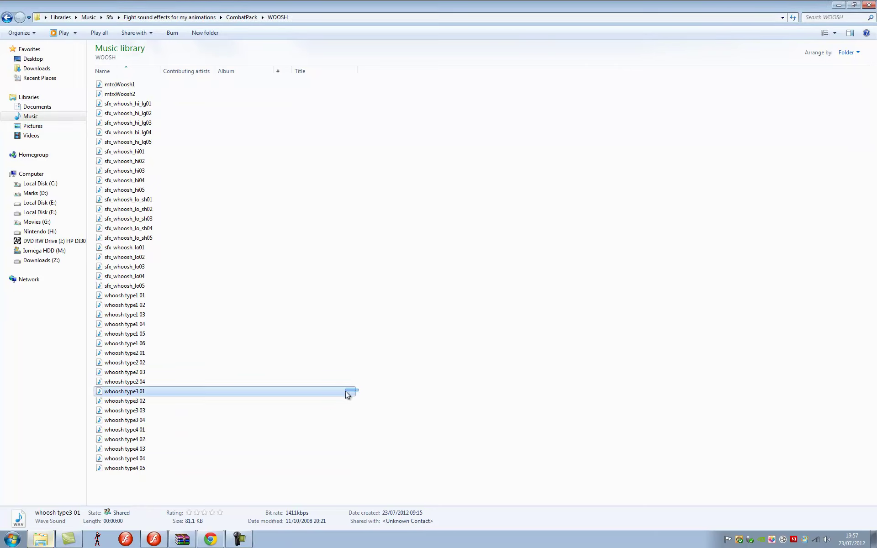
# Step: Import whoosh type3 01 to 04 from the WOOSH folder into Camtasia Studio and audition them
pyautogui.moveTo(354, 389); pyautogui.dragTo(175, 302)
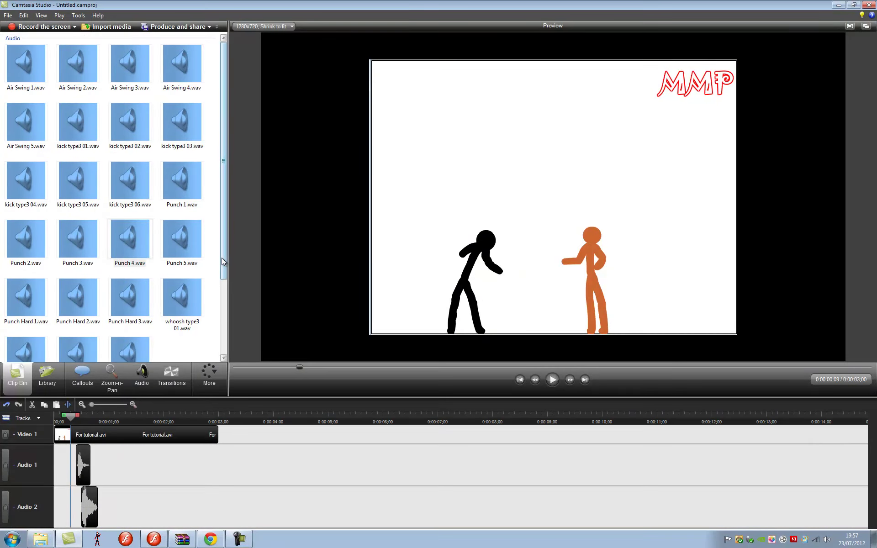
pyautogui.click(188, 239)
pyautogui.click(34, 300)
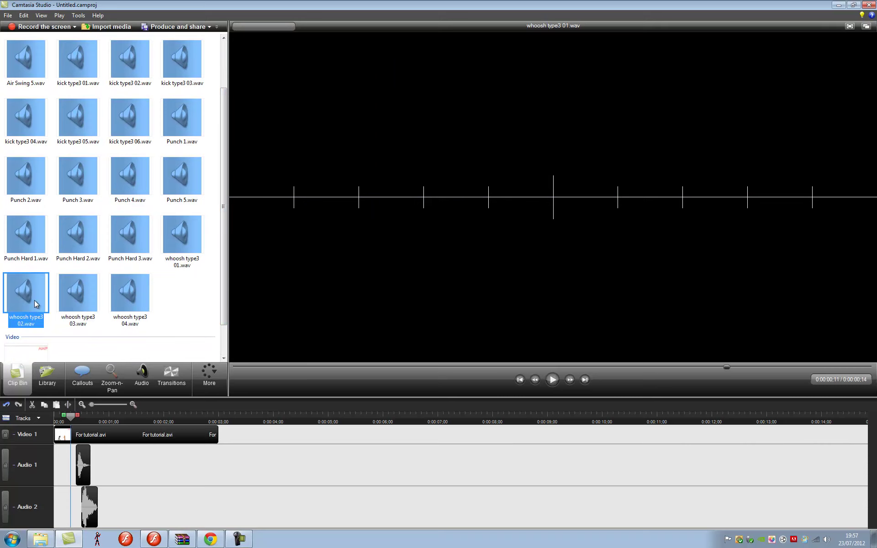
pyautogui.click(78, 298)
pyautogui.click(130, 295)
# Step: Place Air Swing 3.wav on Audio 1 at 0:00:00;25 and accept the audio format notice
pyautogui.click(89, 418)
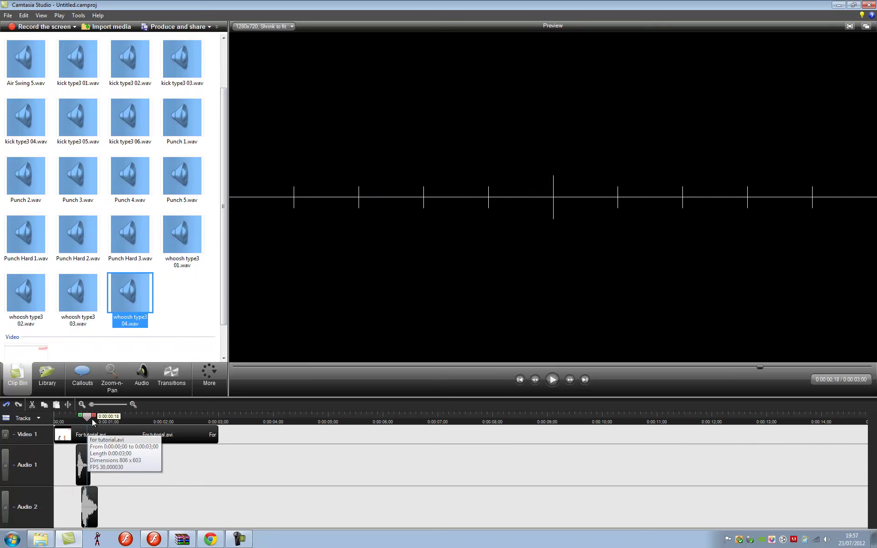
pyautogui.click(93, 419)
pyautogui.moveTo(376, 366); pyautogui.dragTo(412, 372)
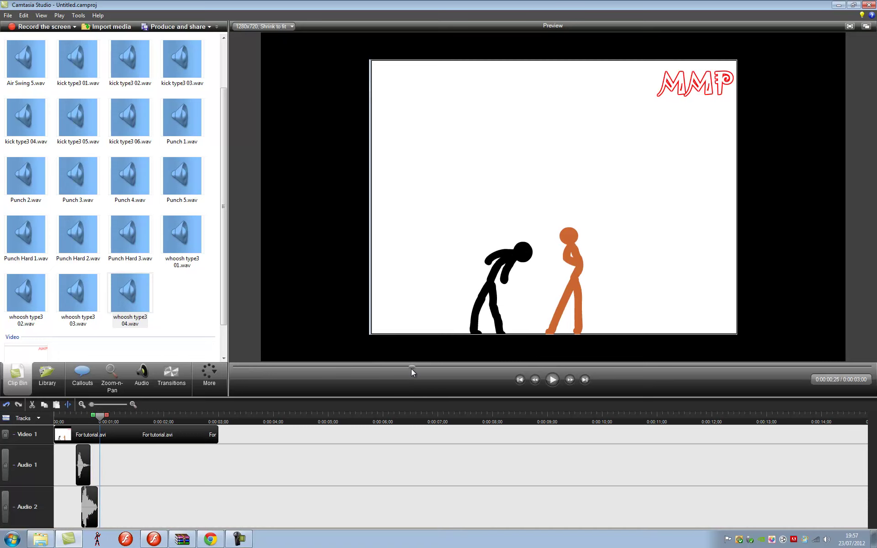
pyautogui.scroll(3, 227, 165)
pyautogui.click(97, 65)
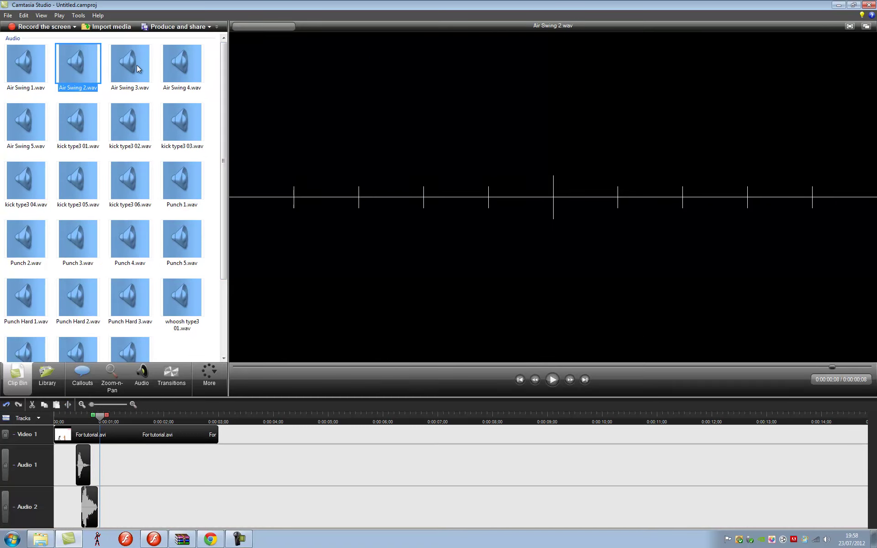
pyautogui.moveTo(139, 73); pyautogui.dragTo(101, 470)
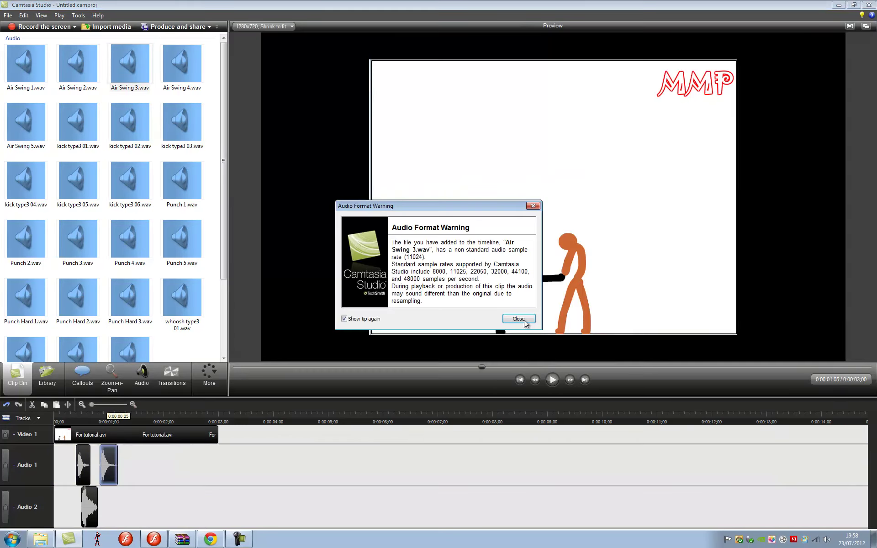
pyautogui.click(521, 375)
# Step: Play up to the kick's impact and place Punch Hard 1.wav on Audio 2 at 0:00:01;02
pyautogui.click(551, 381)
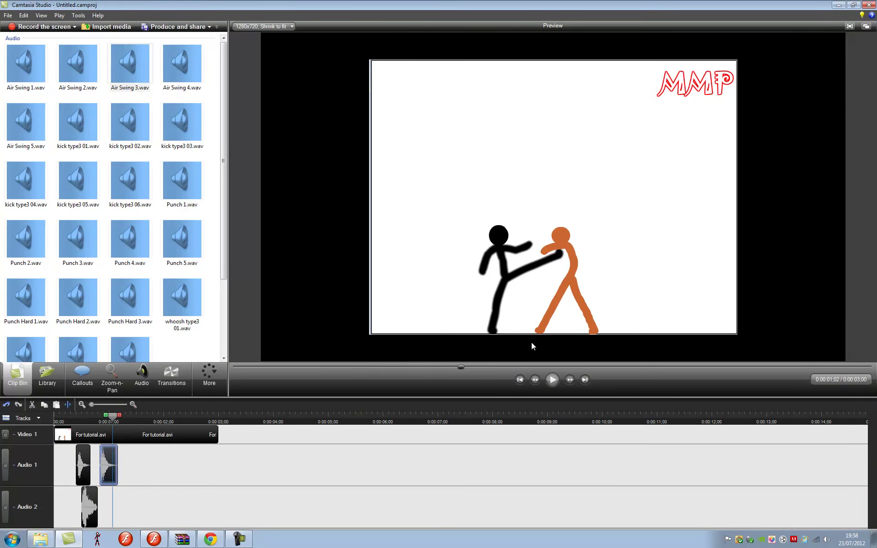
pyautogui.click(47, 307)
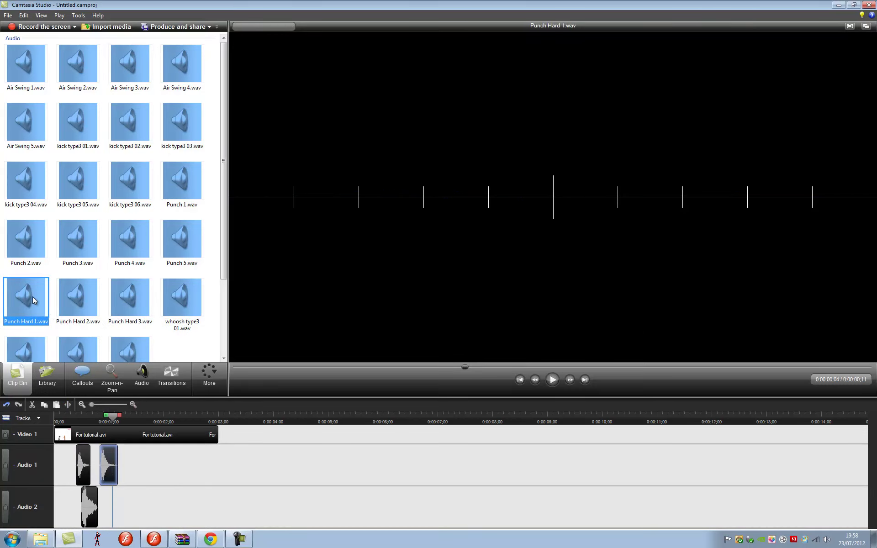
pyautogui.moveTo(32, 299); pyautogui.dragTo(113, 515)
pyautogui.click(535, 374)
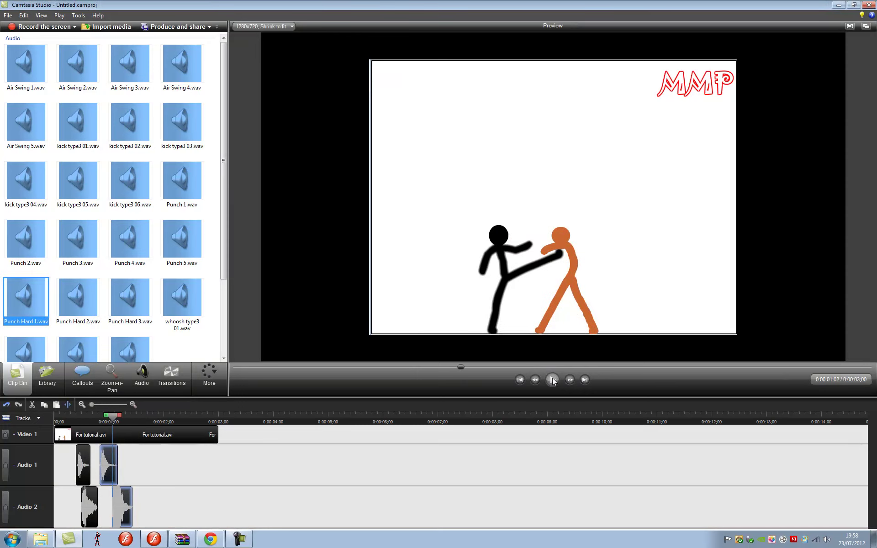
# Step: Place Air Swing 1.wav on Audio 1 at 0:00:01;09, just before the next kick, and accept the audio format notice
pyautogui.click(535, 380)
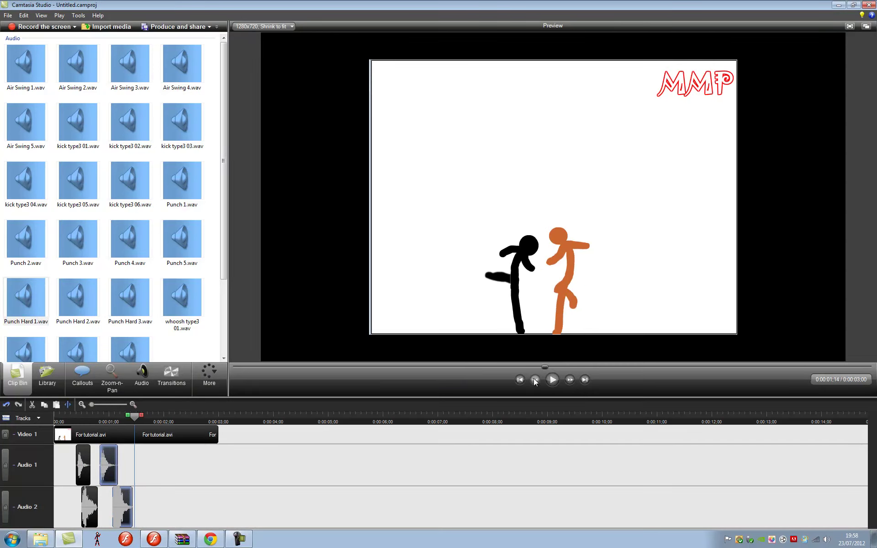
pyautogui.click(535, 379)
pyautogui.click(536, 380)
pyautogui.click(224, 246)
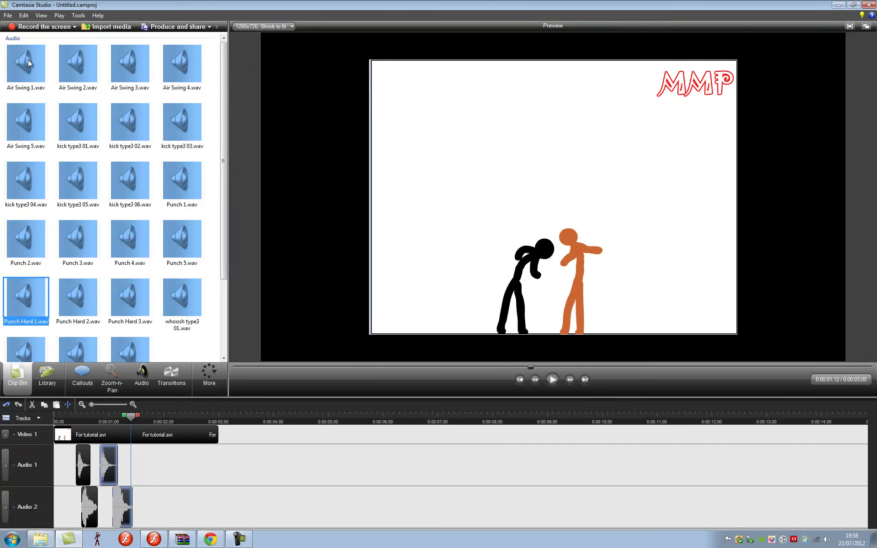
pyautogui.moveTo(29, 63); pyautogui.dragTo(127, 478)
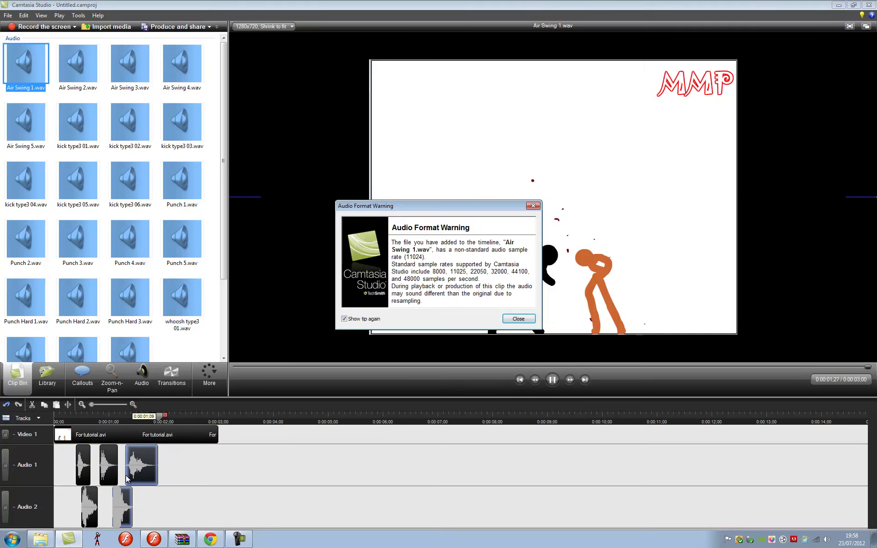
pyautogui.click(520, 318)
# Step: Set the playhead to the second kick's impact at 0:00:01;18 and place Punch Hard 2.wav there on Audio 2
pyautogui.click(552, 379)
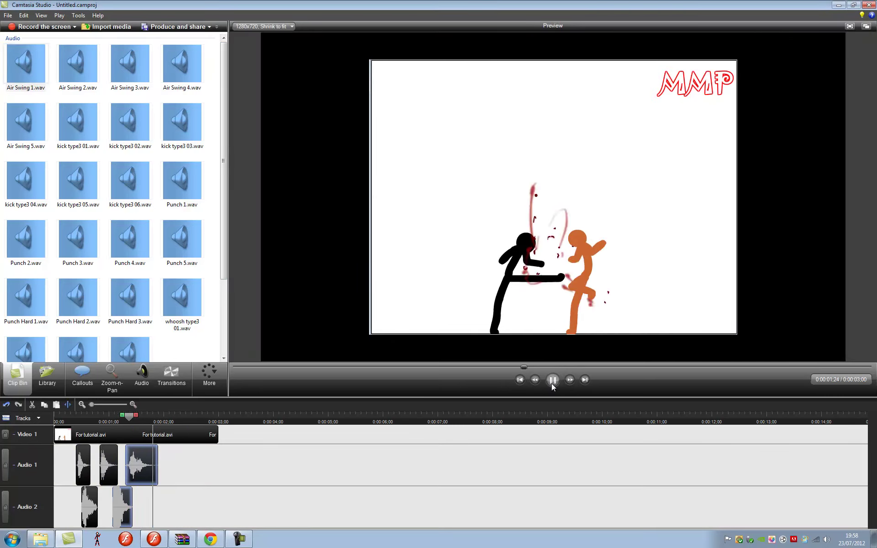
pyautogui.moveTo(605, 368); pyautogui.dragTo(568, 369)
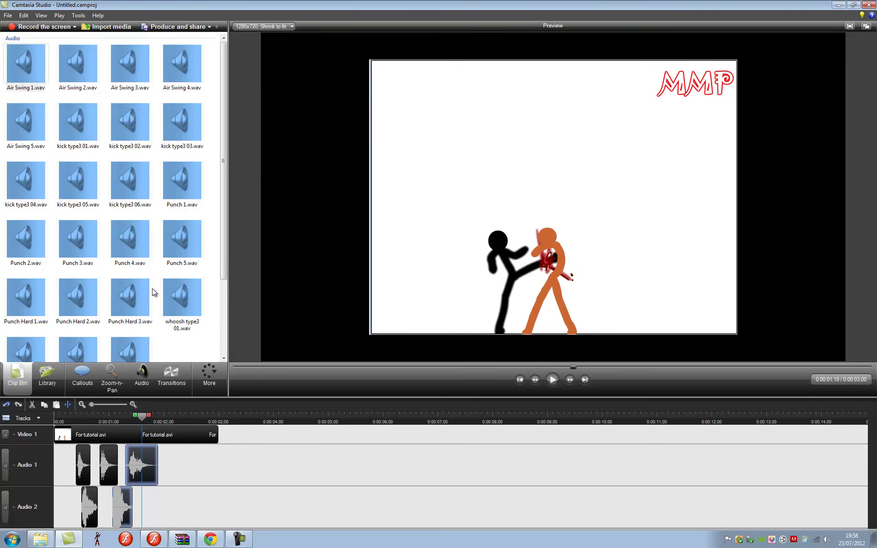
pyautogui.moveTo(78, 297); pyautogui.dragTo(143, 520)
pyautogui.click(518, 366)
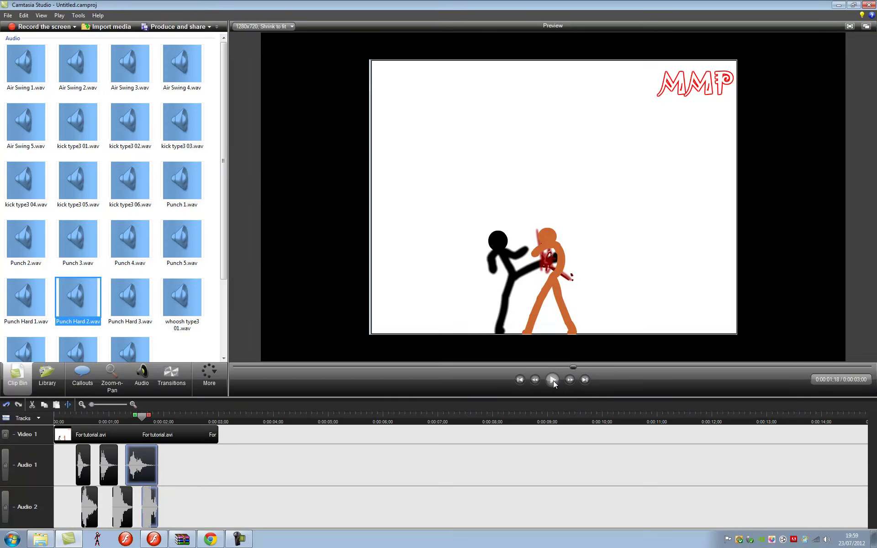
# Step: Place Punch Hard 3.wav on Audio 2 at 0:00:02;04 and play back the whole clip from the start
pyautogui.click(553, 379)
pyautogui.moveTo(132, 299); pyautogui.dragTo(170, 509)
pyautogui.click(519, 317)
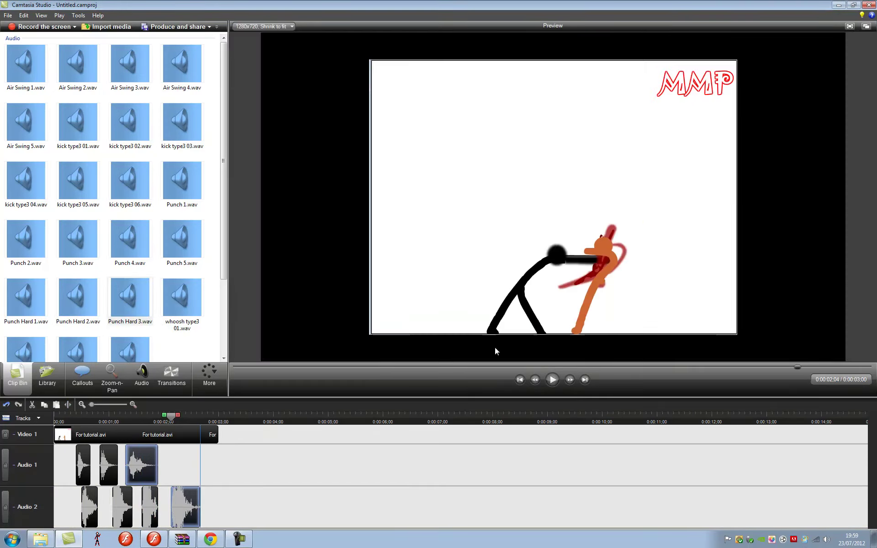
pyautogui.moveTo(688, 368); pyautogui.dragTo(229, 386)
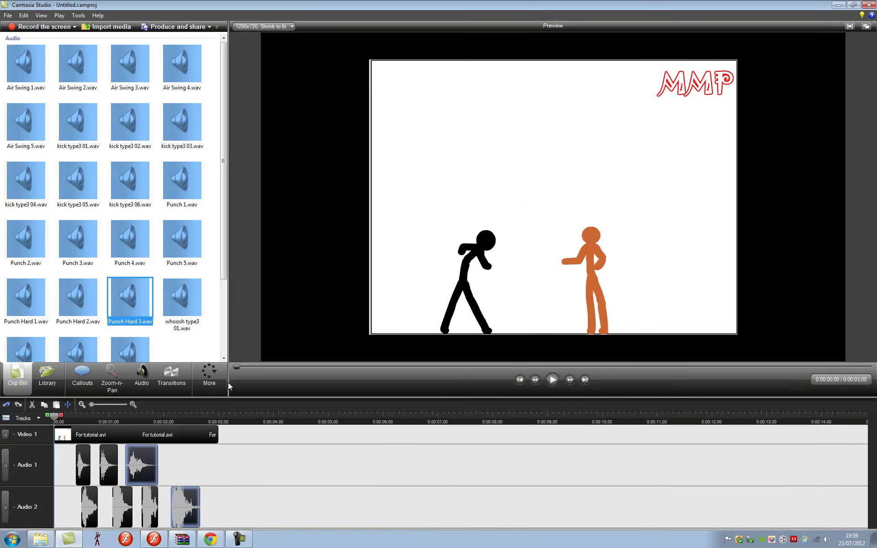
pyautogui.click(552, 381)
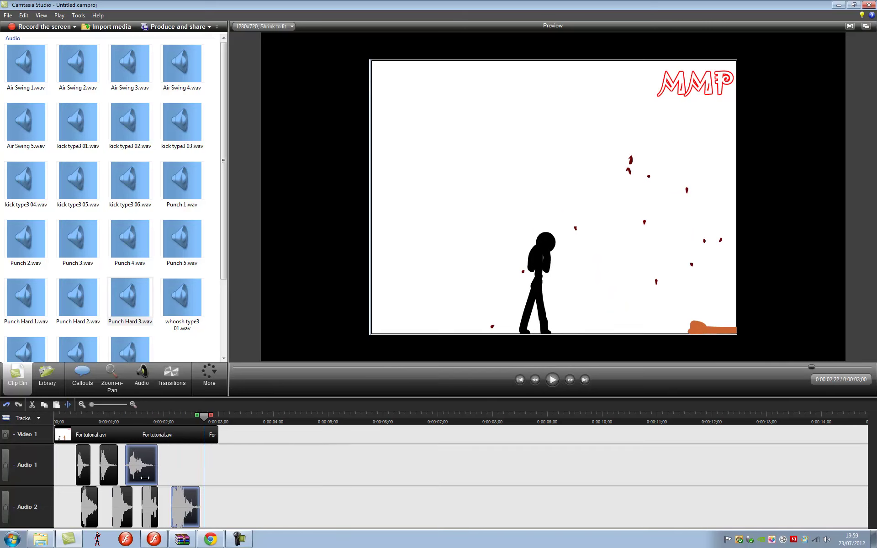
# Step: Add a rounded rectangle callout at 0:00:02;22 reading "cool now i want some yells and a death cry"
pyautogui.click(82, 375)
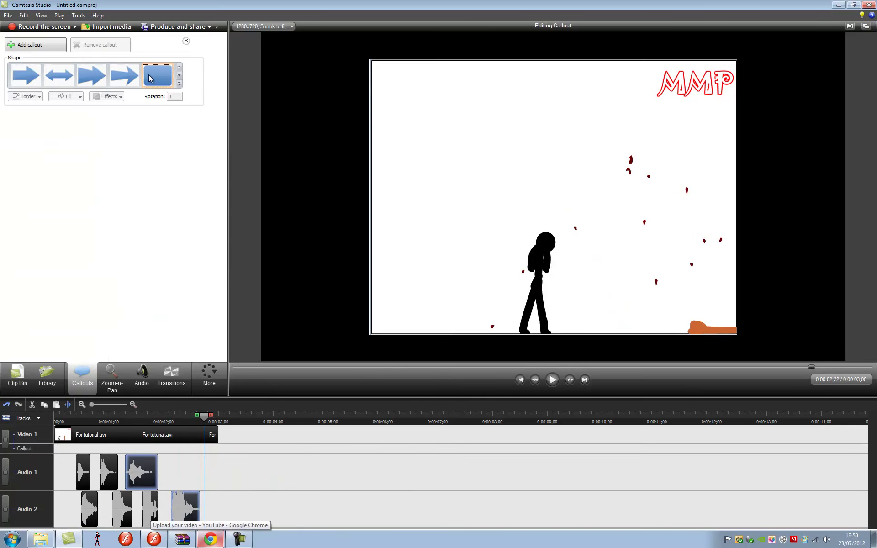
pyautogui.click(151, 79)
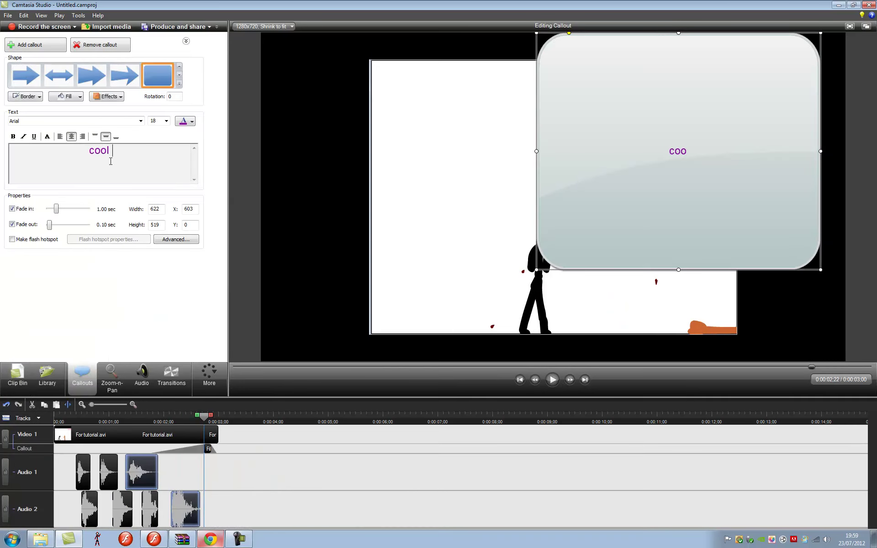
pyautogui.write('cool now i want some yel')
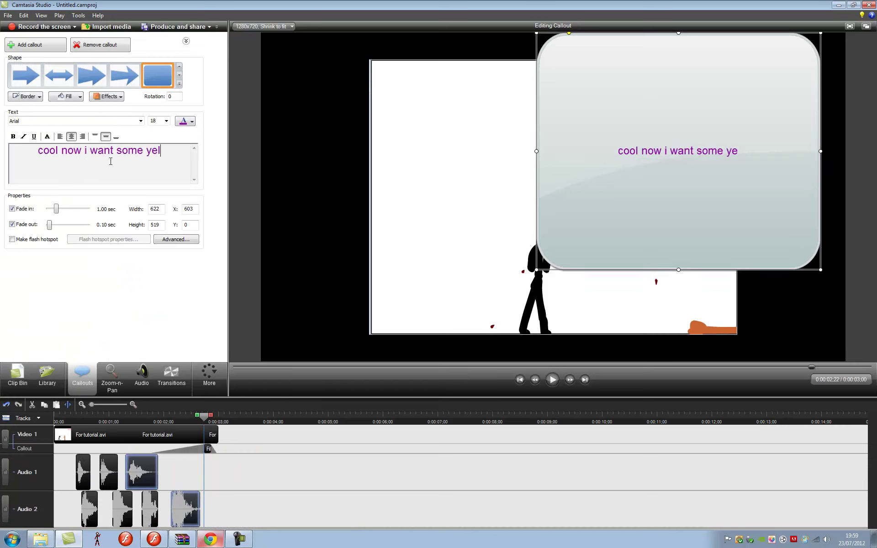
pyautogui.write('ls and a death cry')
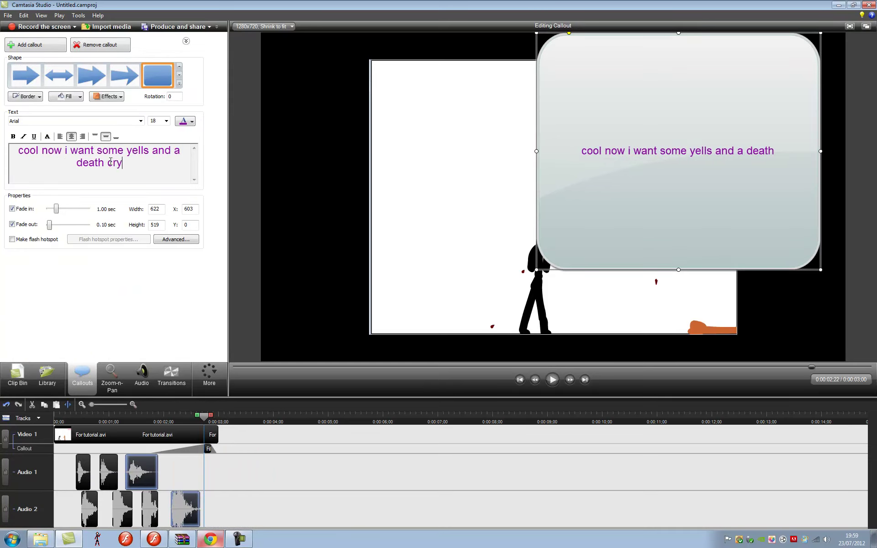
# Step: Replace the callout's text with "so lets get started" and delete the callout
pyautogui.hotkey('ctrl', 'a')
pyautogui.press('BackSpace')
pyautogui.write('so')
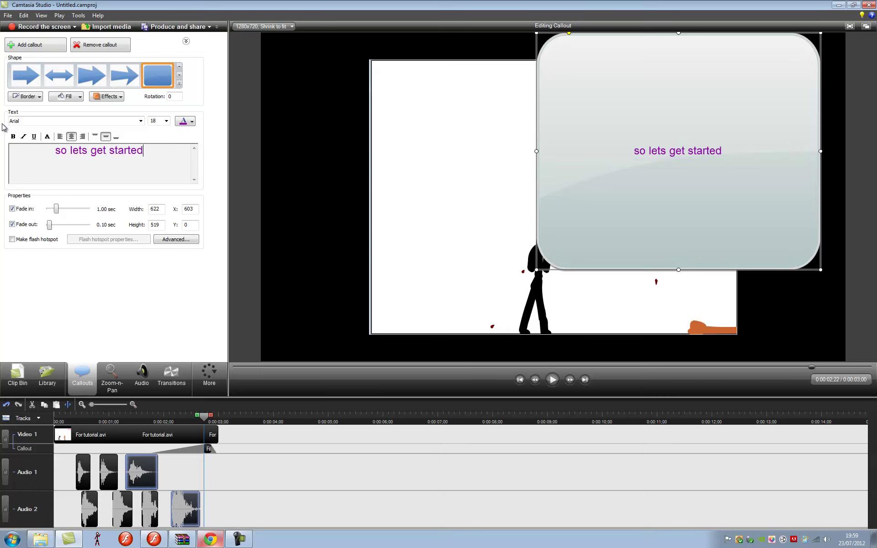
pyautogui.press('Delete')
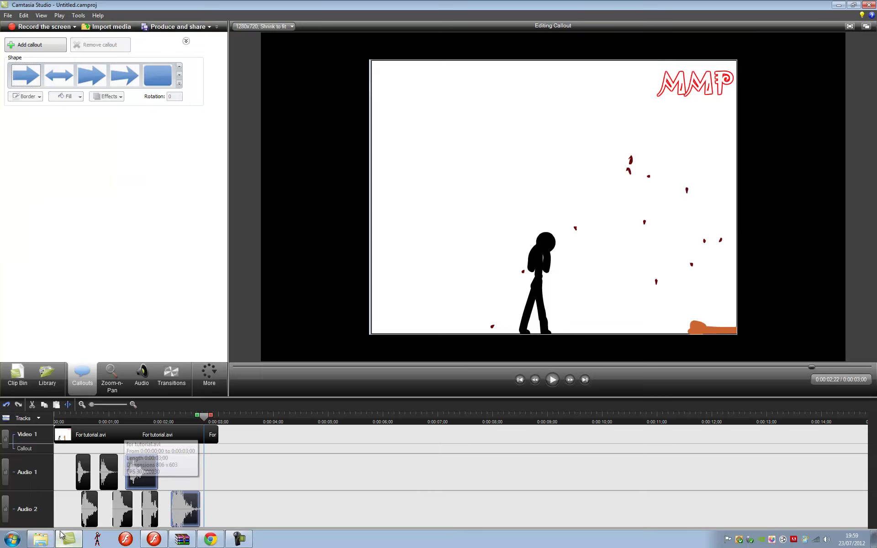
# Step: Switch to Windows Explorer and open the Deaths and Yells folder inside Fight sound effects for my animations
pyautogui.click(20, 372)
pyautogui.click(40, 539)
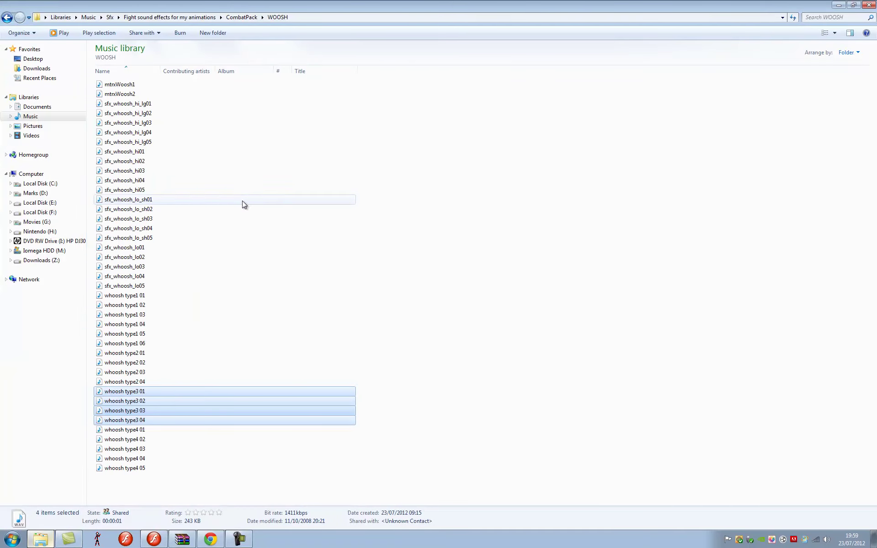
pyautogui.click(246, 17)
pyautogui.click(206, 17)
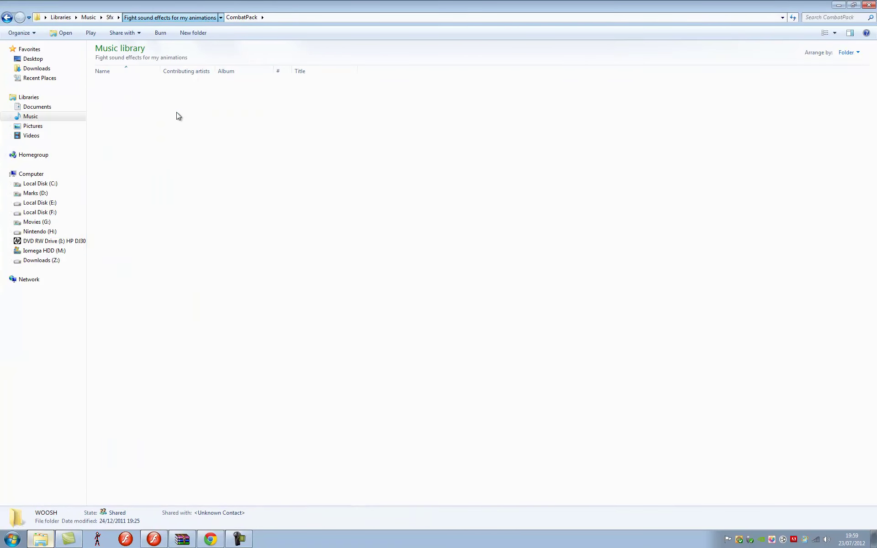
pyautogui.doubleClick(149, 132)
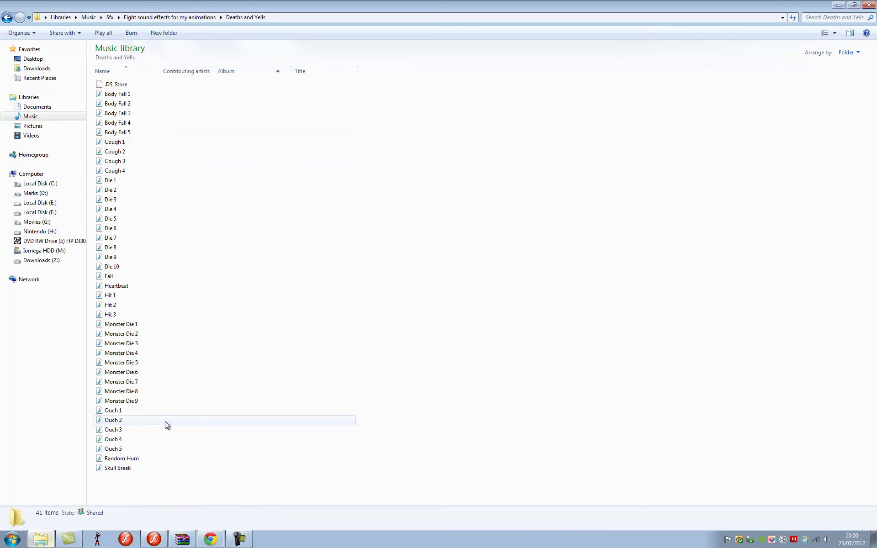
# Step: Listen to the yell sounds Ouch 4 and Ouch 2, closing the media player after each
pyautogui.click(148, 440)
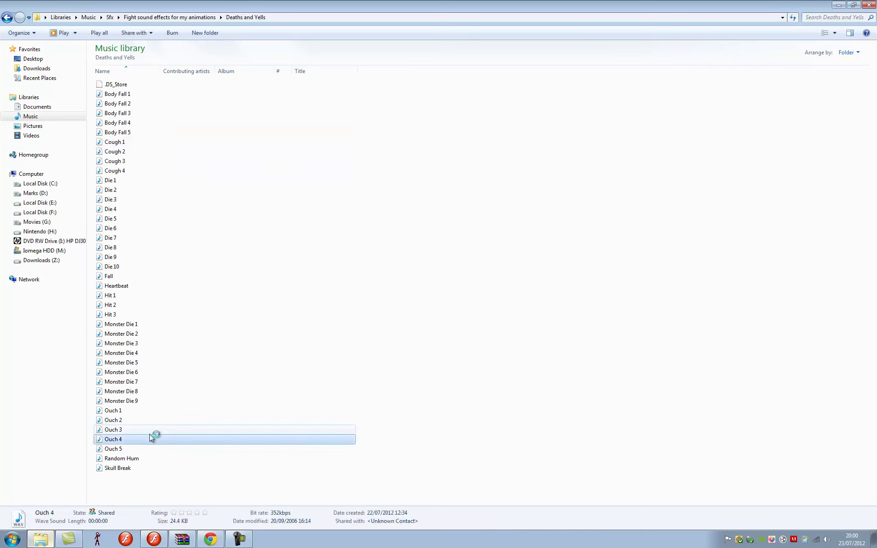
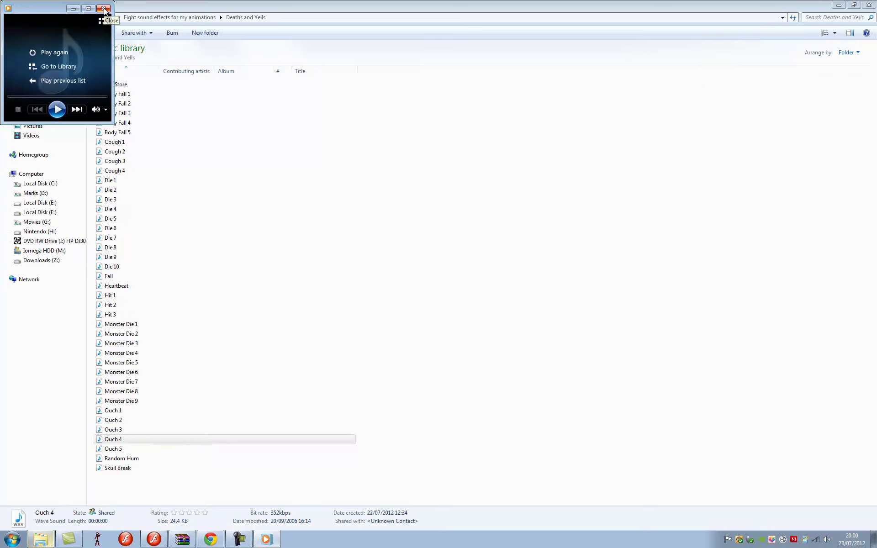
pyautogui.click(104, 9)
pyautogui.doubleClick(127, 421)
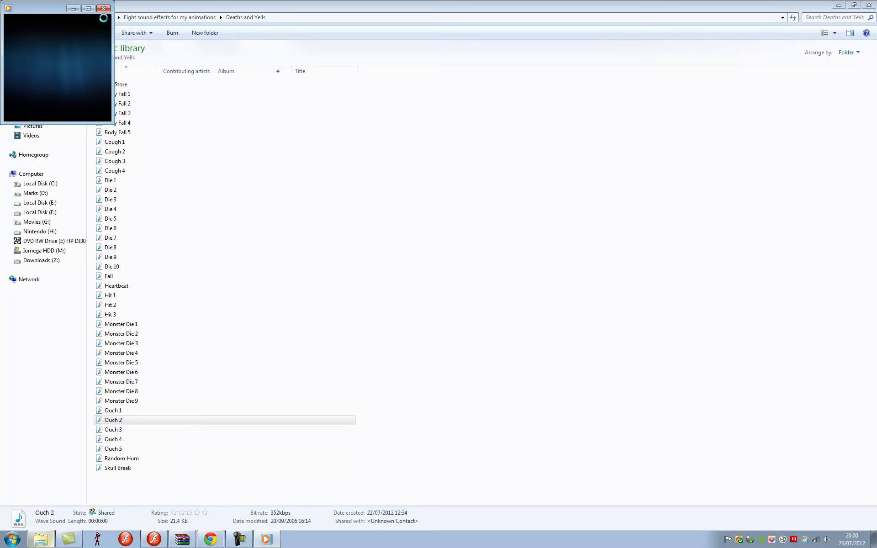
pyautogui.click(104, 8)
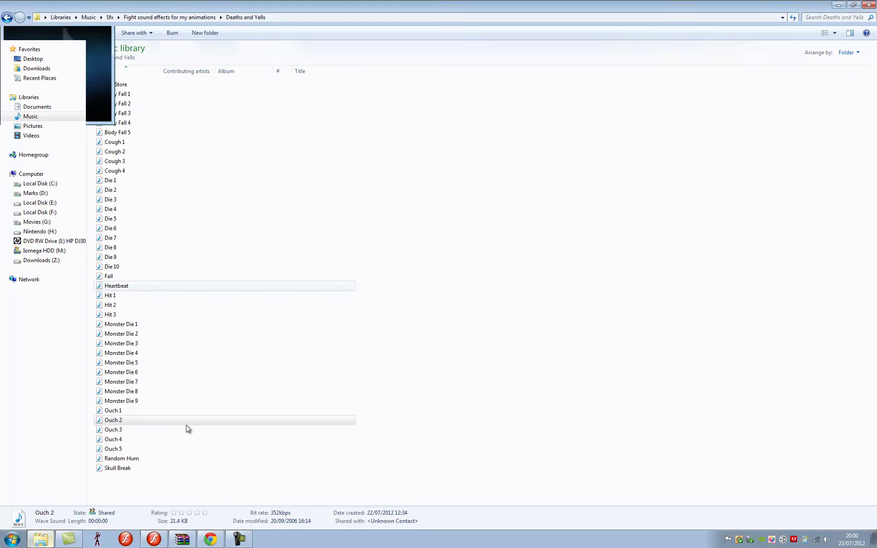
# Step: Import Ouch 2 into the Camtasia Studio Clip Bin and select it there
pyautogui.moveTo(186, 428); pyautogui.dragTo(220, 320)
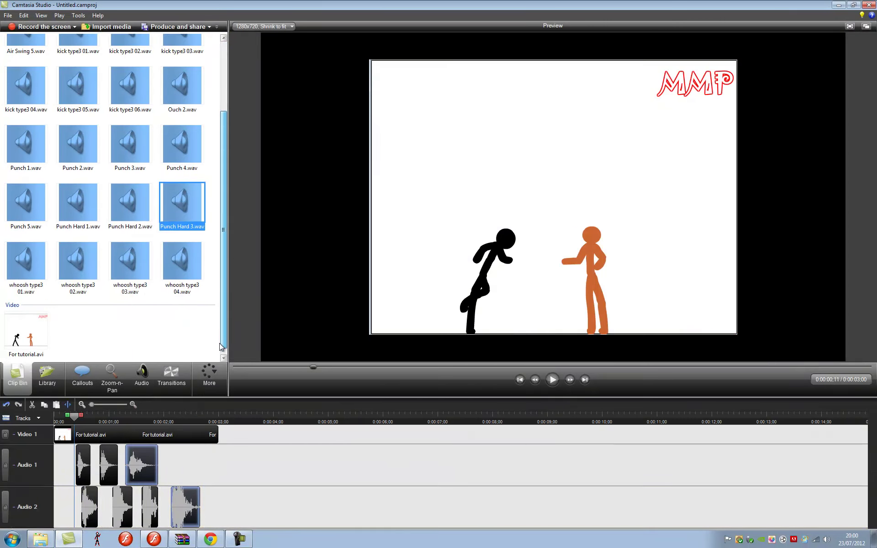
pyautogui.scroll(2, 182, 338)
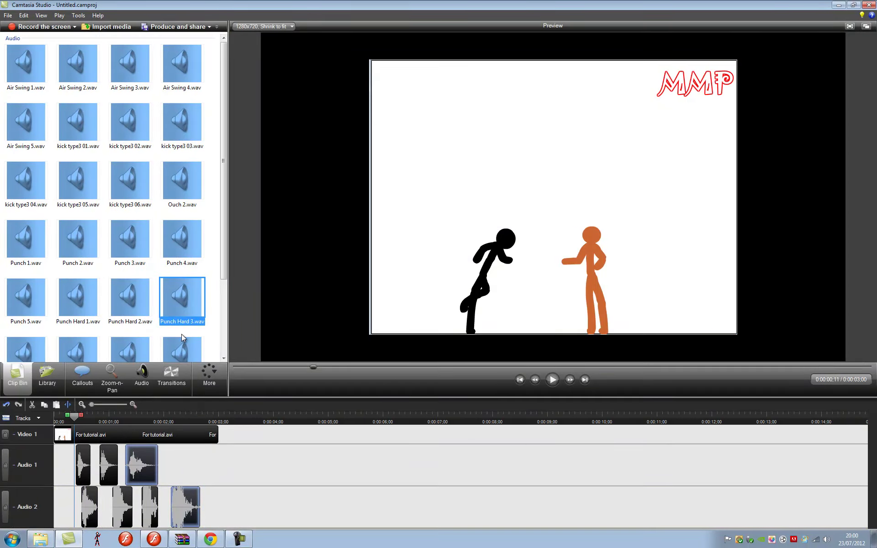
pyautogui.scroll(-2, 173, 299)
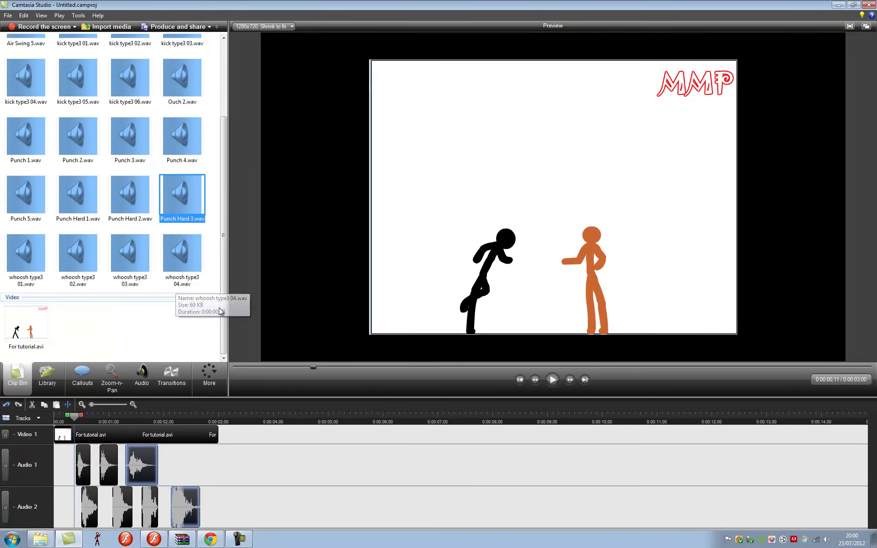
pyautogui.scroll(1, 224, 317)
pyautogui.press('Up')
pyautogui.press('Up')
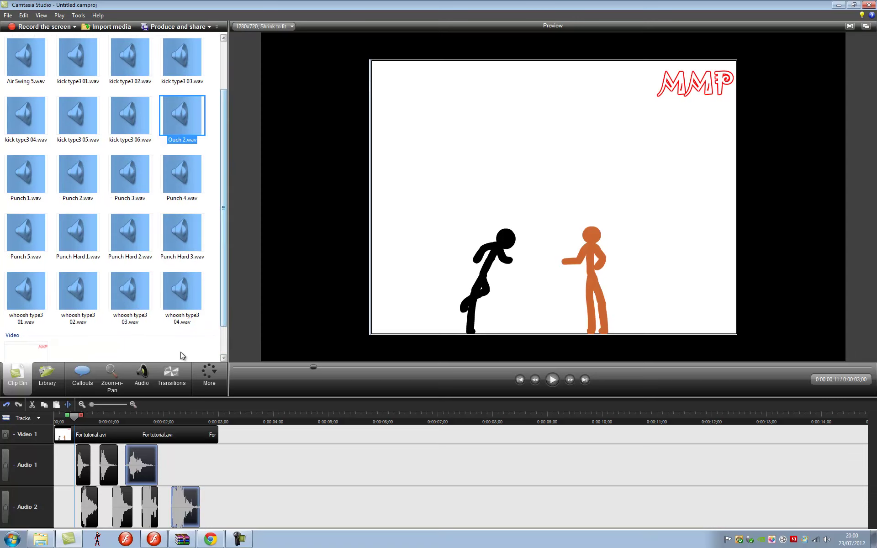
# Step: Show the Audio 3 track, place Ouch 2.wav on it at the second kick's impact, about 0:00:01;17, and play it back
pyautogui.click(124, 416)
pyautogui.moveTo(523, 368); pyautogui.dragTo(555, 370)
pyautogui.moveTo(571, 368); pyautogui.dragTo(559, 368)
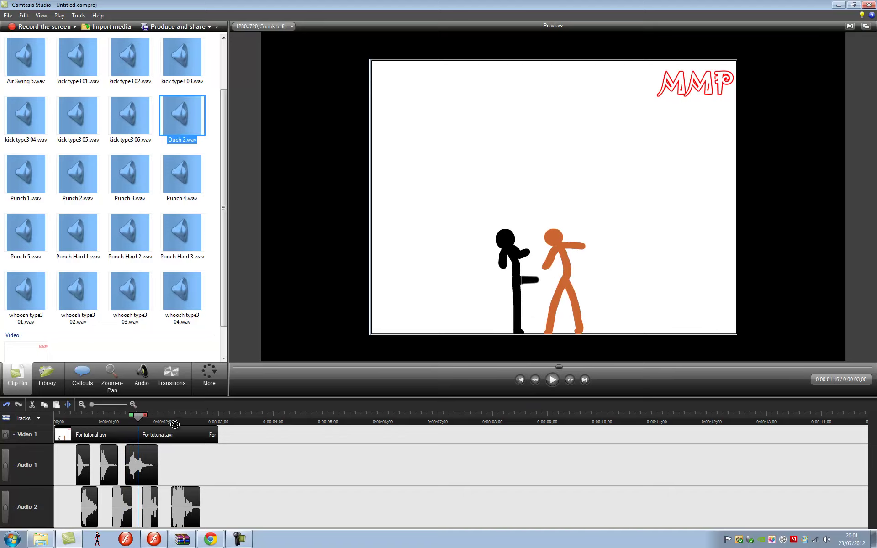
pyautogui.click(38, 417)
pyautogui.click(18, 384)
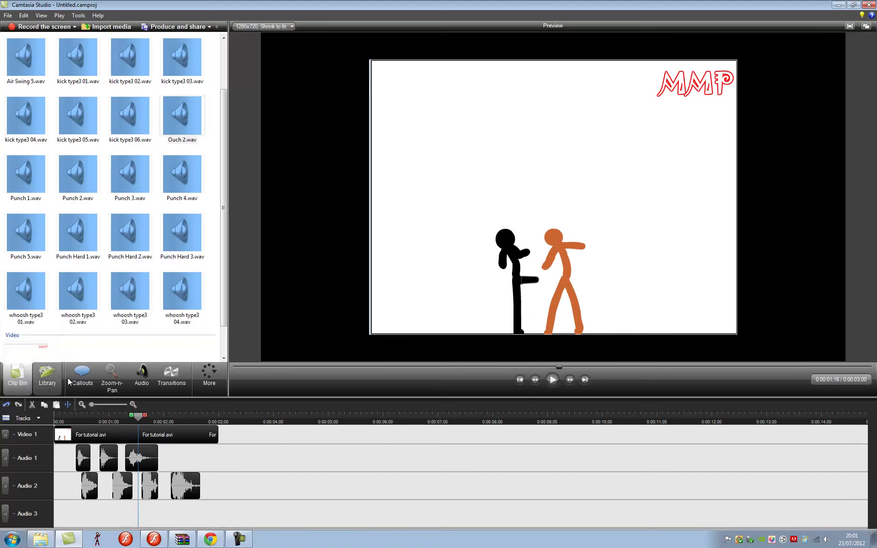
pyautogui.moveTo(177, 134); pyautogui.dragTo(174, 508)
pyautogui.click(551, 380)
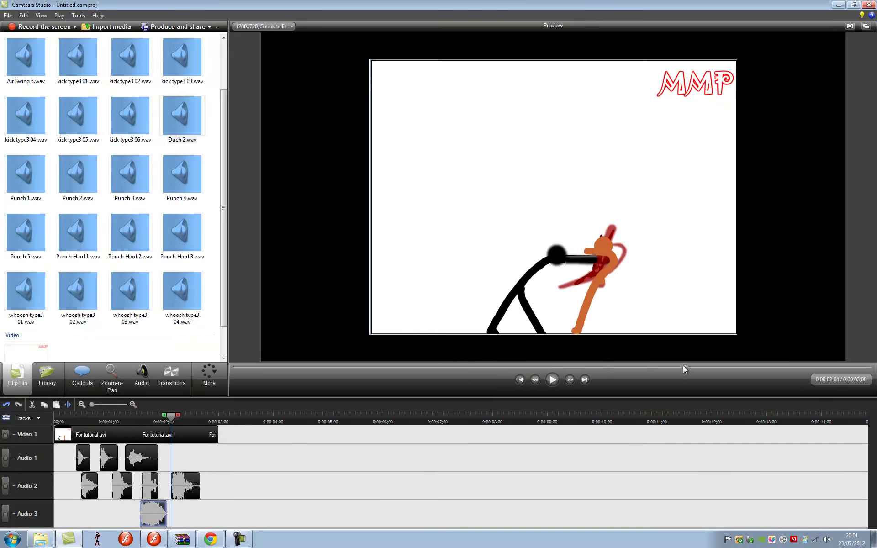
# Step: Switch to the Deaths and Yells folder in Windows Explorer and listen to Ouch 5 and Die 4
pyautogui.click(50, 542)
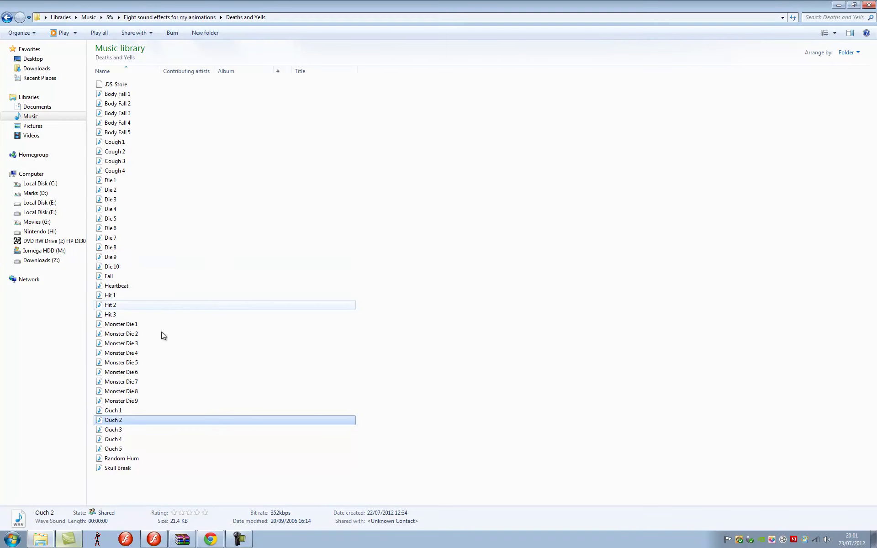
pyautogui.click(130, 448)
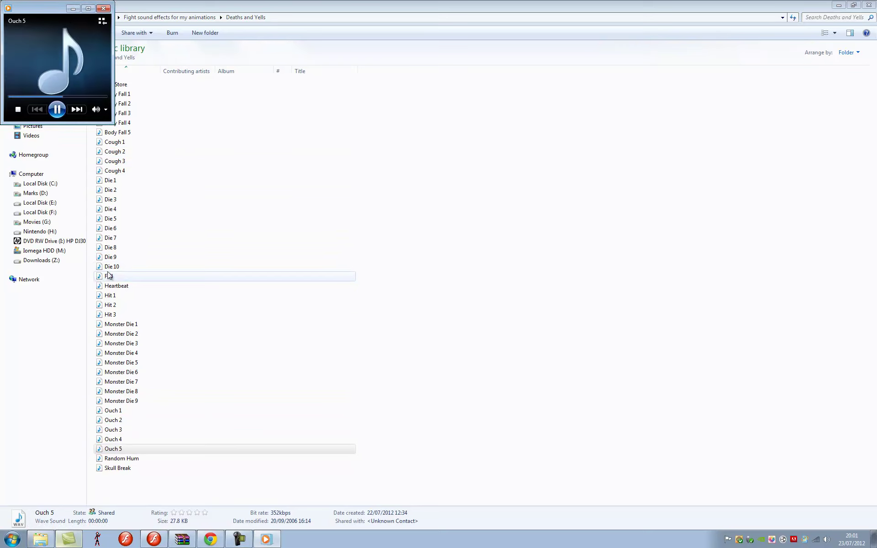
pyautogui.click(101, 9)
pyautogui.click(137, 209)
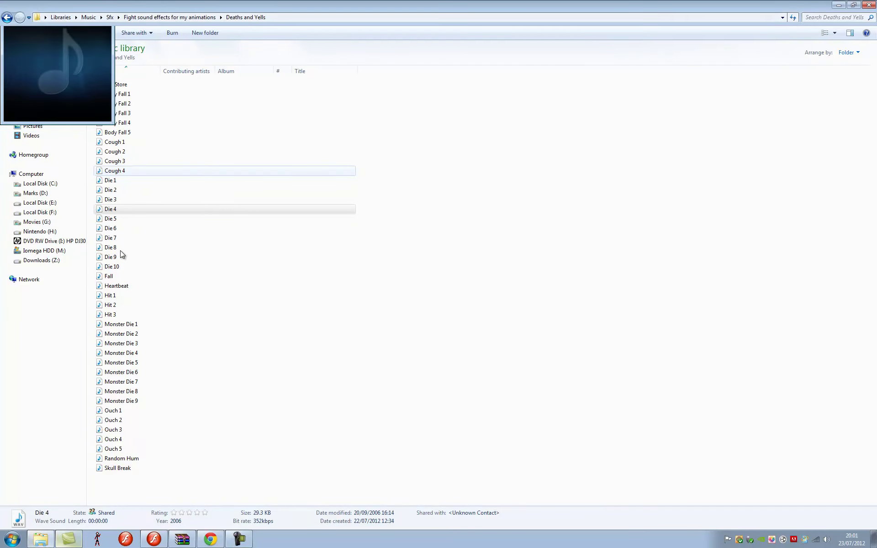
# Step: Import Die 4.wav into Camtasia Studio, placing it on Audio 1 at the final bloody hit, about 0:00:02;05, and play back the ending
pyautogui.moveTo(122, 254); pyautogui.dragTo(205, 503)
pyautogui.moveTo(115, 514); pyautogui.dragTo(170, 330)
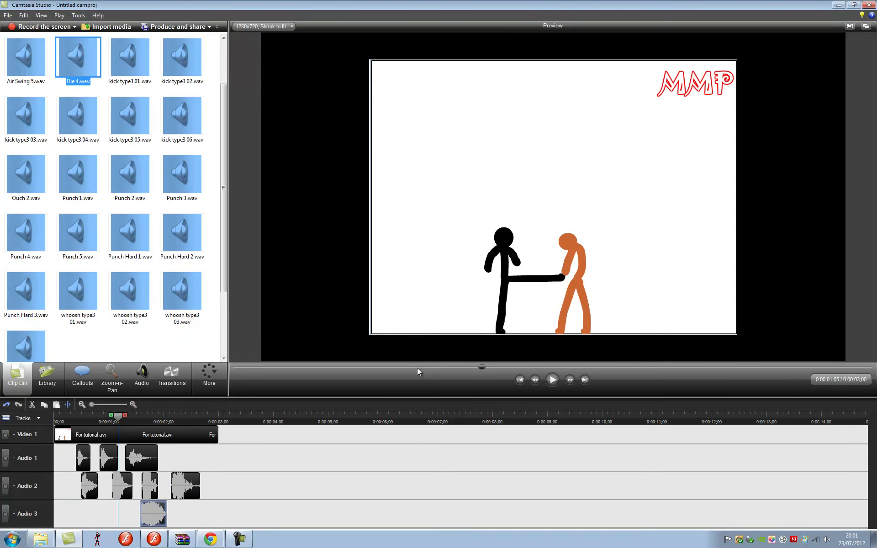
pyautogui.click(171, 417)
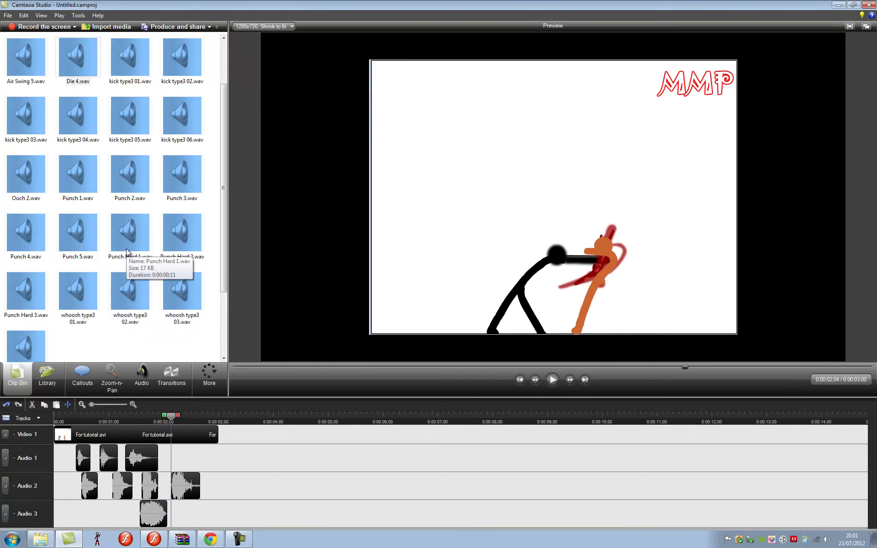
pyautogui.moveTo(83, 75); pyautogui.dragTo(174, 460)
pyautogui.click(551, 380)
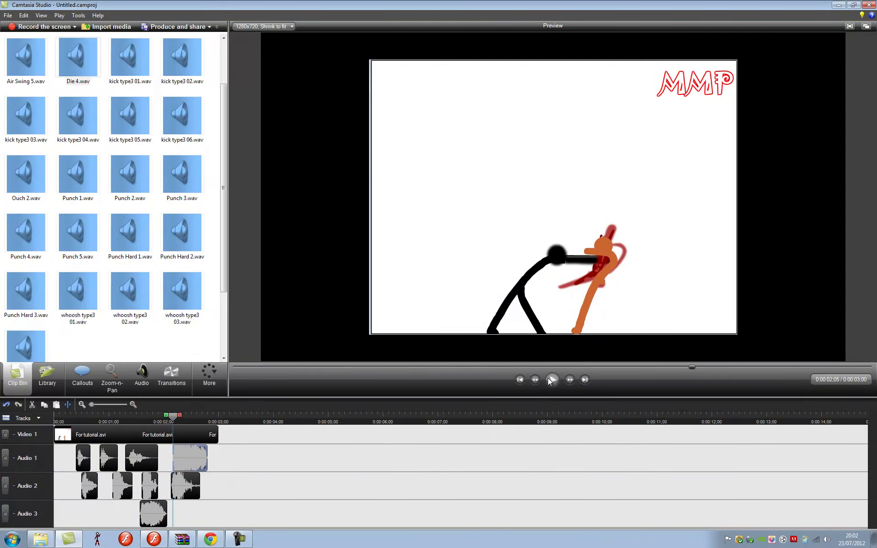
pyautogui.click(551, 380)
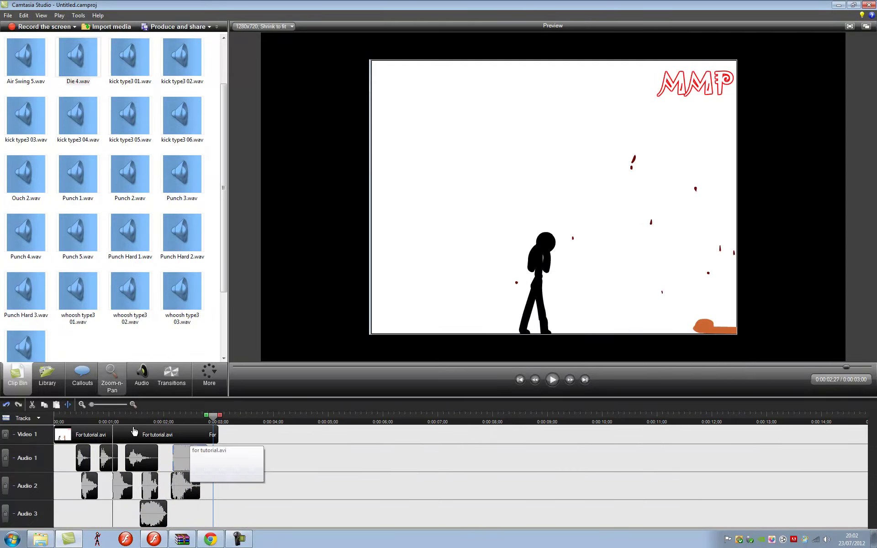
# Step: Add a rounded rectangle callout at 0:00:02;27 reading "and thats how you make a fight animation thnx for watching plz subscribe"
pyautogui.click(82, 375)
pyautogui.click(158, 82)
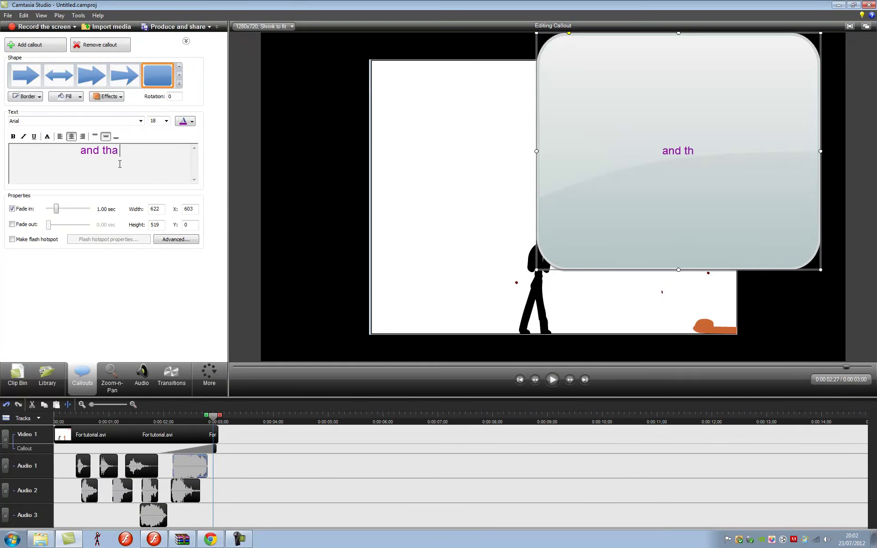
pyautogui.write('and thats how you make ')
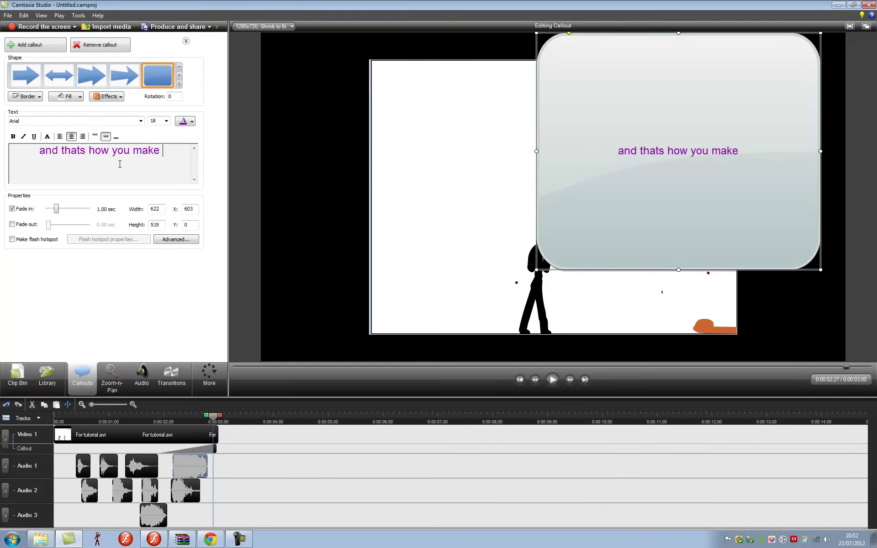
pyautogui.write('a fight animat')
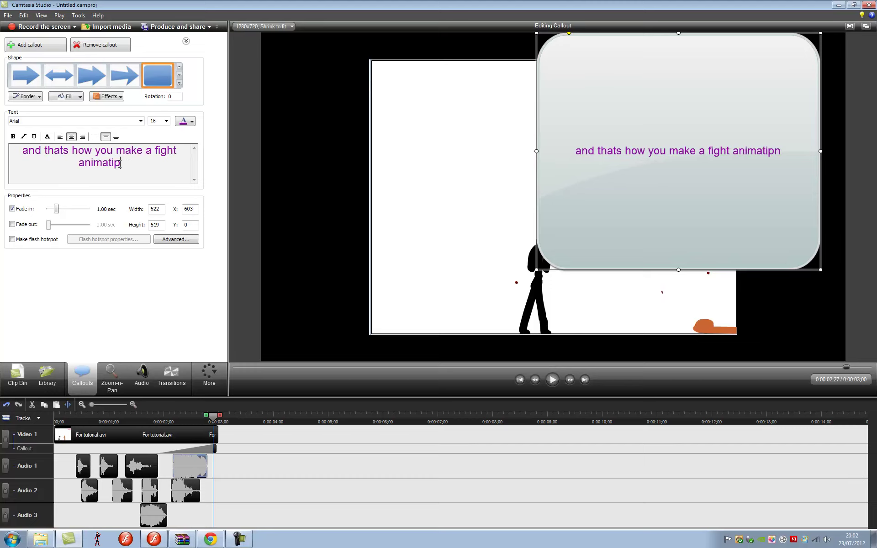
pyautogui.write('ion thnx for watching pl')
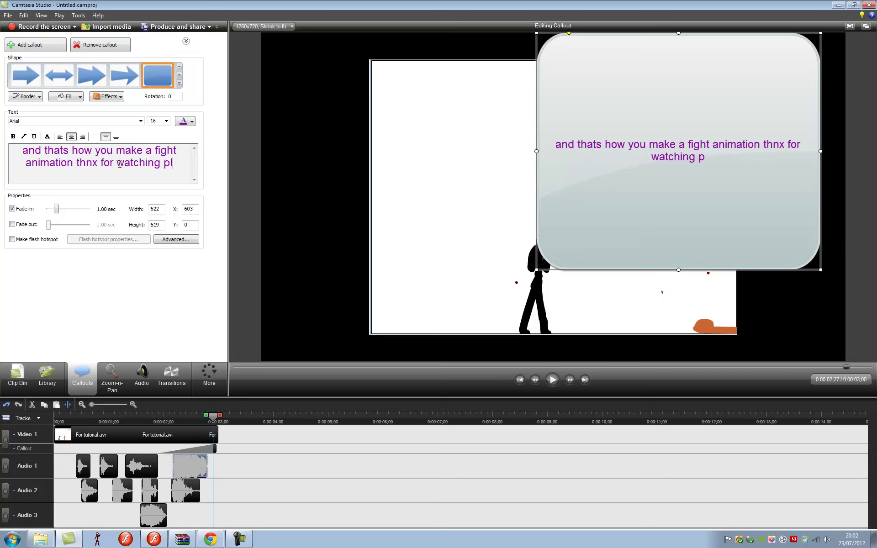
pyautogui.write('z subscribe ')
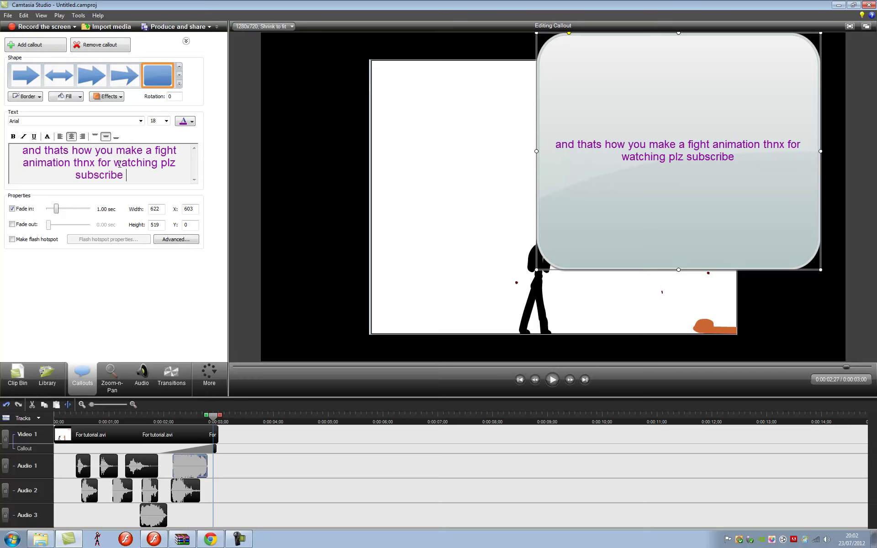
# Step: Extend the callout's text with "this was requested but", the requester's username and "cya guys and the full vid"
pyautogui.write('this was requeste')
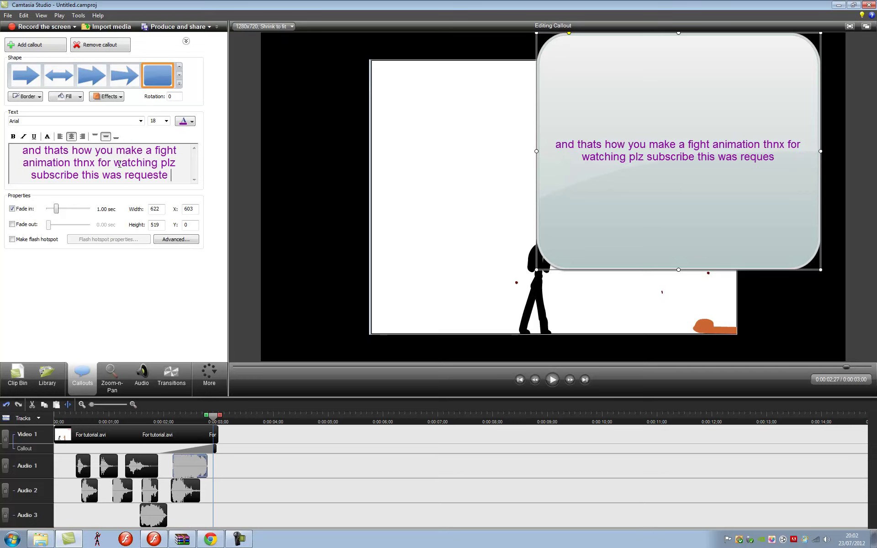
pyautogui.write('d but scott00098')
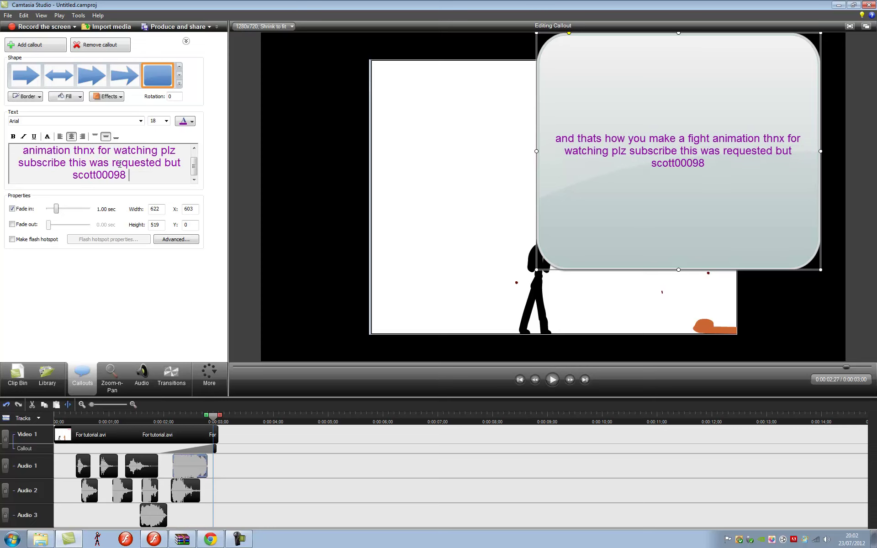
pyautogui.write(' cya guys')
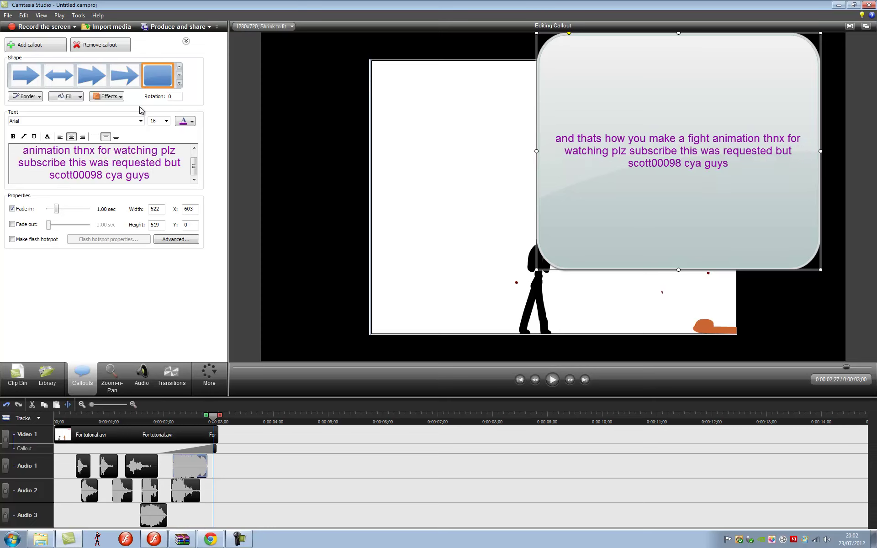
pyautogui.write(' and')
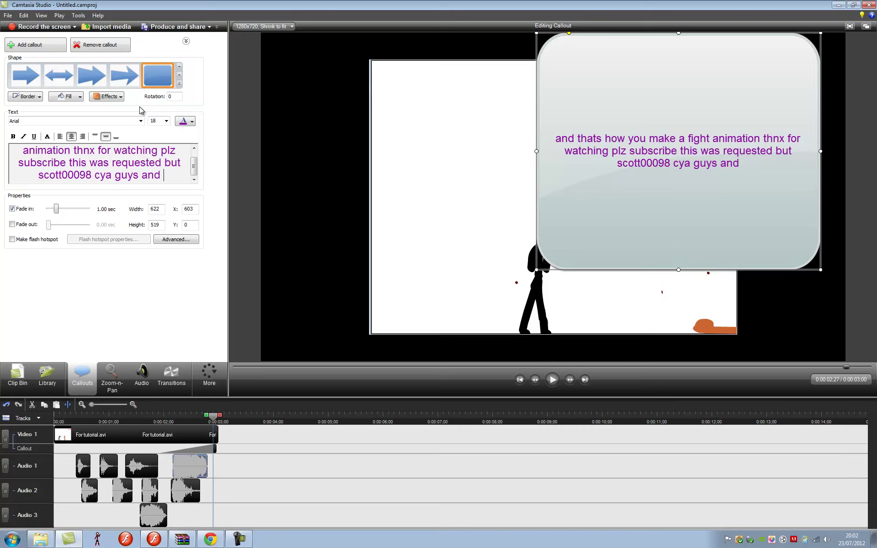
pyautogui.write('e')
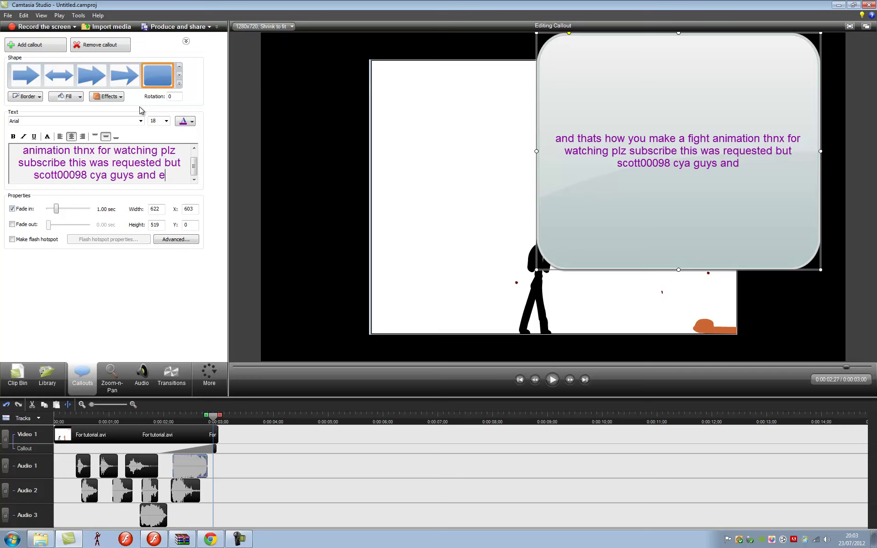
pyautogui.press('BackSpace')
pyautogui.write('the full vid')
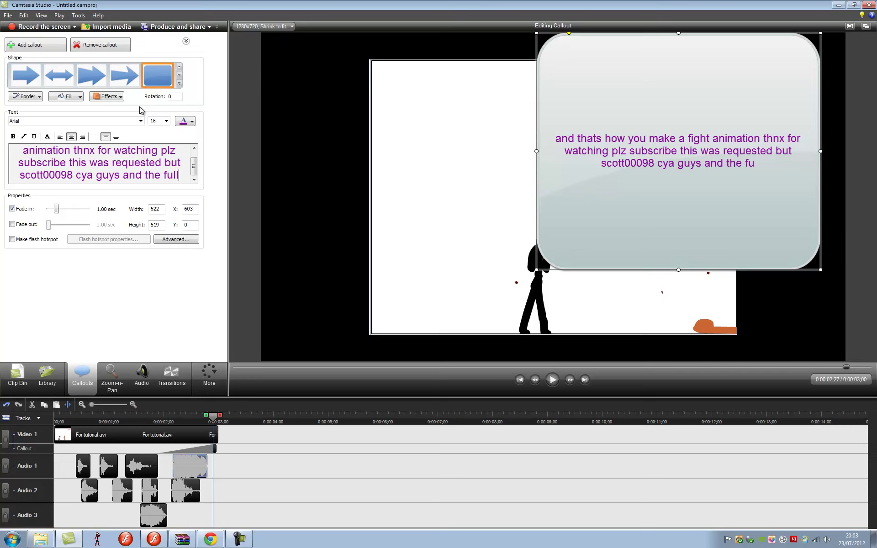